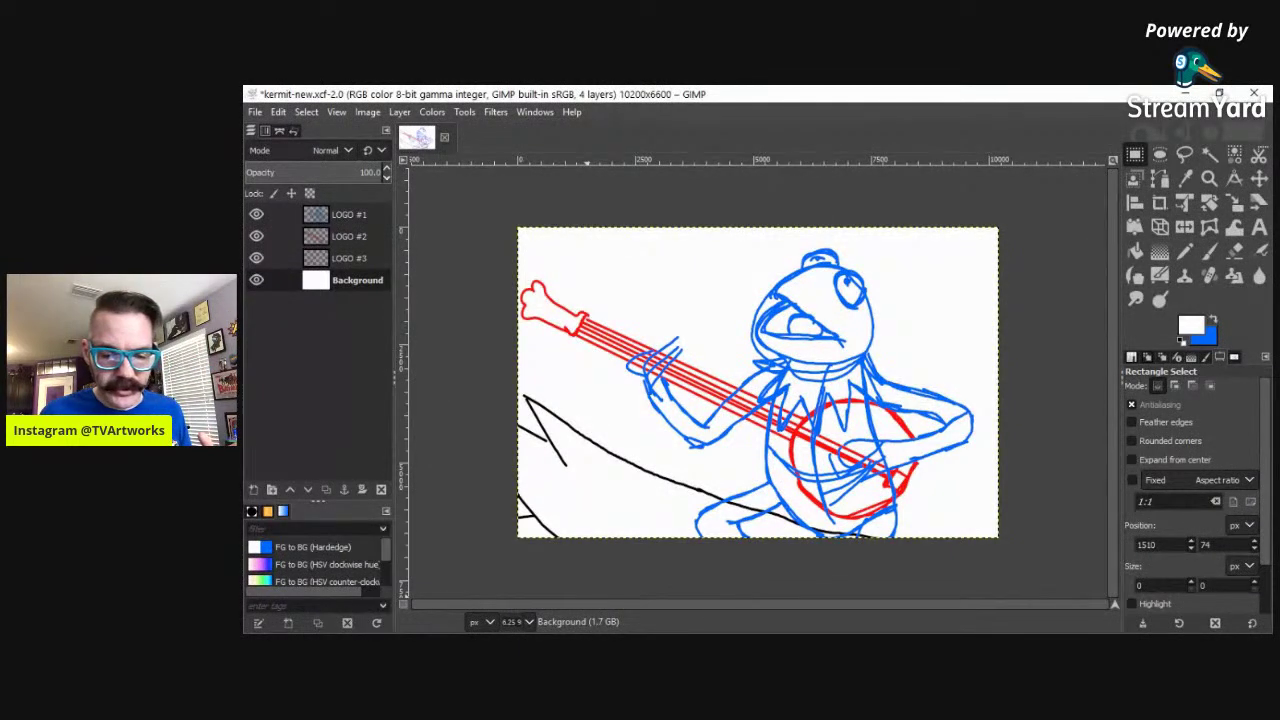
# Step: Hide the Background layer and create a new layer from the visible sketch layers, placed above LOGO #1
pyautogui.click(257, 282)
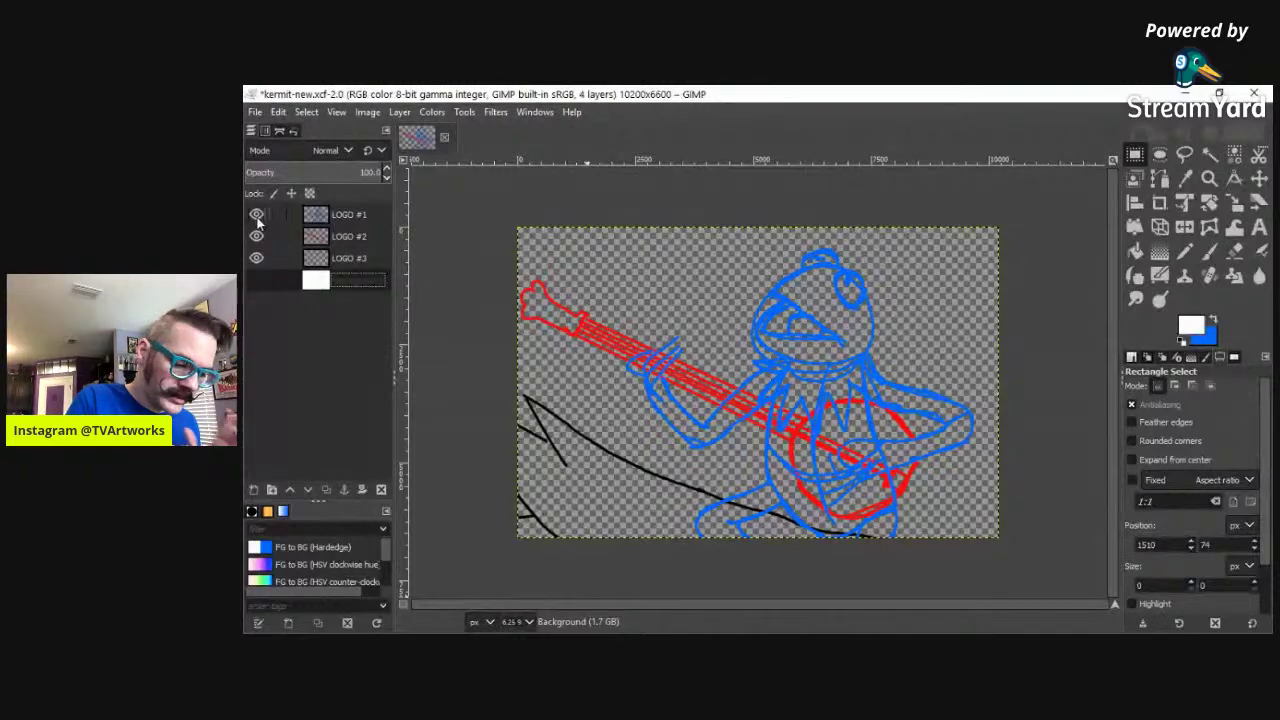
pyautogui.click(355, 302)
pyautogui.click(353, 214)
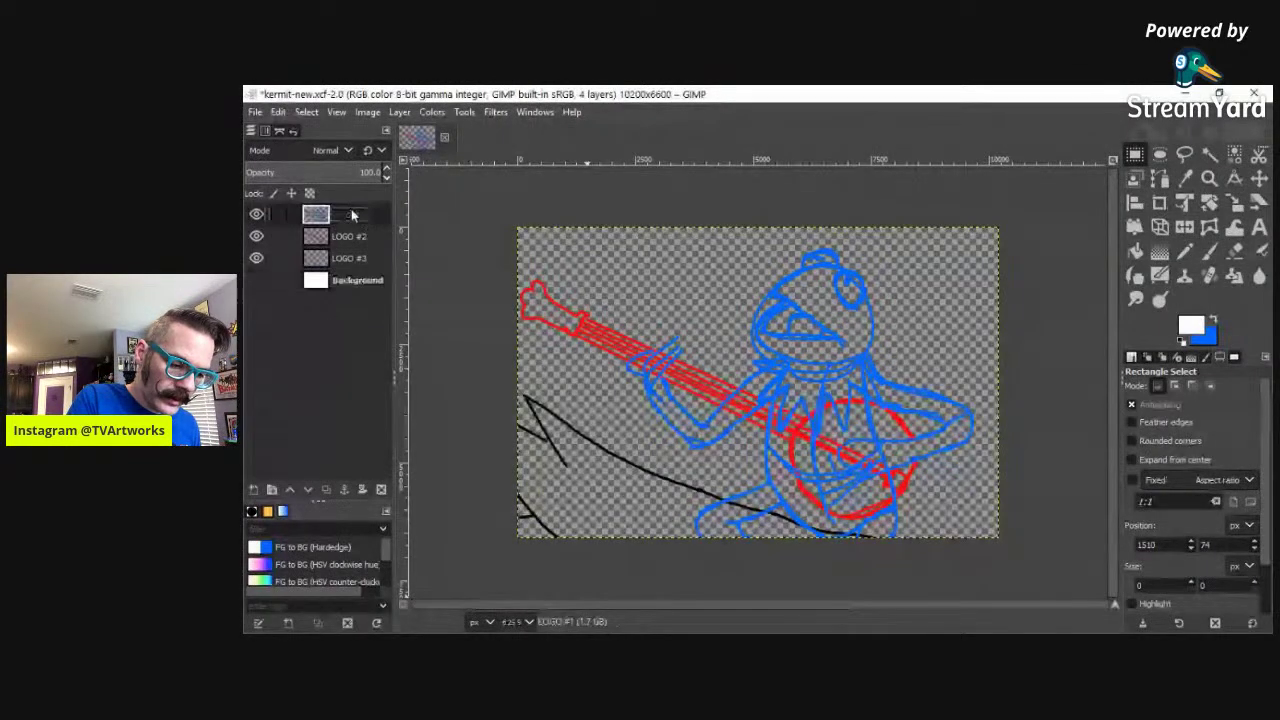
pyautogui.rightClick(353, 214)
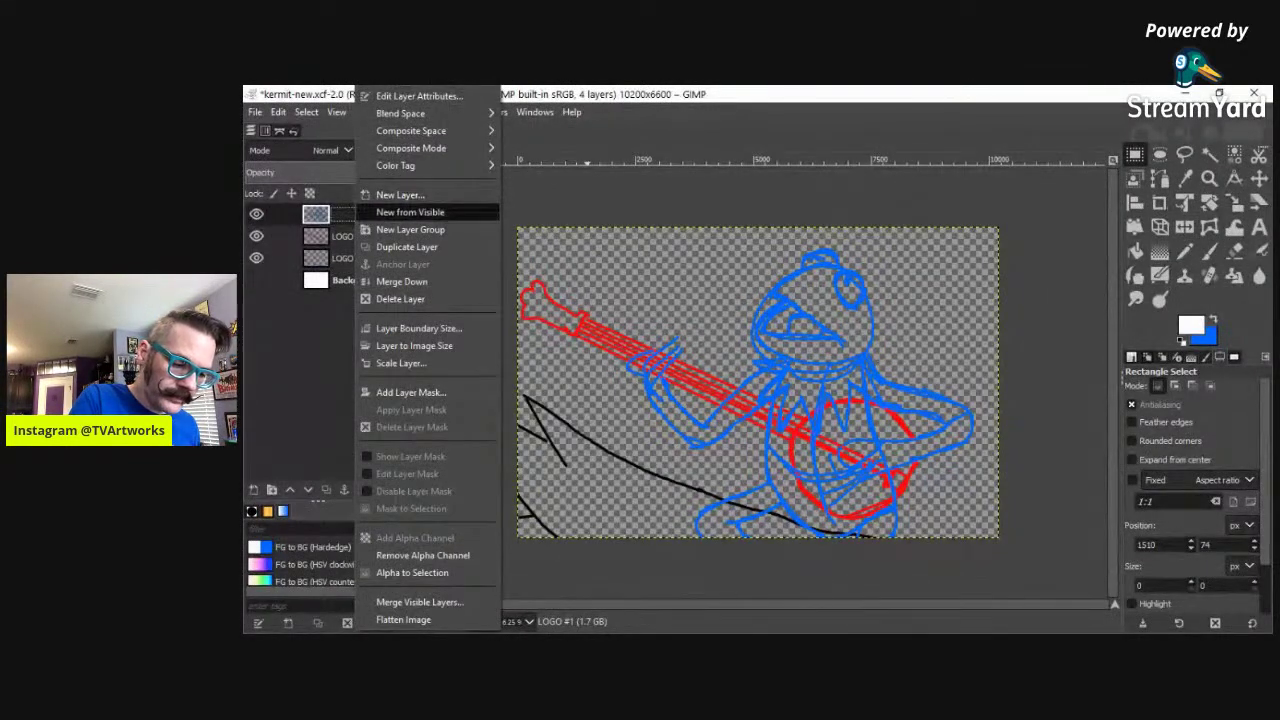
pyautogui.click(410, 212)
# Step: Hide the LOGO #1, LOGO #2 and LOGO #3 layers and link the three together
pyautogui.moveTo(256, 240); pyautogui.dragTo(254, 283)
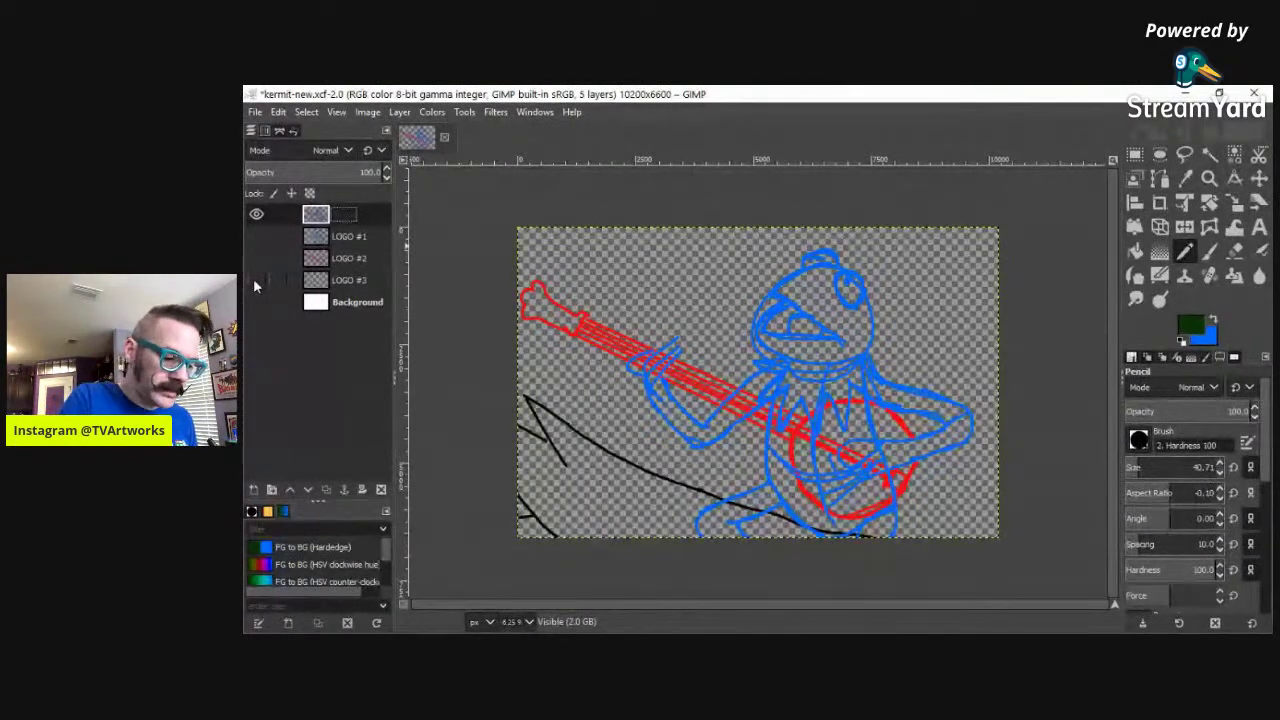
pyautogui.click(277, 251)
pyautogui.click(284, 240)
pyautogui.click(278, 281)
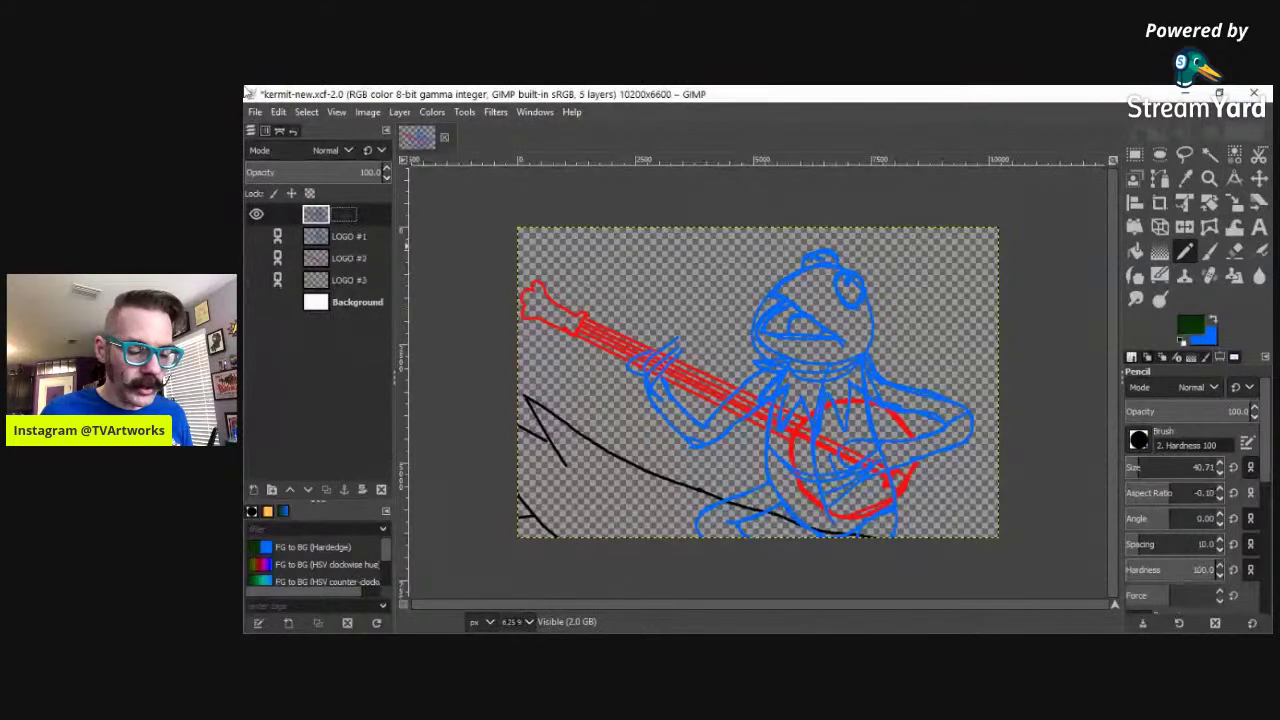
pyautogui.press('r')
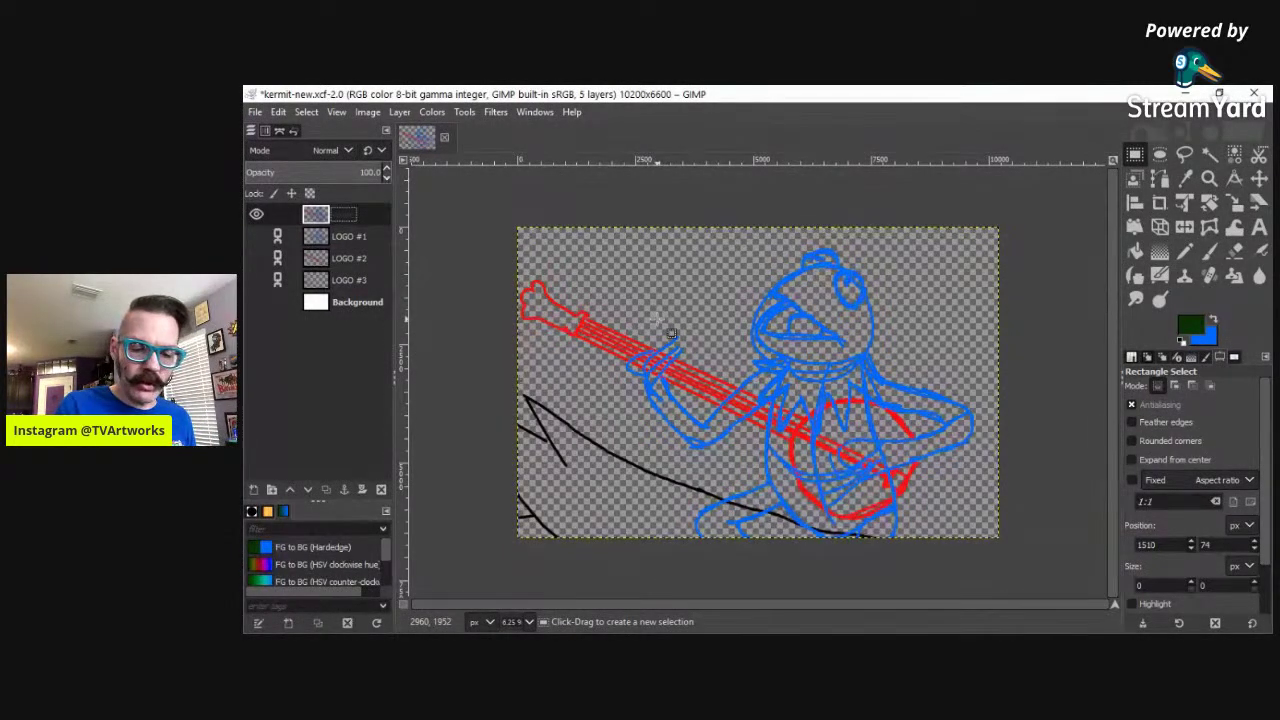
pyautogui.press('n')
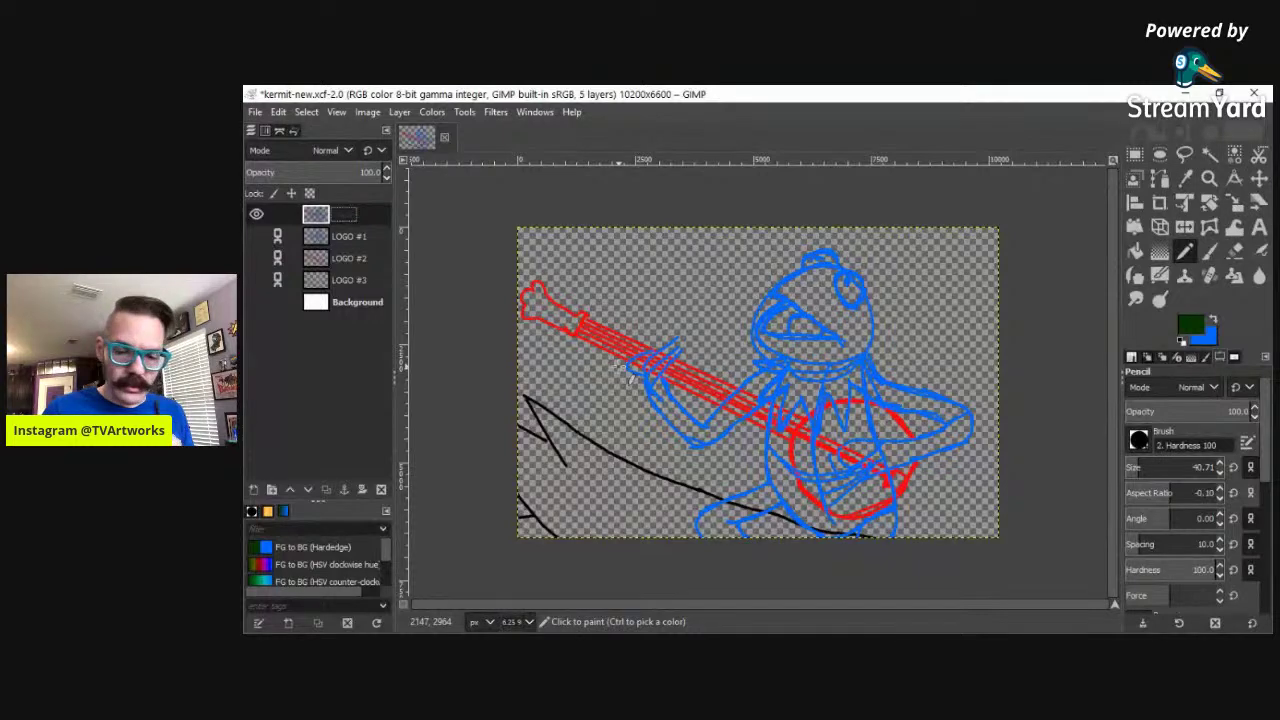
pyautogui.click(1237, 203)
pyautogui.press('r')
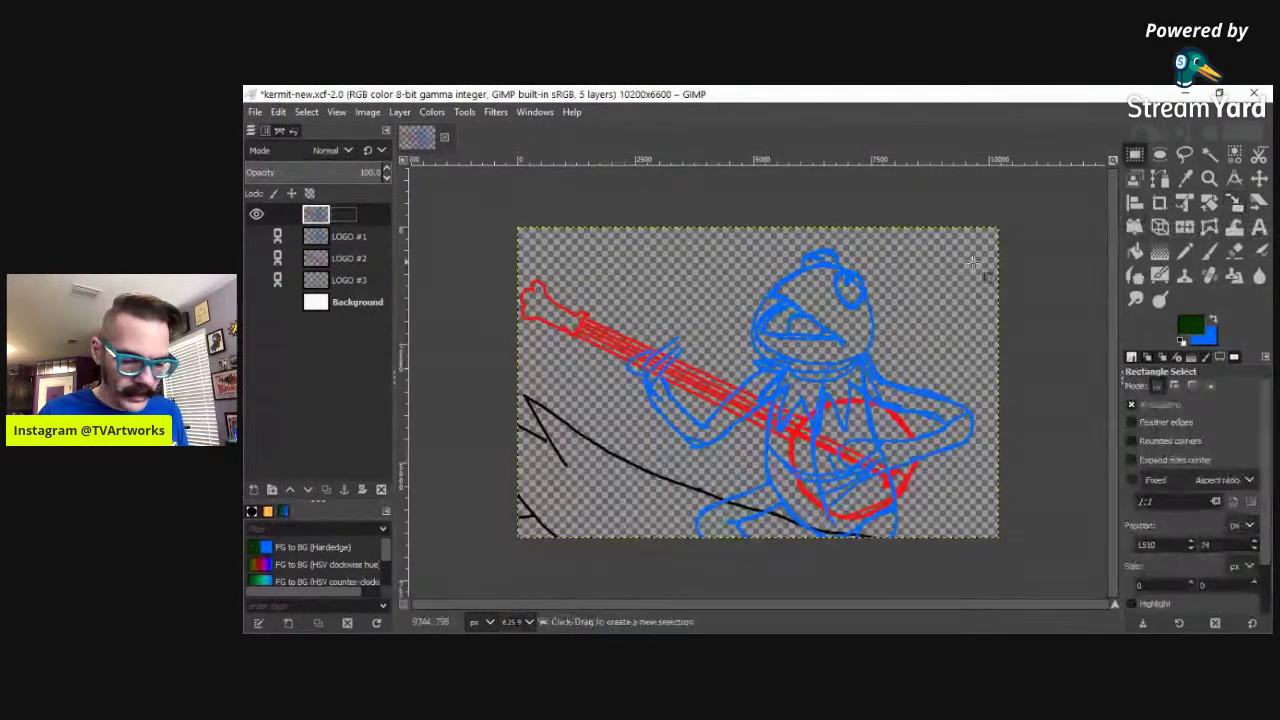
# Step: Scale the Visible layer up proportionally to 14728 × 9530 px, extending it beyond the canvas's lower left
pyautogui.scroll(-1, 898, 331)
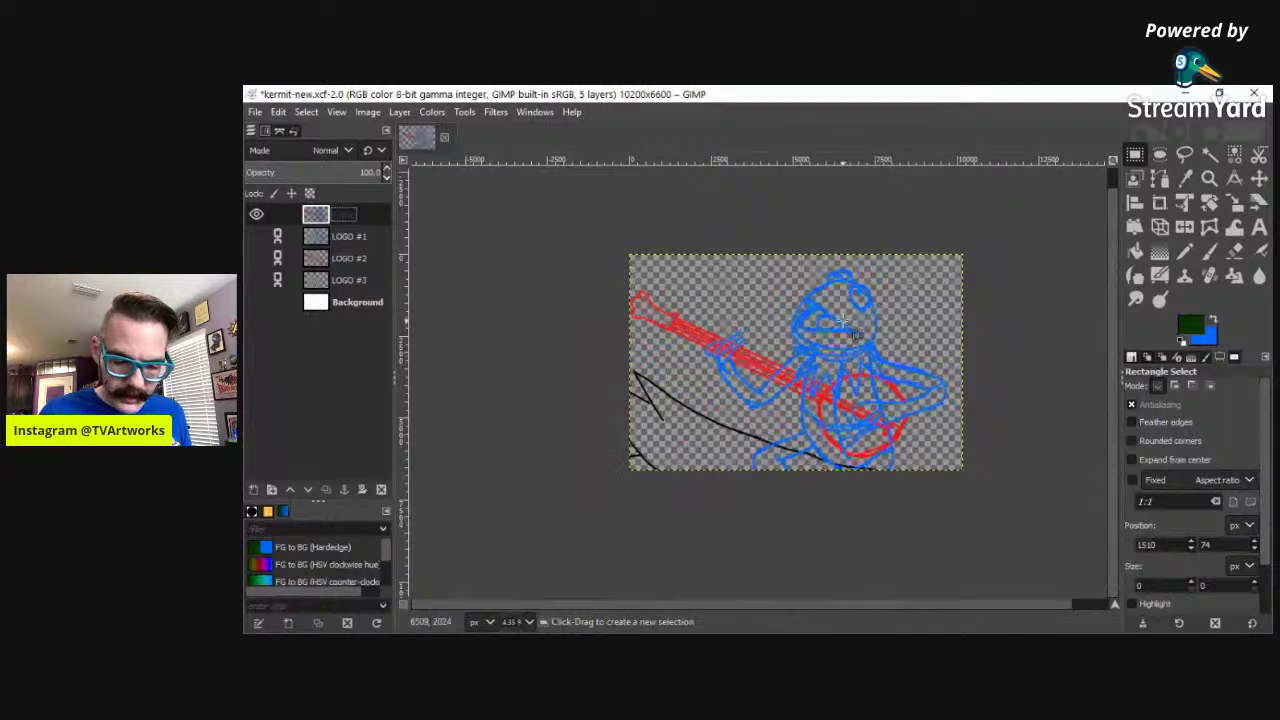
pyautogui.click(1234, 203)
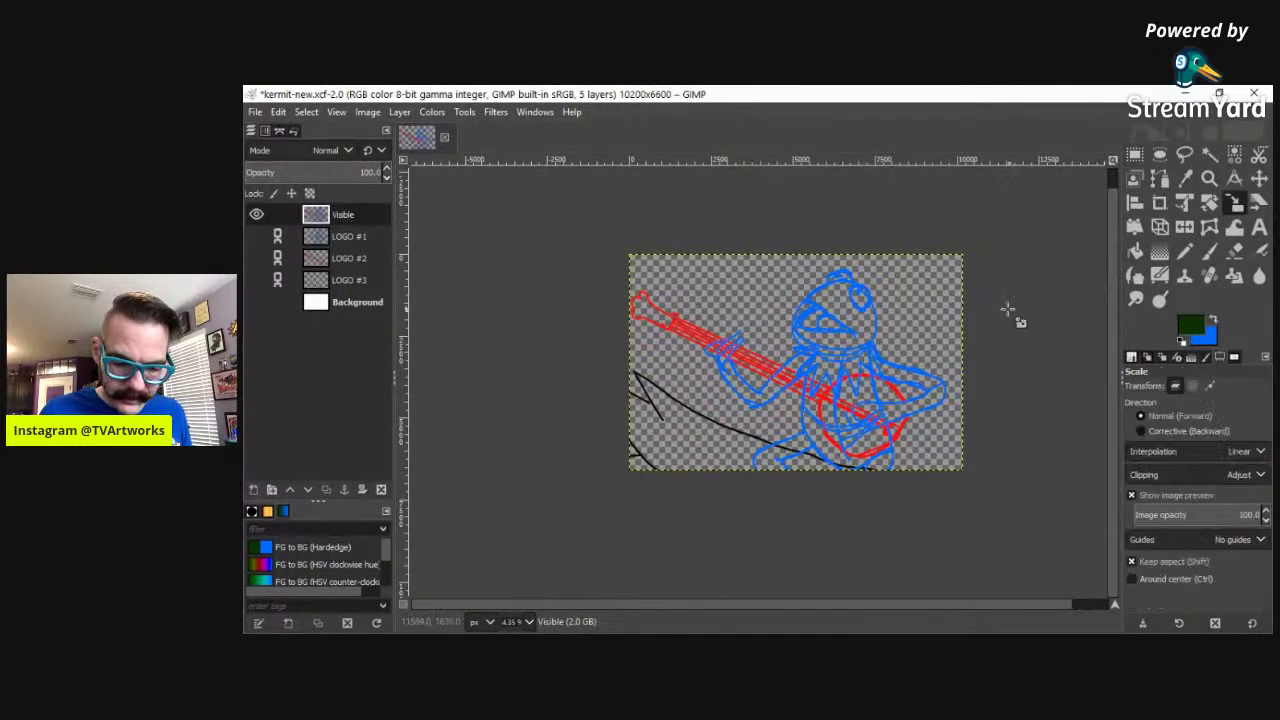
pyautogui.click(876, 318)
pyautogui.moveTo(732, 388); pyautogui.dragTo(432, 528)
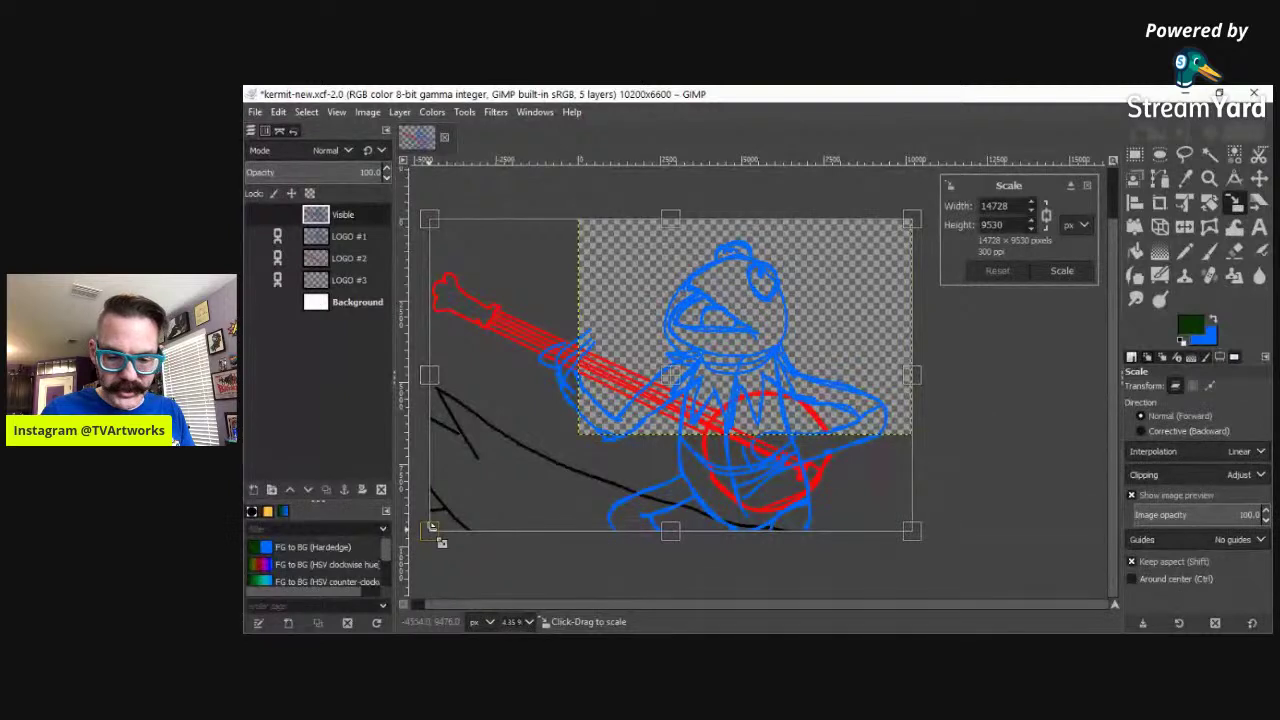
pyautogui.click(1060, 272)
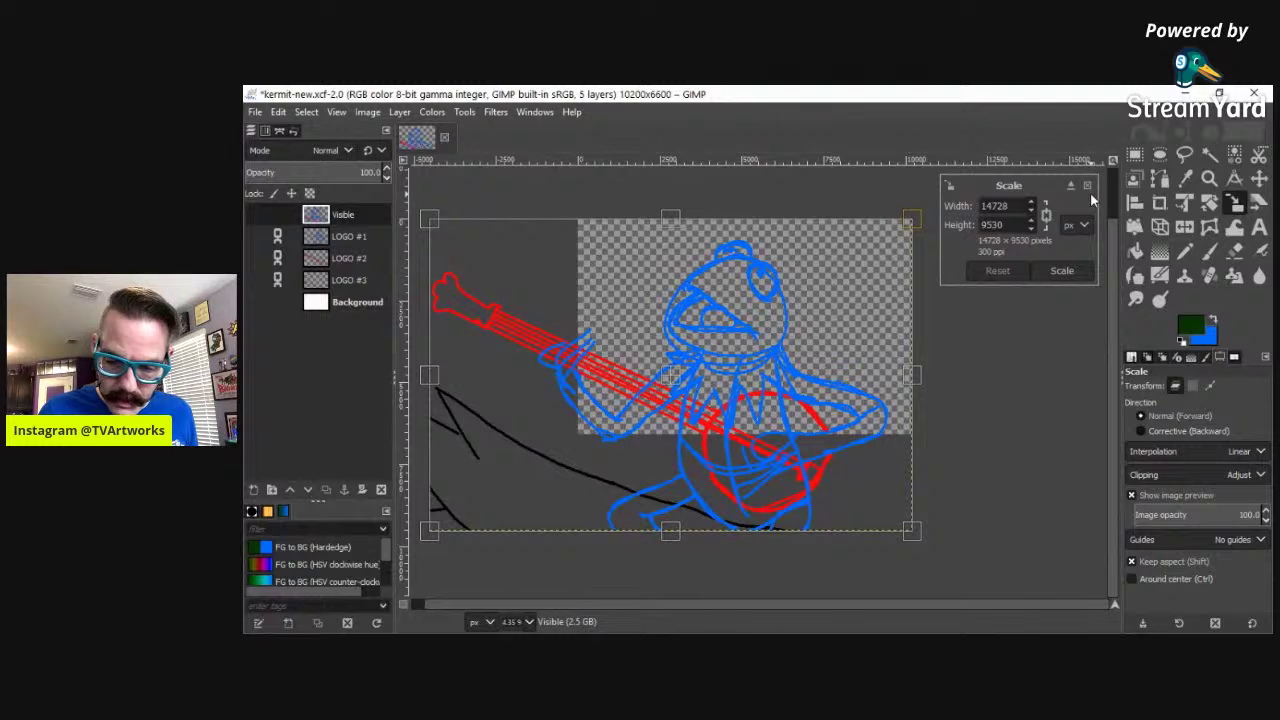
pyautogui.click(1088, 187)
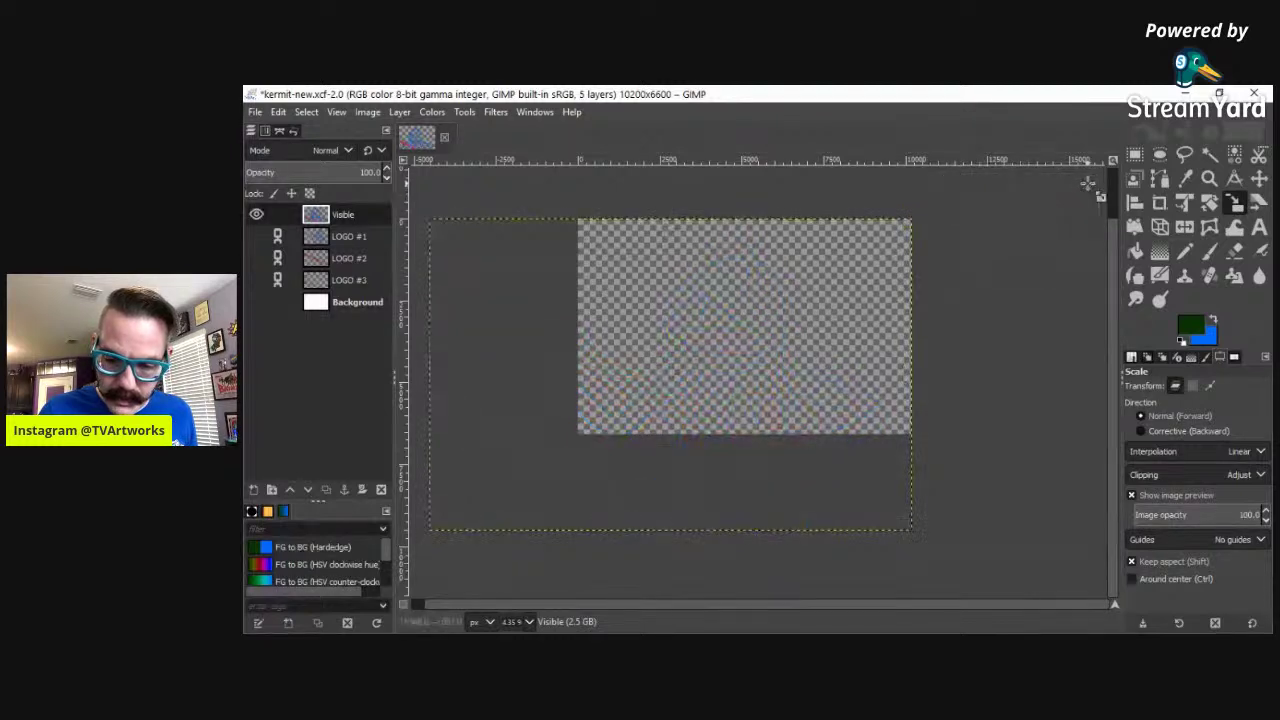
# Step: Show the white Background layer and move the enlarged sketch up and right so Kermit's head fits inside the canvas
pyautogui.click(1260, 180)
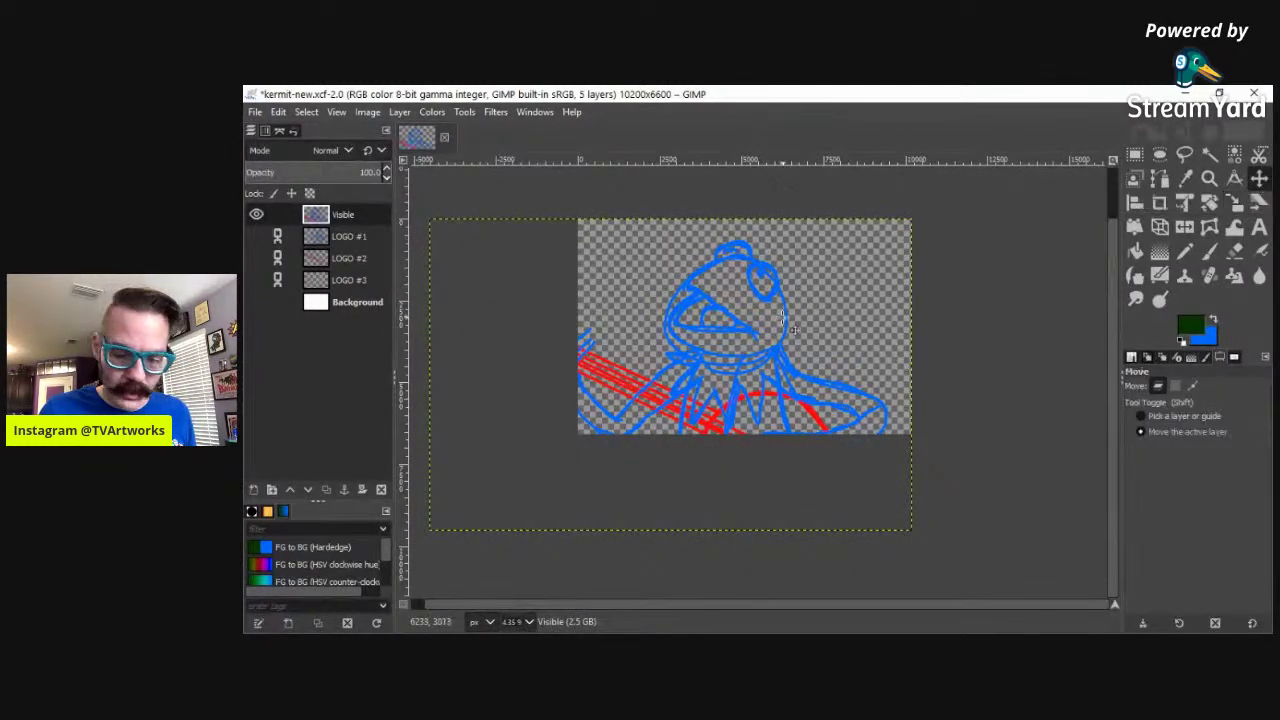
pyautogui.moveTo(775, 369); pyautogui.dragTo(807, 355)
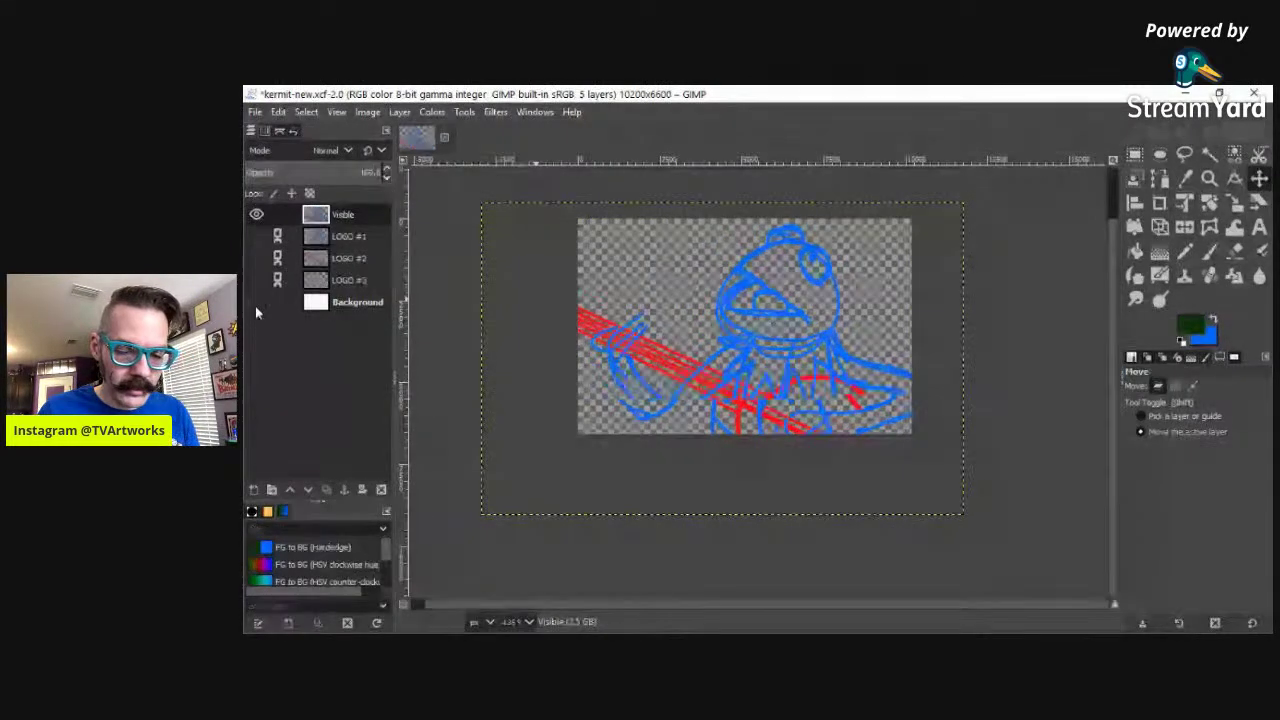
pyautogui.click(256, 303)
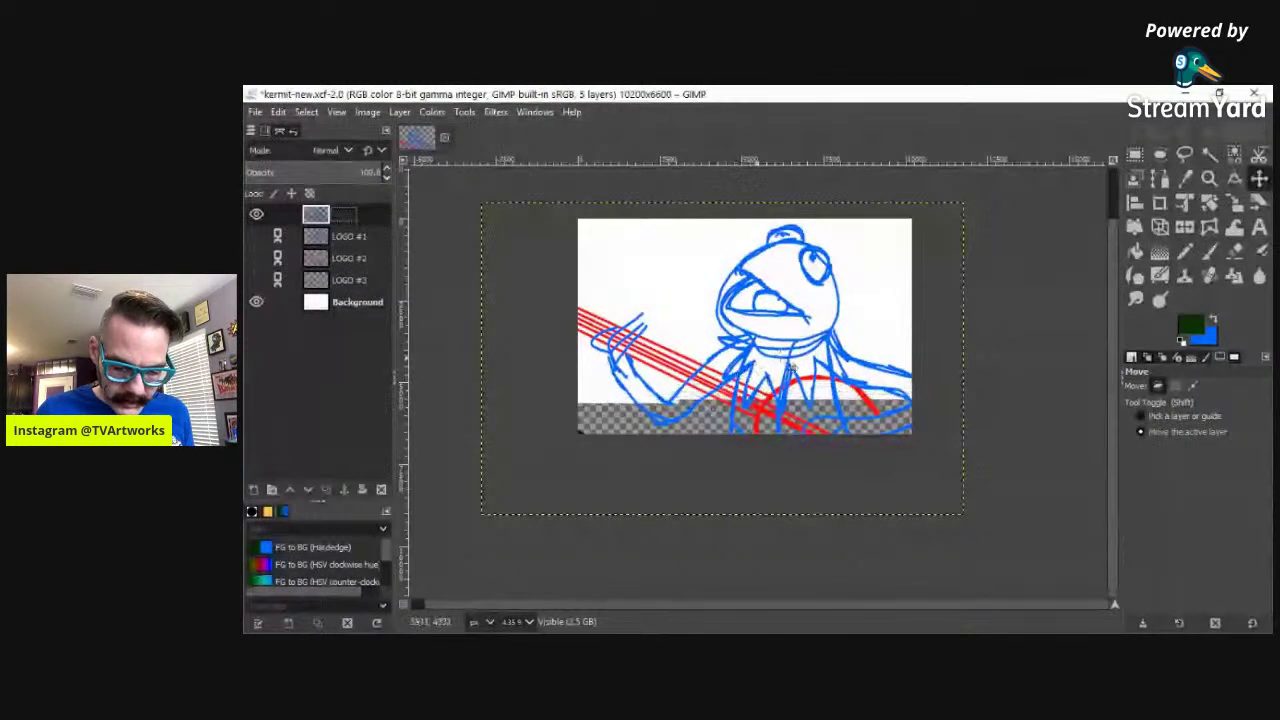
pyautogui.moveTo(817, 366); pyautogui.dragTo(826, 364)
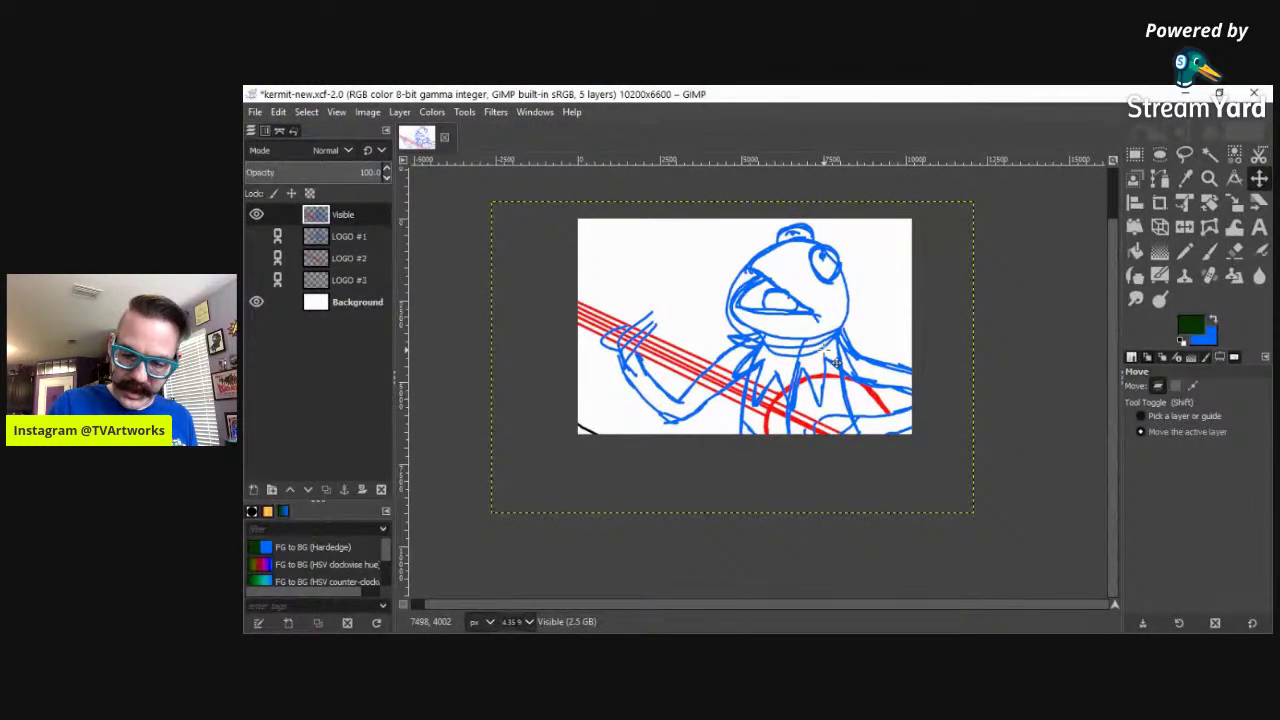
# Step: Sketch three wavy lines with the Pencil in the empty area beside Kermit's face, above the banjo neck
pyautogui.click(1234, 203)
pyautogui.click(1185, 253)
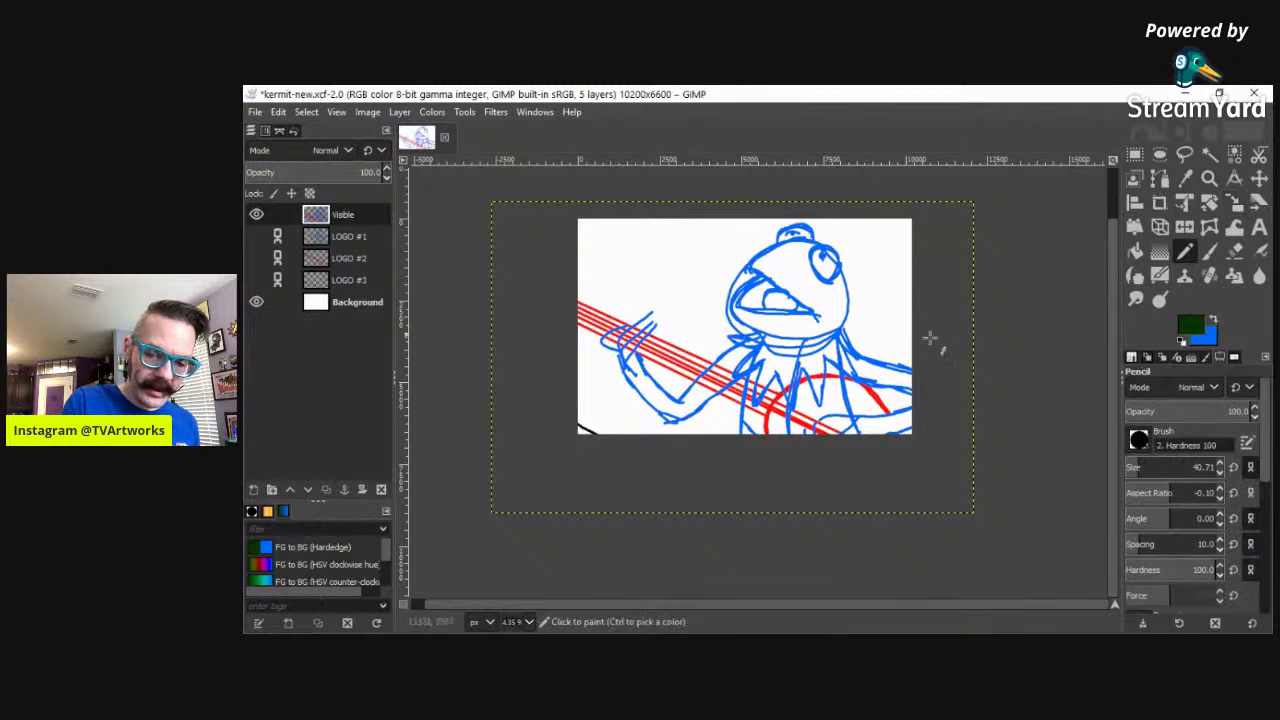
pyautogui.moveTo(603, 266)
pyautogui.mouseDown()
pyautogui.moveTo(620, 252)
pyautogui.moveTo(722, 256)
pyautogui.mouseUp()
pyautogui.moveTo(612, 290)
pyautogui.mouseDown()
pyautogui.moveTo(700, 284)
pyautogui.moveTo(737, 289)
pyautogui.moveTo(680, 298)
pyautogui.moveTo(748, 312)
pyautogui.moveTo(755, 302)
pyautogui.mouseUp()
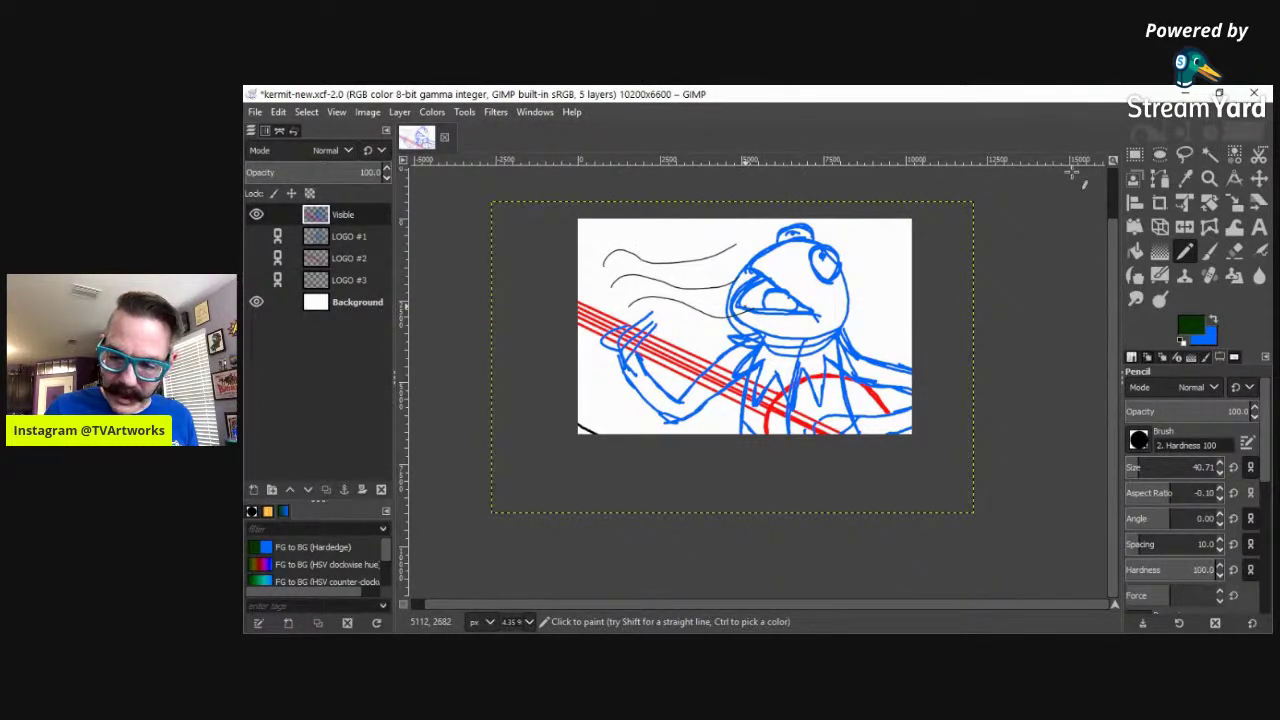
# Step: Scale the Visible layer down proportionally to 13290 × 8600 px and toggle its visibility to check the artwork
pyautogui.click(1259, 178)
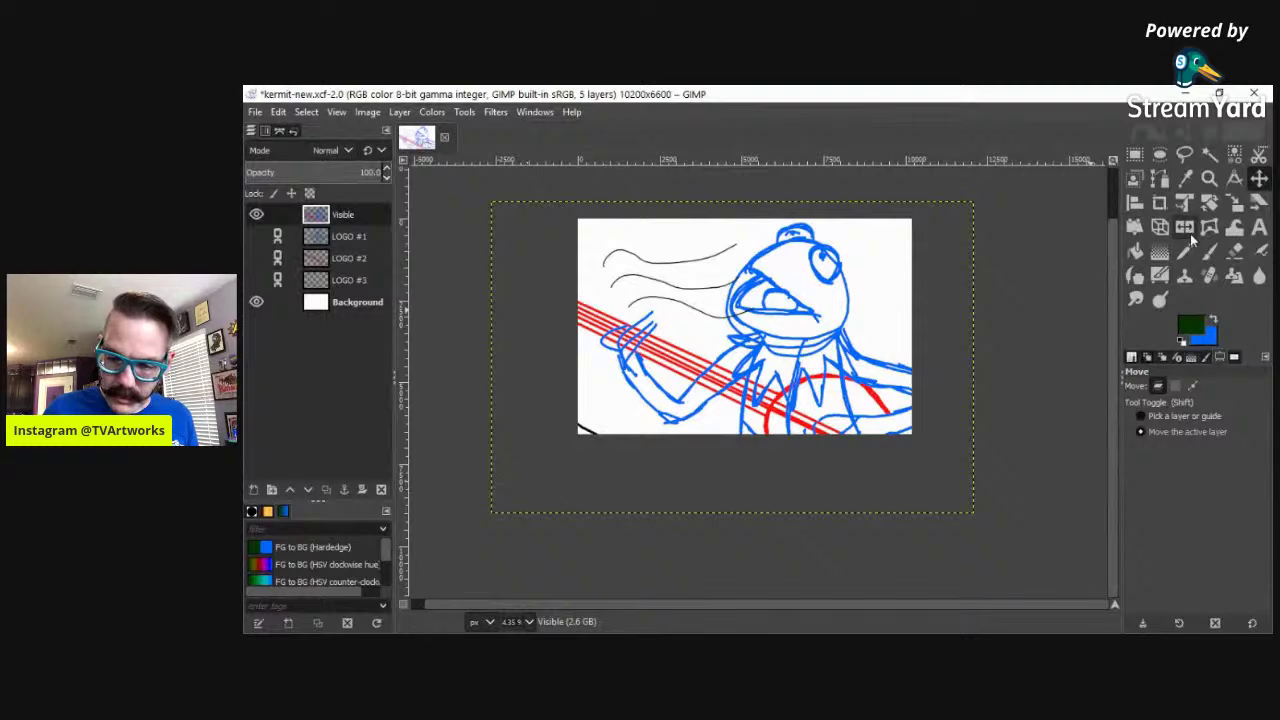
pyautogui.click(1234, 203)
pyautogui.moveTo(633, 412)
pyautogui.mouseDown()
pyautogui.moveTo(497, 517)
pyautogui.moveTo(520, 516)
pyautogui.moveTo(545, 479)
pyautogui.mouseUp()
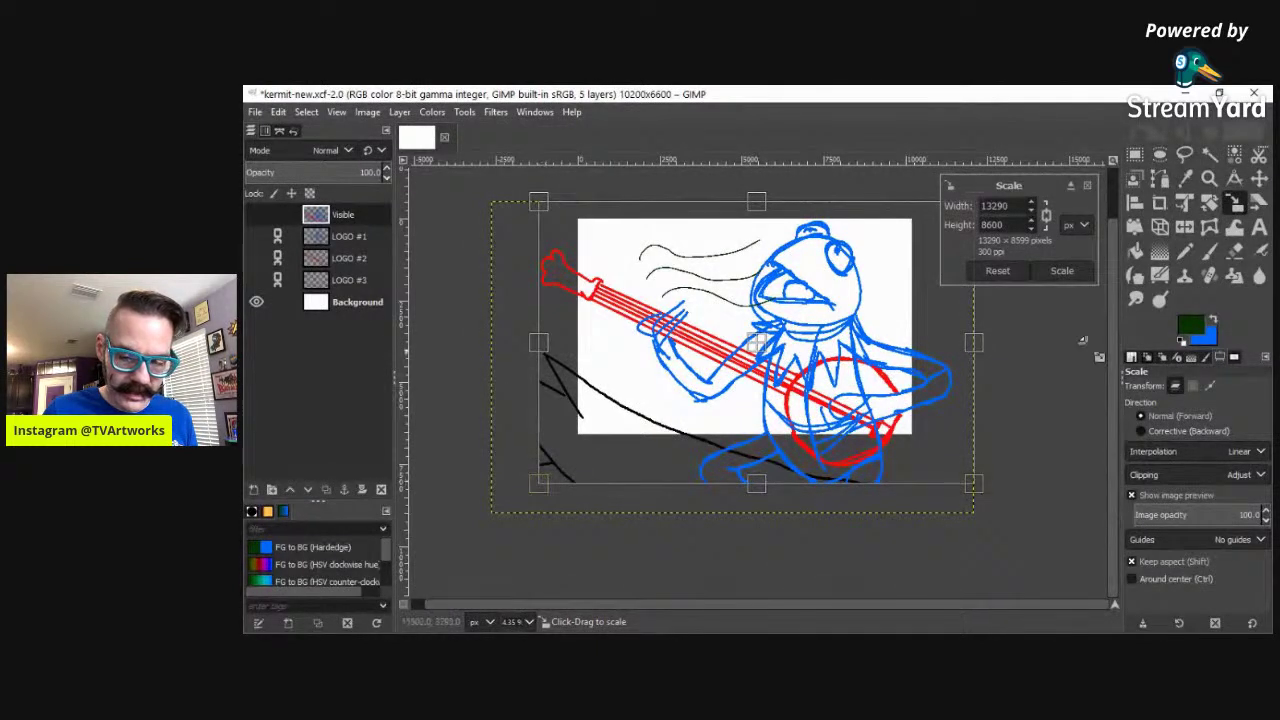
pyautogui.click(1064, 271)
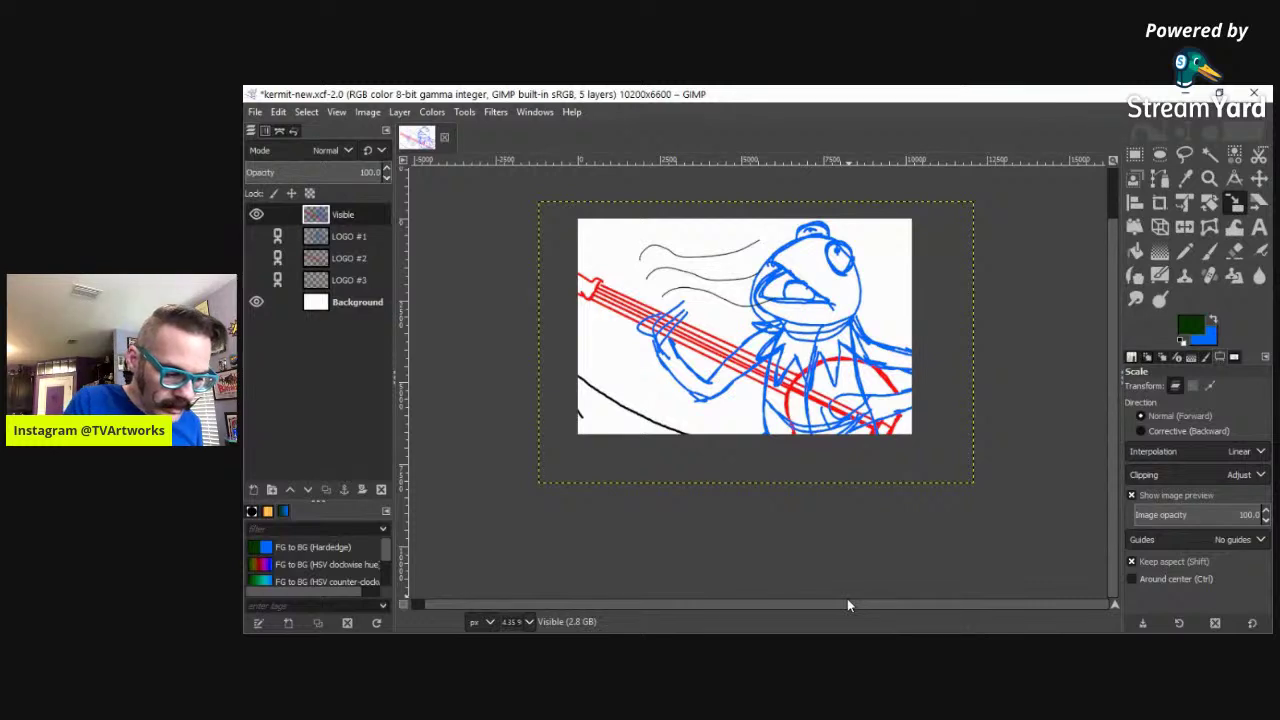
pyautogui.click(256, 213)
pyautogui.click(256, 213)
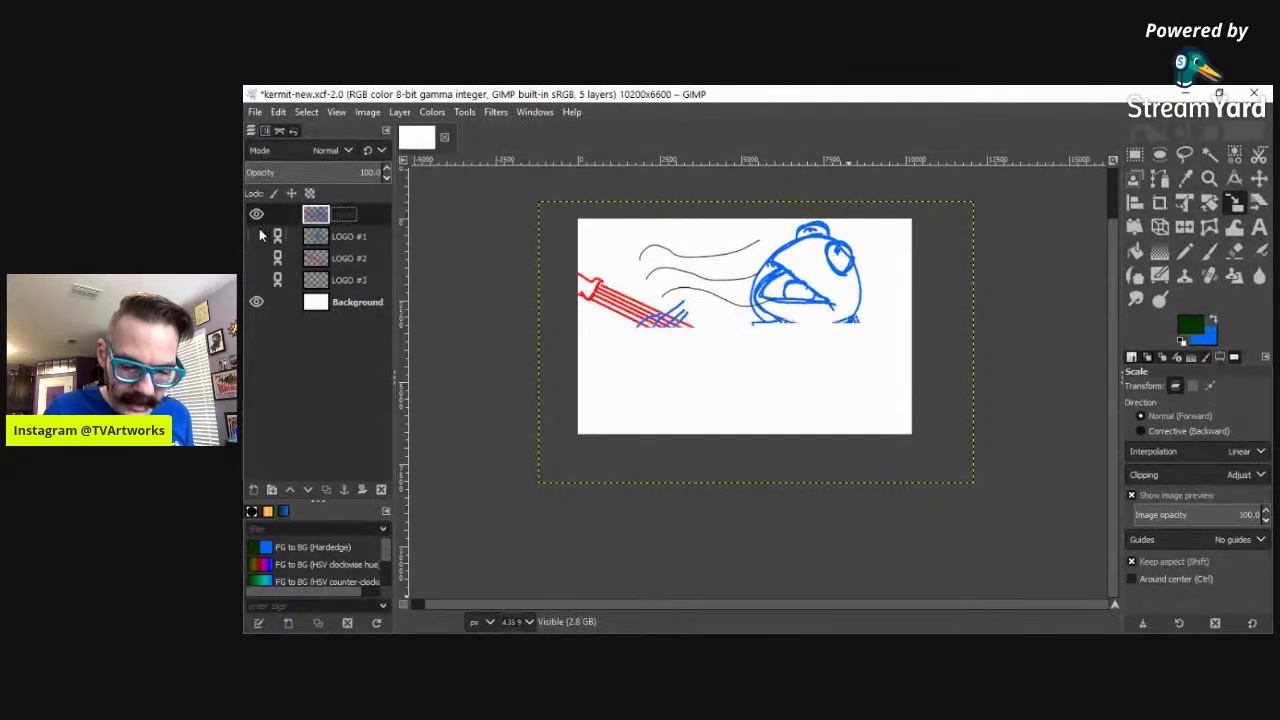
# Step: Set the Eraser size to 450.33 and erase the three wavy lines beside Kermit's face
pyautogui.click(1234, 252)
pyautogui.click(1176, 467)
pyautogui.moveTo(1176, 467); pyautogui.dragTo(1188, 467)
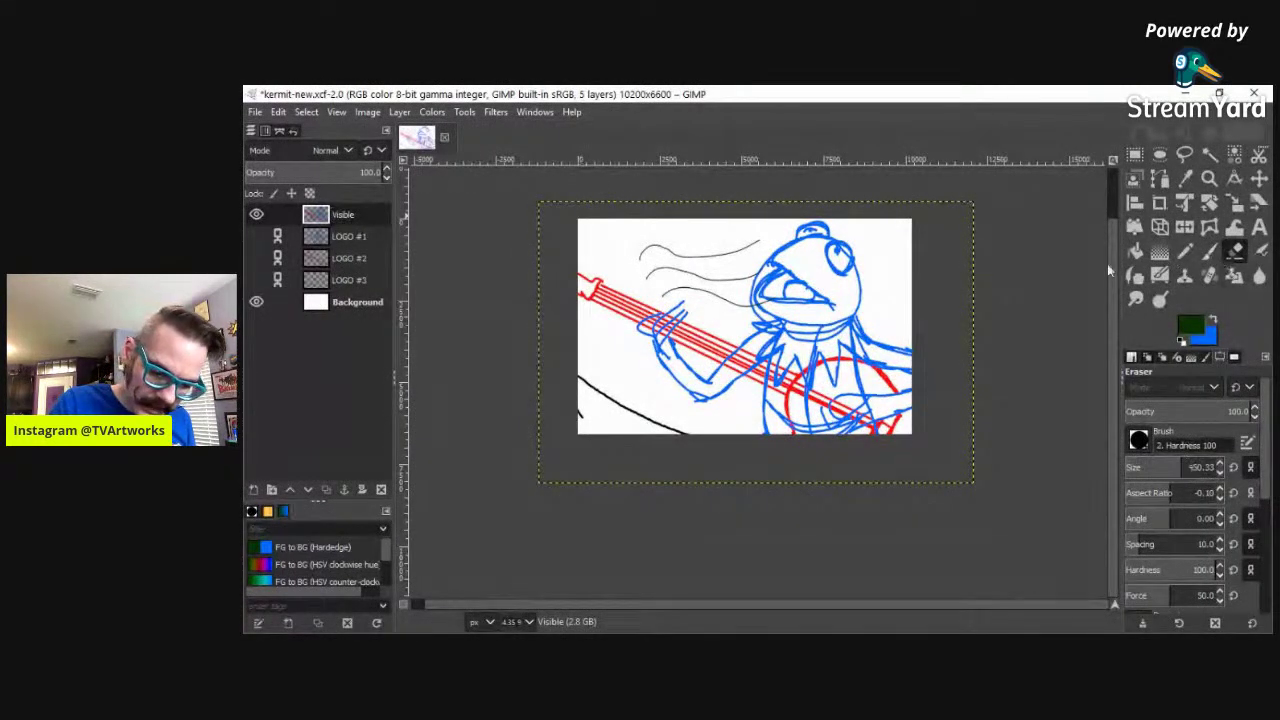
pyautogui.moveTo(755, 242)
pyautogui.mouseDown()
pyautogui.moveTo(700, 235)
pyautogui.moveTo(749, 249)
pyautogui.moveTo(692, 264)
pyautogui.moveTo(748, 280)
pyautogui.moveTo(740, 290)
pyautogui.moveTo(718, 278)
pyautogui.mouseUp()
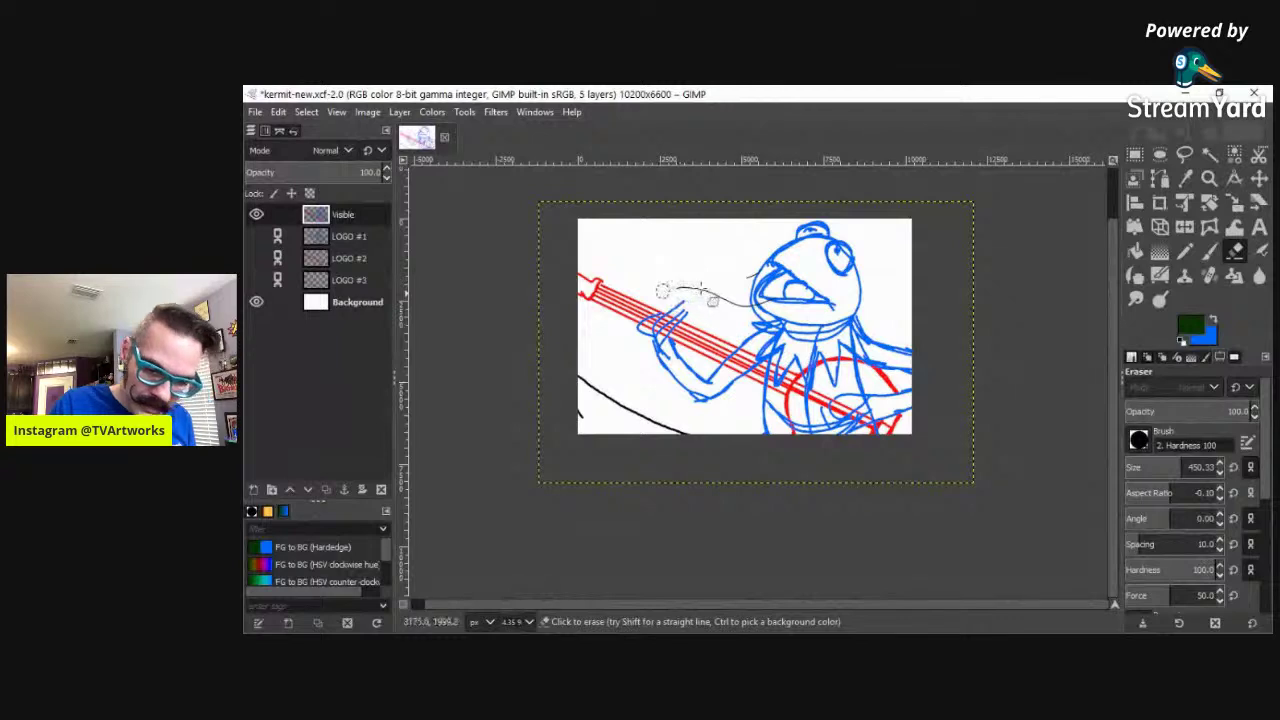
pyautogui.moveTo(700, 290); pyautogui.dragTo(743, 294)
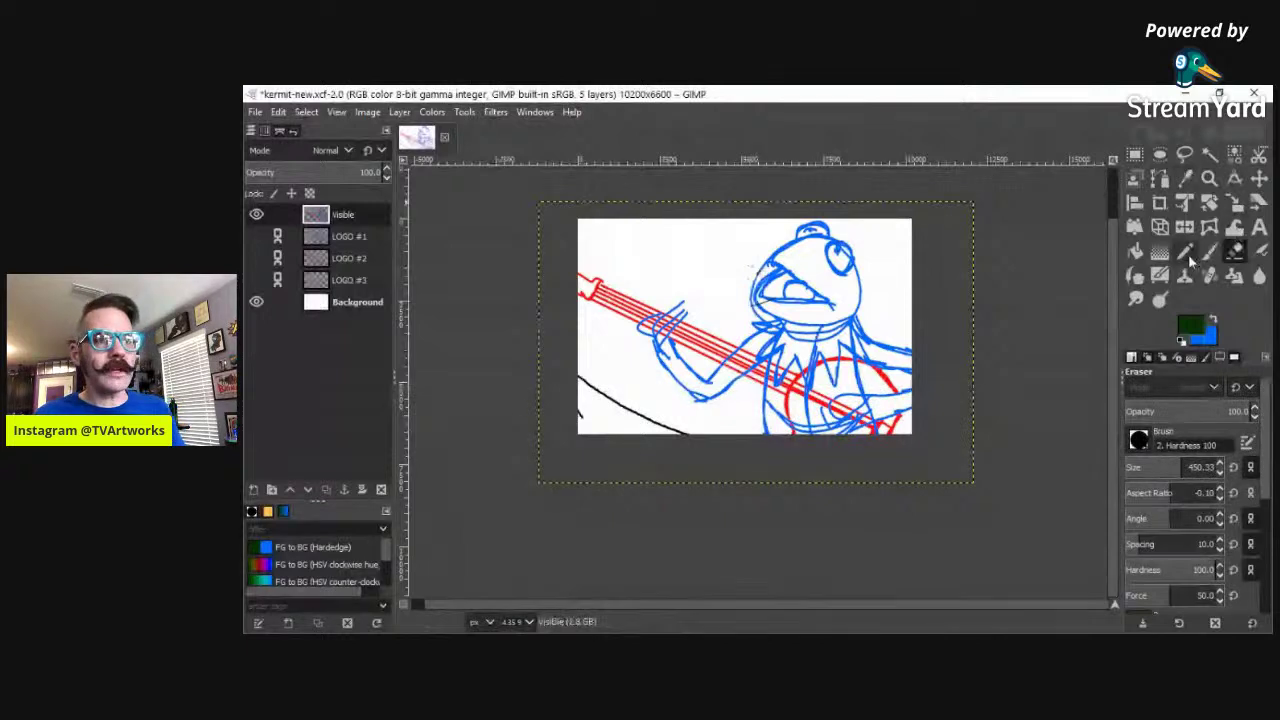
# Step: Try a dark green Paintbrush stroke over the black curve in the canvas's lower-left corner, then undo it
pyautogui.click(1185, 251)
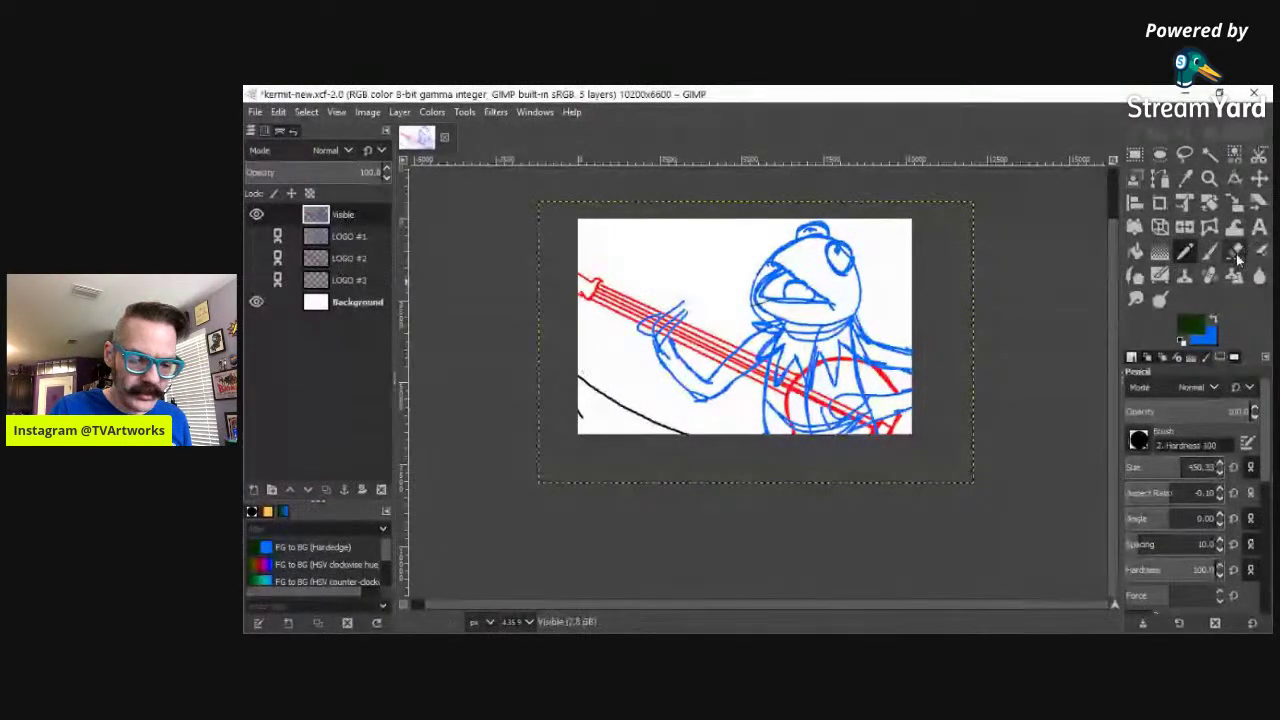
pyautogui.click(1210, 252)
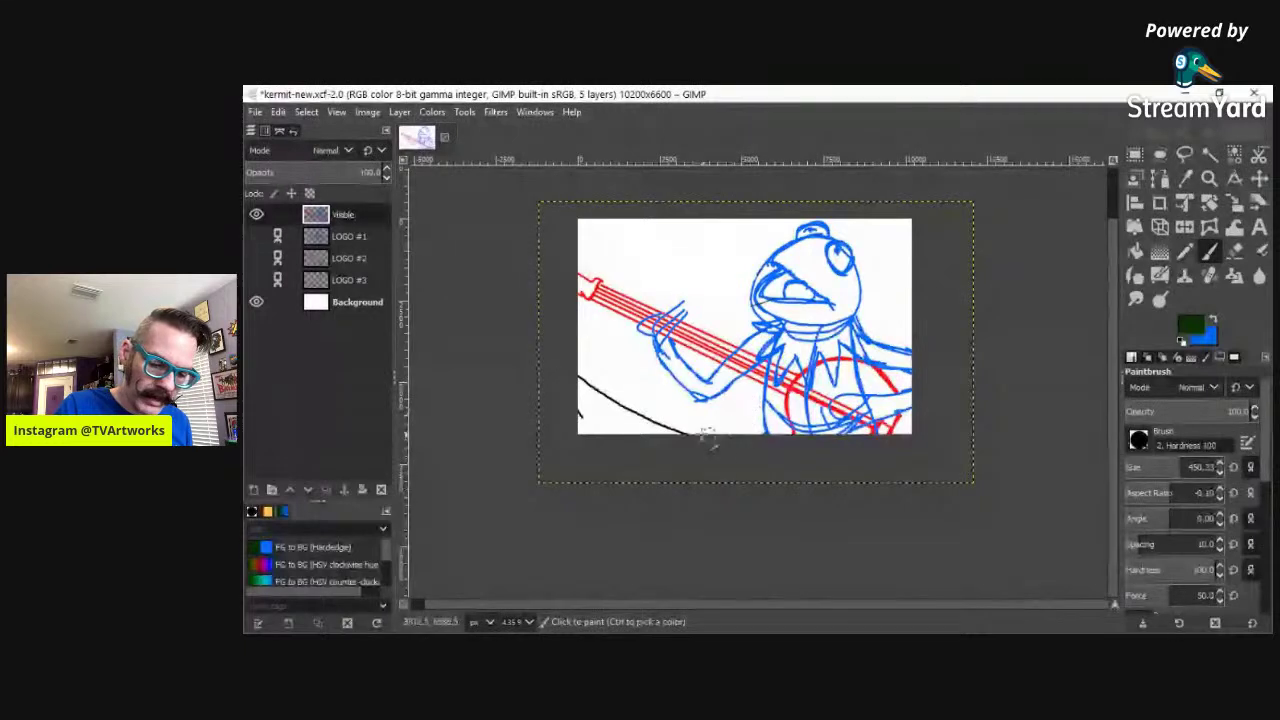
pyautogui.moveTo(696, 436); pyautogui.dragTo(618, 405)
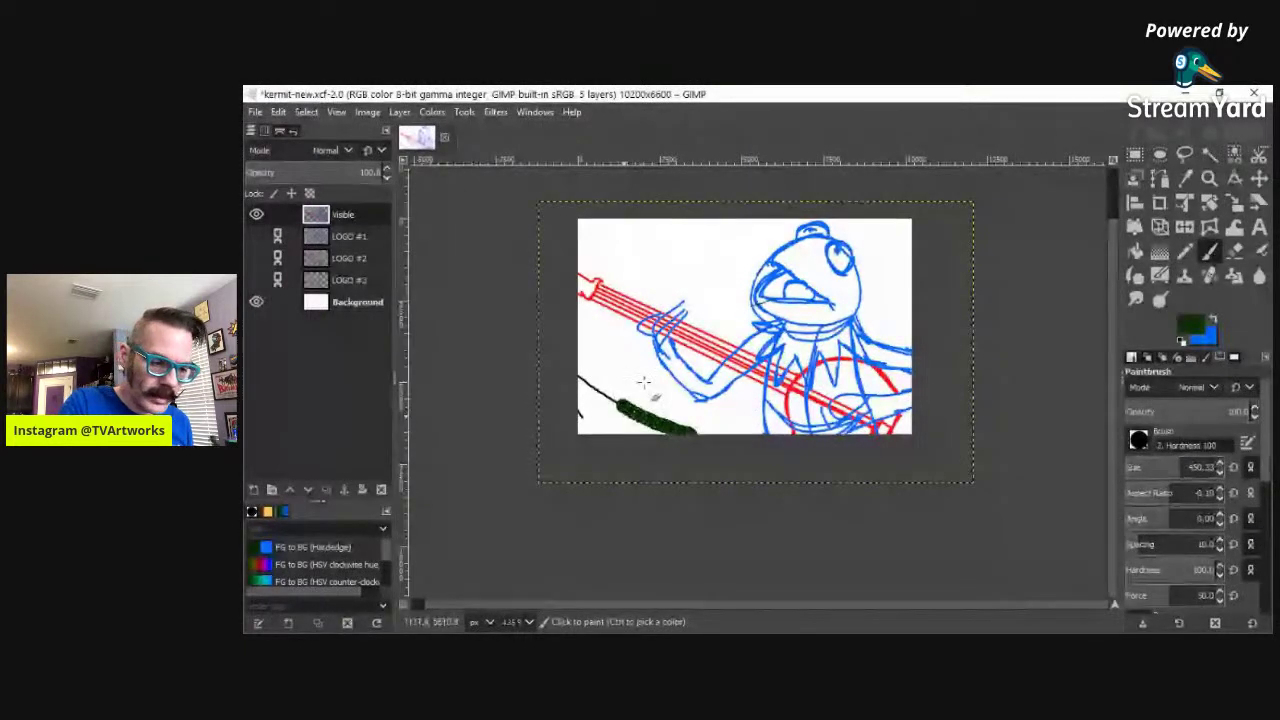
pyautogui.click(279, 111)
pyautogui.click(293, 140)
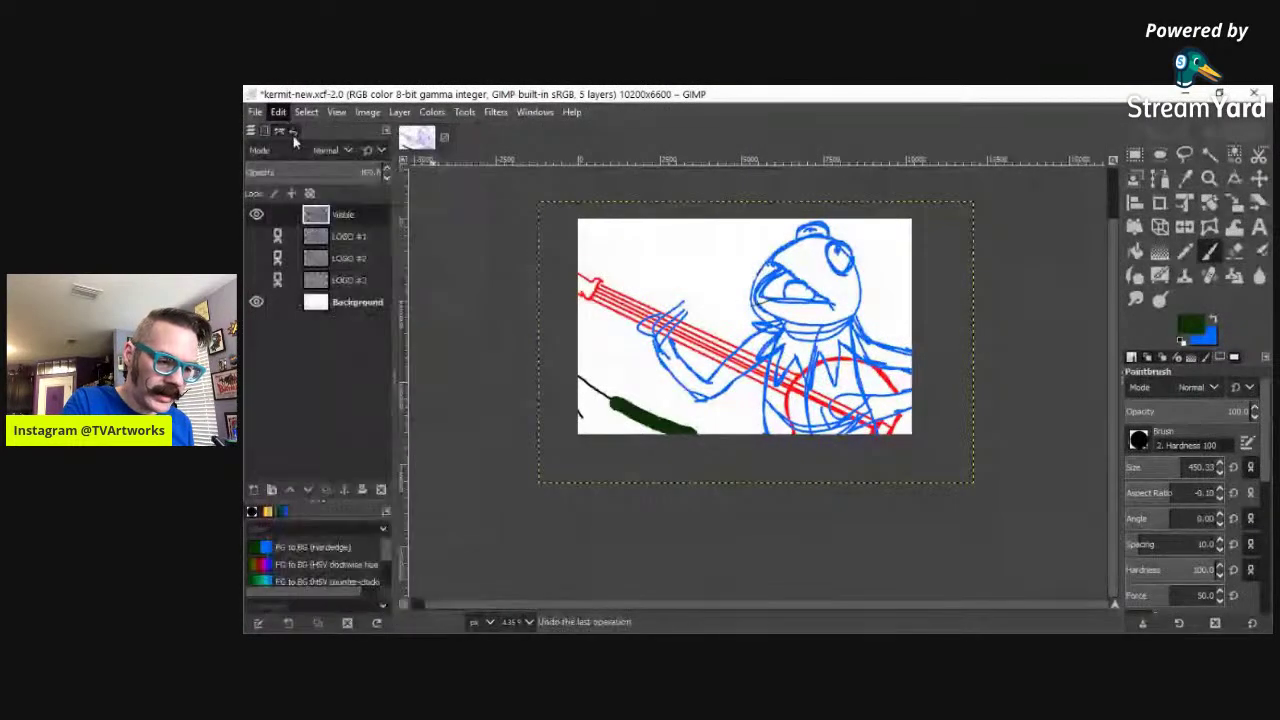
pyautogui.click(279, 111)
pyautogui.click(290, 128)
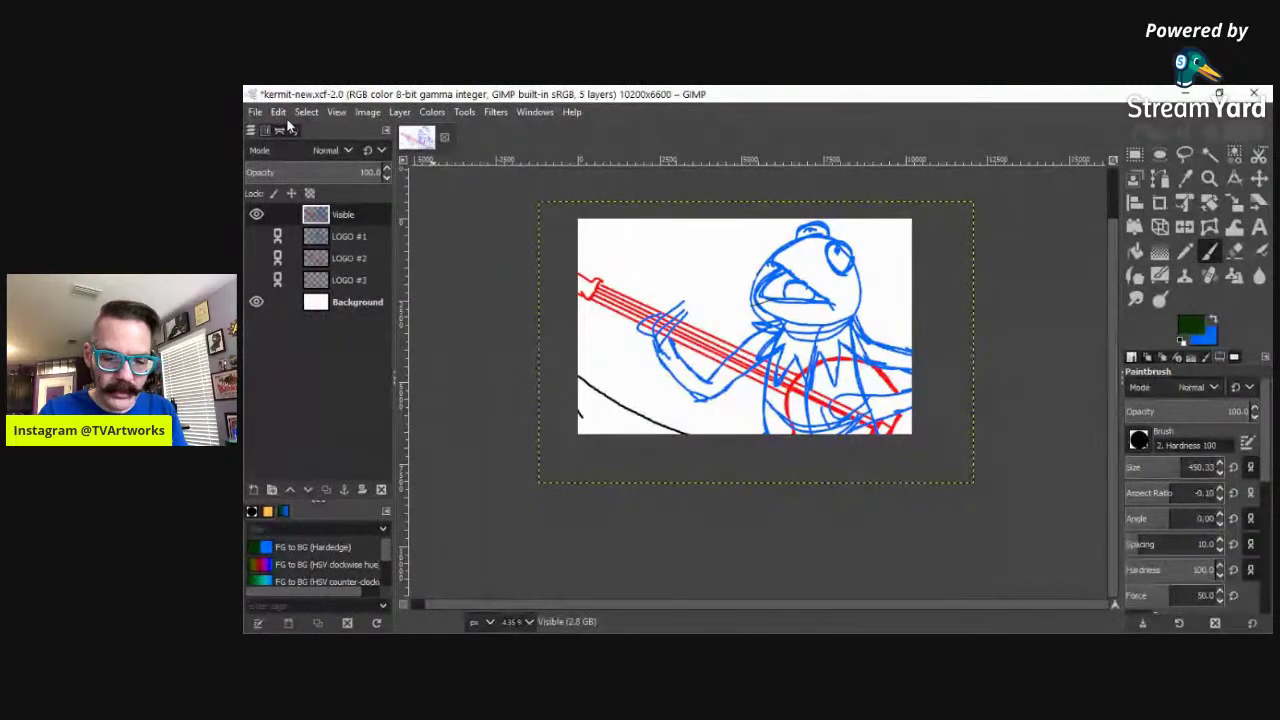
# Step: Erase the black curved line in the lower-left corner of the sketch
pyautogui.click(1234, 251)
pyautogui.moveTo(778, 432)
pyautogui.mouseDown()
pyautogui.moveTo(706, 446)
pyautogui.moveTo(610, 398)
pyautogui.moveTo(657, 423)
pyautogui.moveTo(614, 400)
pyautogui.moveTo(594, 418)
pyautogui.mouseUp()
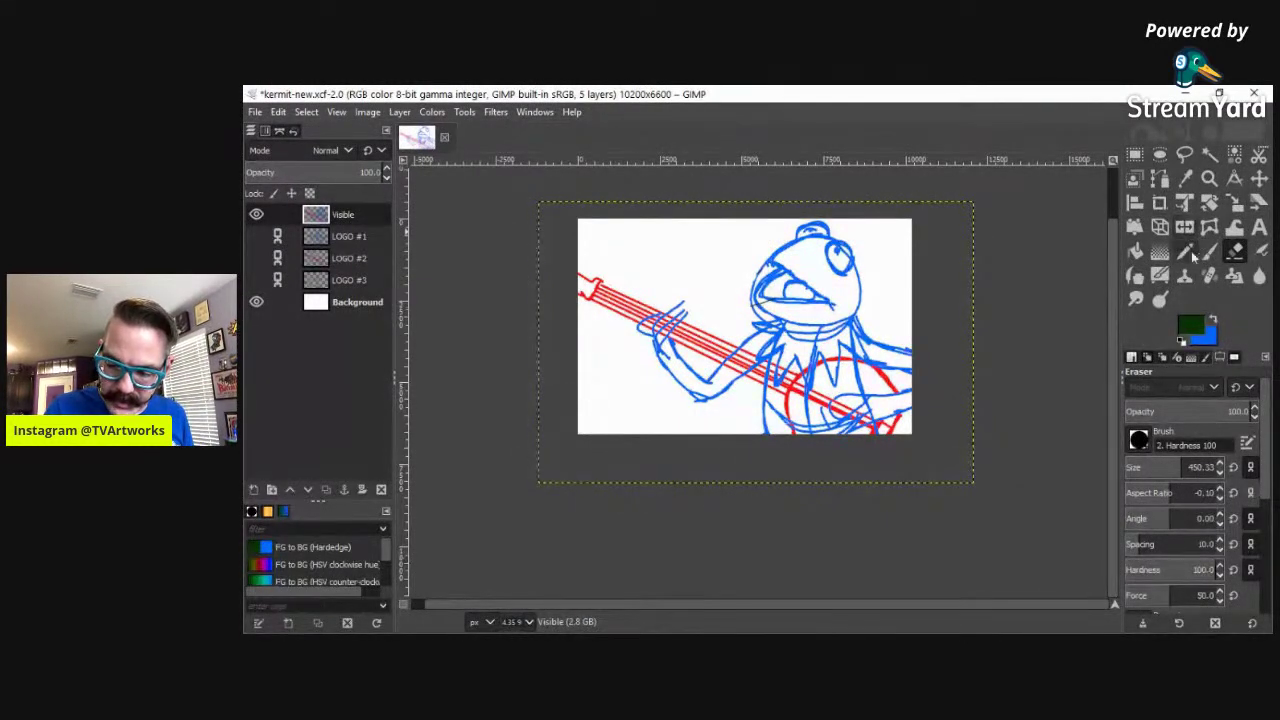
# Step: Draw wavy lettering guide lines with the Pencil at size 90.34, two above the banjo neck and three below it
pyautogui.click(1185, 252)
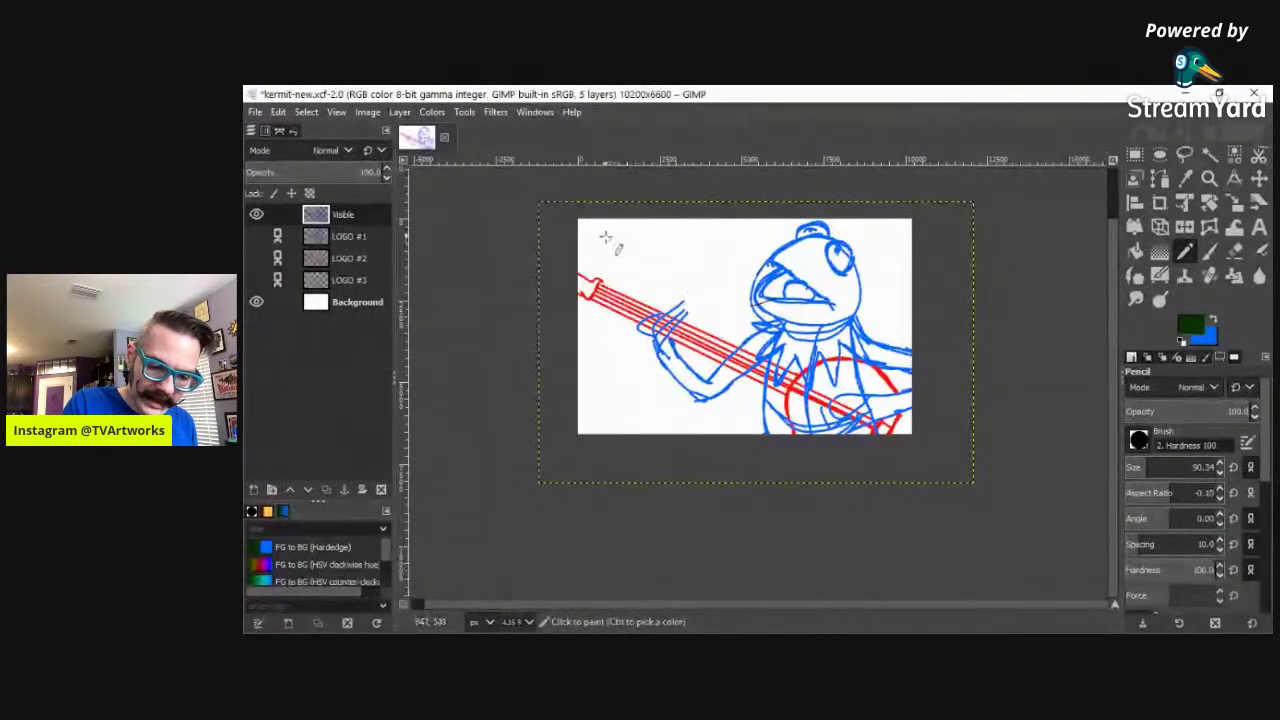
pyautogui.moveTo(591, 241); pyautogui.dragTo(637, 242)
pyautogui.moveTo(722, 248); pyautogui.dragTo(742, 241)
pyautogui.moveTo(601, 258); pyautogui.dragTo(750, 282)
pyautogui.moveTo(618, 343); pyautogui.dragTo(650, 357)
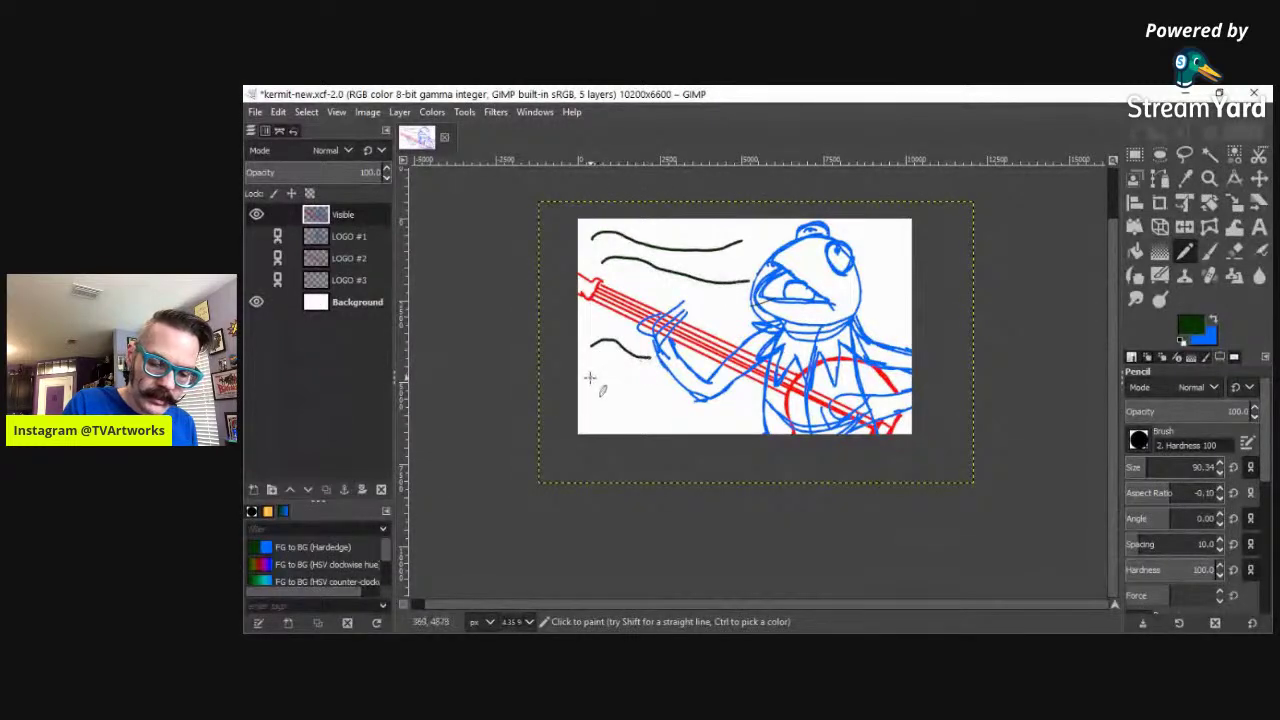
pyautogui.moveTo(590, 376)
pyautogui.mouseDown()
pyautogui.moveTo(649, 391)
pyautogui.moveTo(653, 415)
pyautogui.moveTo(705, 418)
pyautogui.mouseUp()
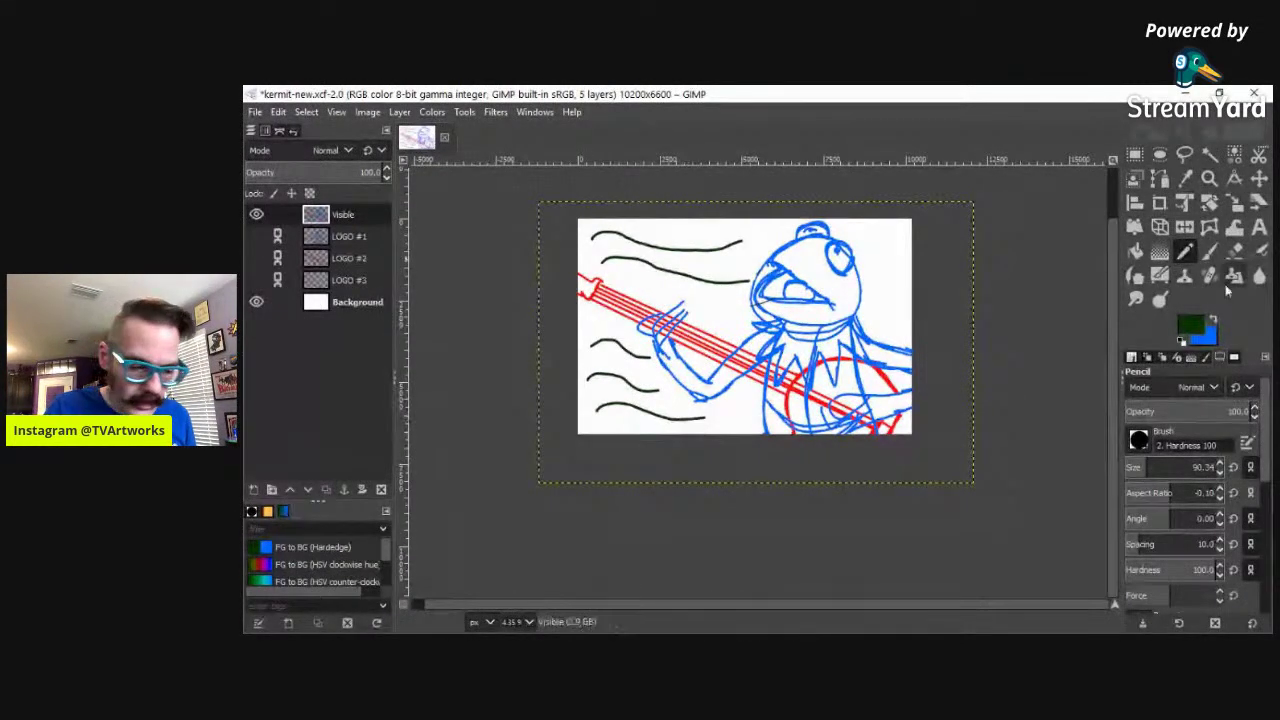
# Step: Swap the colours so blue is the foreground, and add a transparent 10200 × 6600 px layer named LOGO directly above LOGO #1
pyautogui.click(1213, 321)
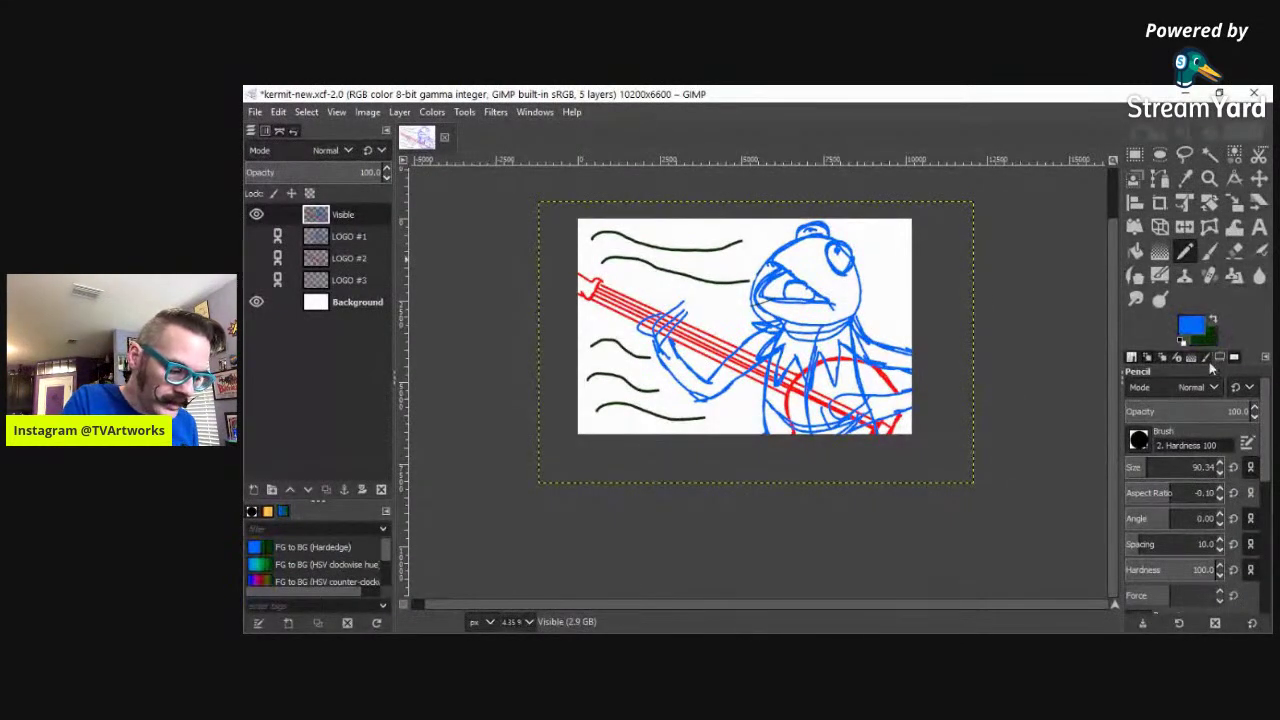
pyautogui.click(340, 237)
pyautogui.click(253, 490)
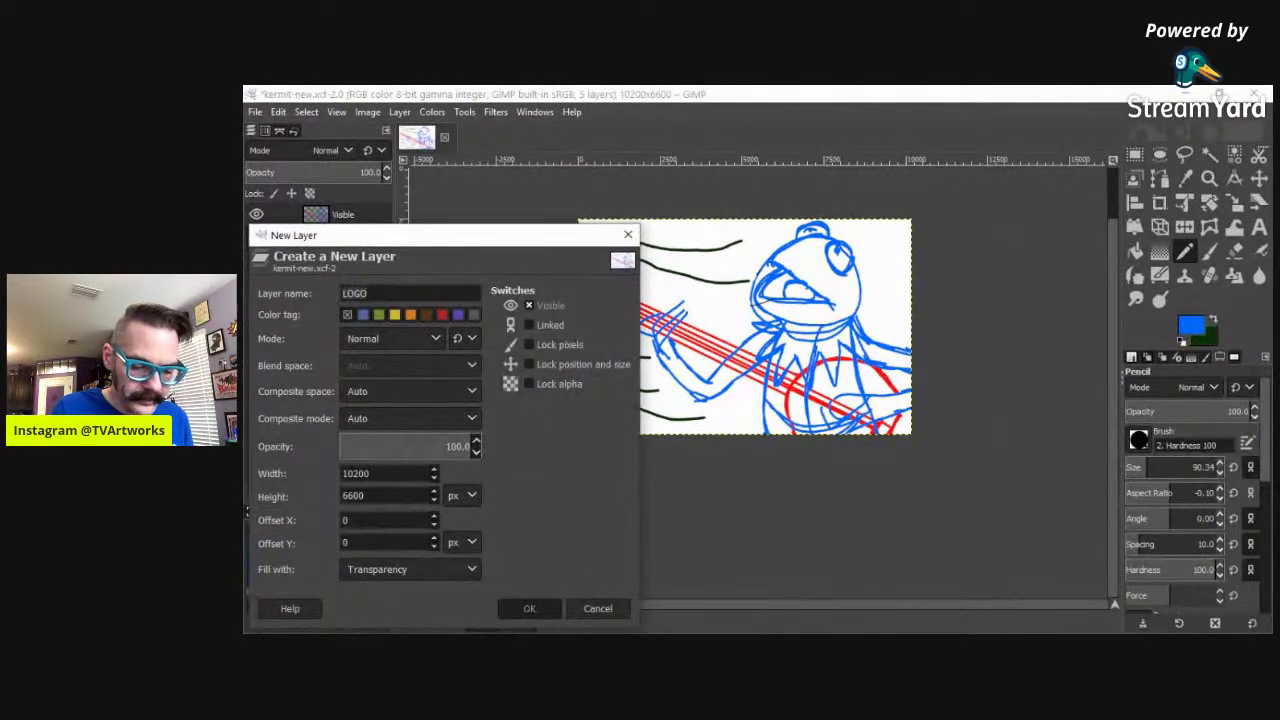
pyautogui.press('Return')
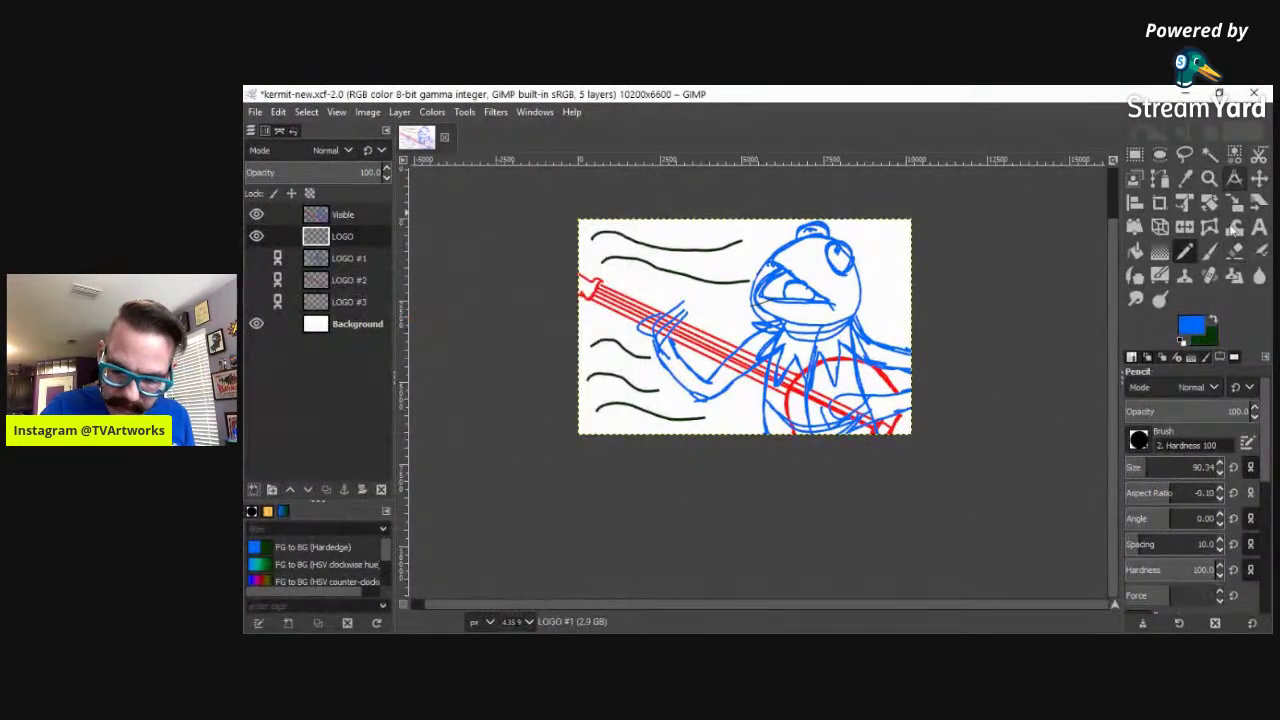
# Step: Increase the Pencil brush size to 410.35
pyautogui.press(']')
pyautogui.press(']')
pyautogui.press(']')
pyautogui.press(']')
pyautogui.press(']')
pyautogui.press(']')
pyautogui.press(']')
pyautogui.press(']')
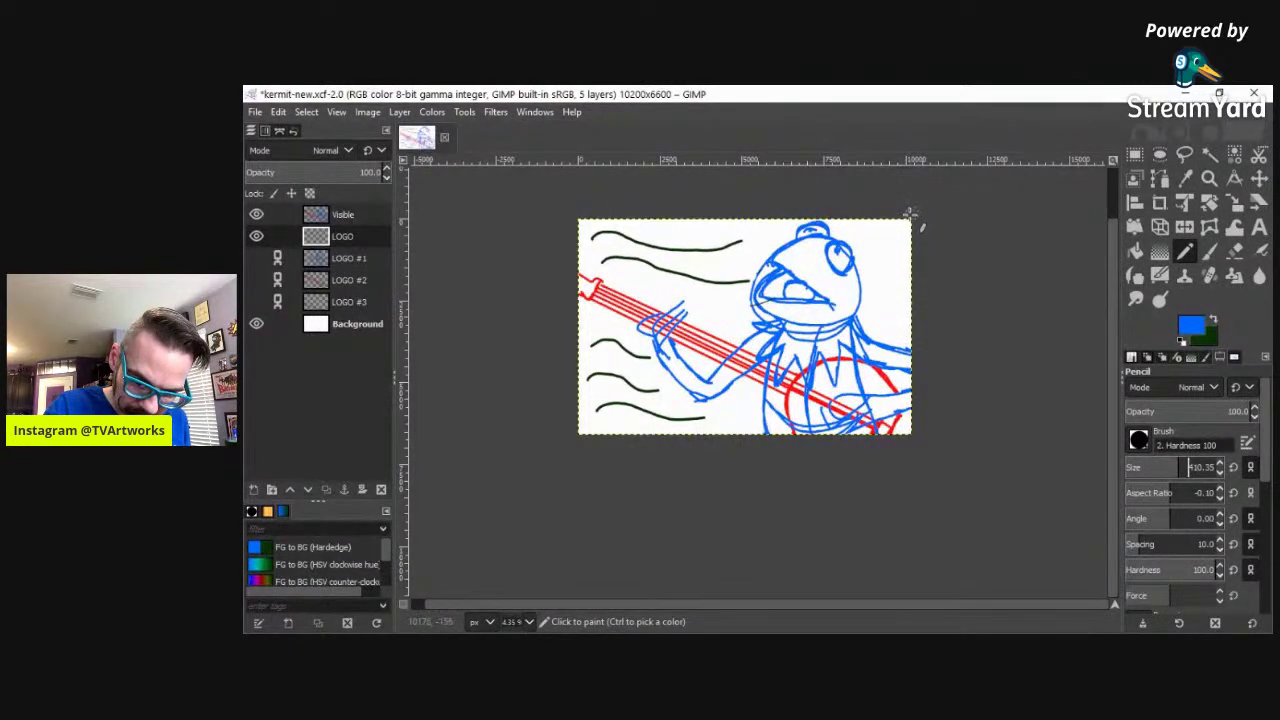
# Step: Try to frame the canvas with straight blue Pencil lines along its right, bottom and top edges on the LOGO layer
pyautogui.click(910, 212)
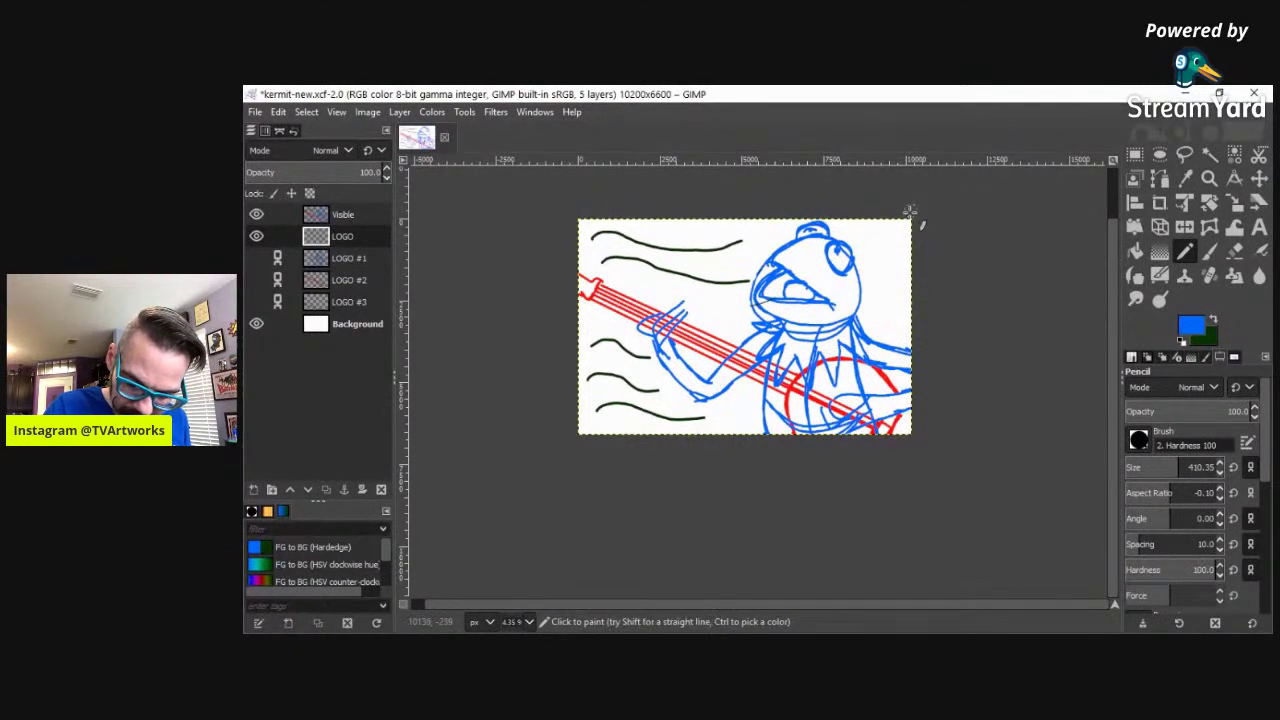
pyautogui.keyDown('shift'); pyautogui.click(910, 446); pyautogui.keyUp('shift')
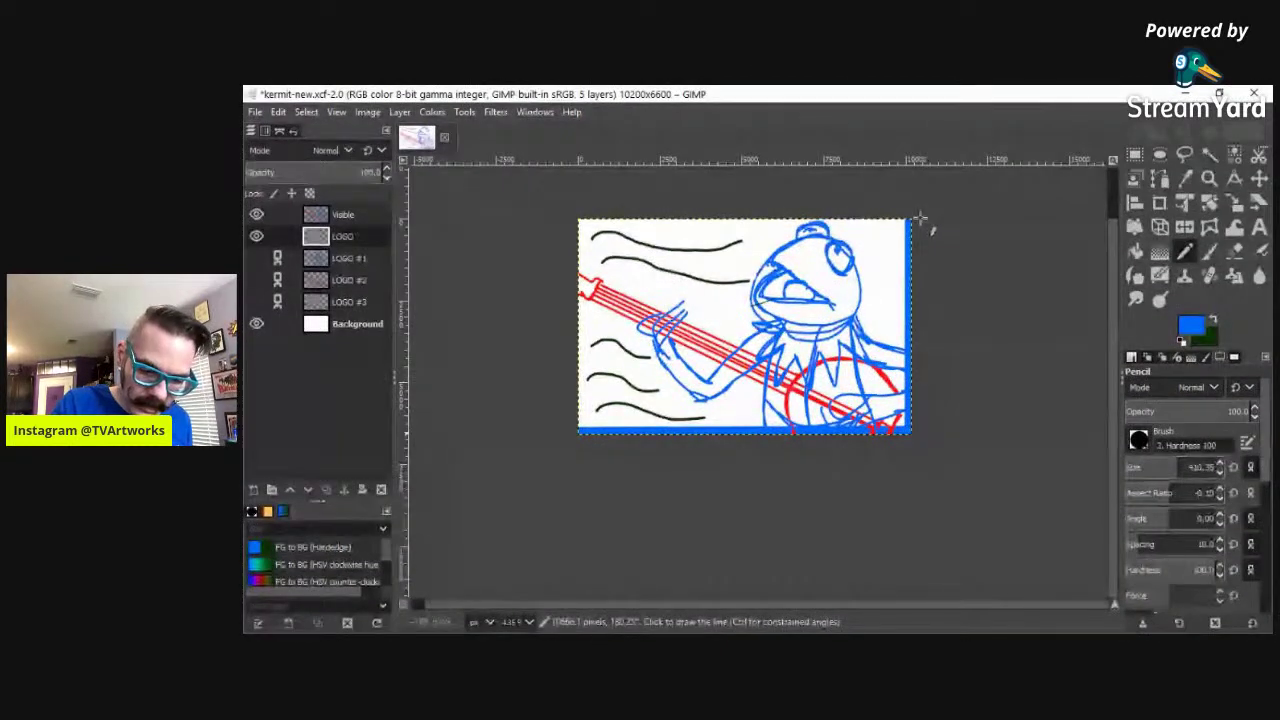
pyautogui.keyDown('shift'); pyautogui.click(719, 195); pyautogui.keyUp('shift')
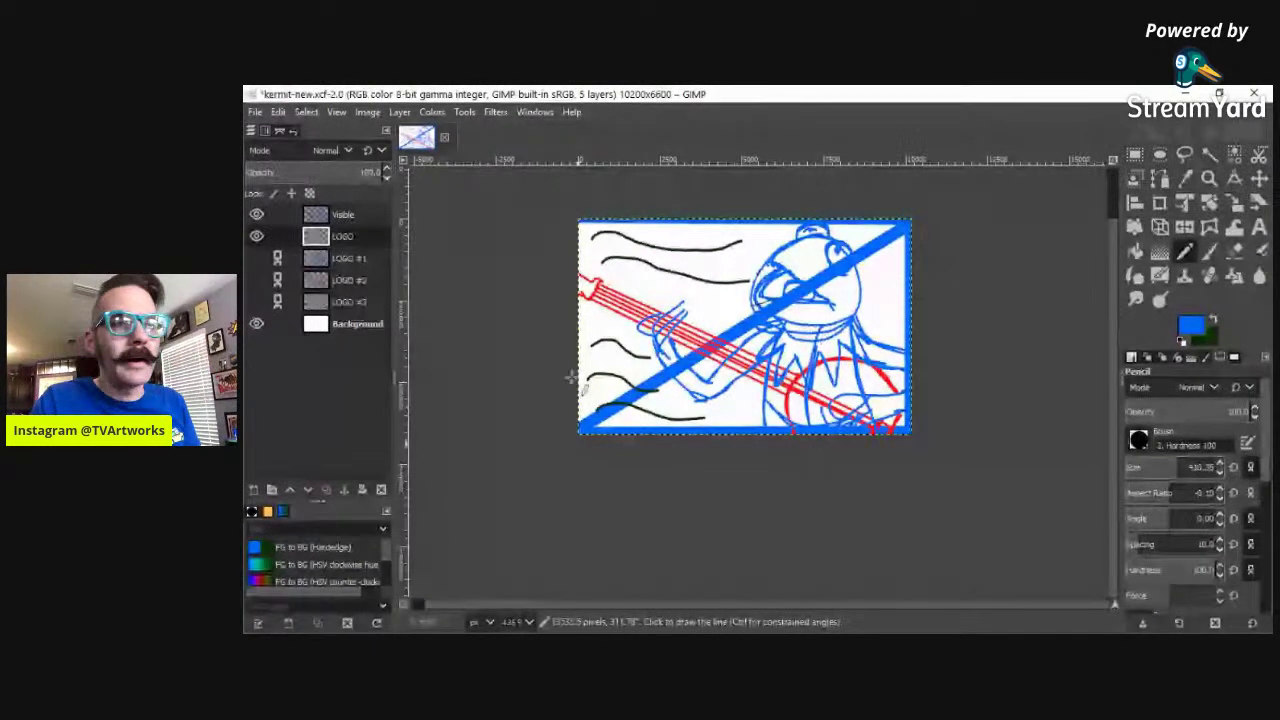
# Step: Try erasing the stray diagonal blue line, and undo the latest Eraser and Pencil strokes on the LOGO layer
pyautogui.hotkey('shift', 'e')
pyautogui.press('x')
pyautogui.click(279, 112)
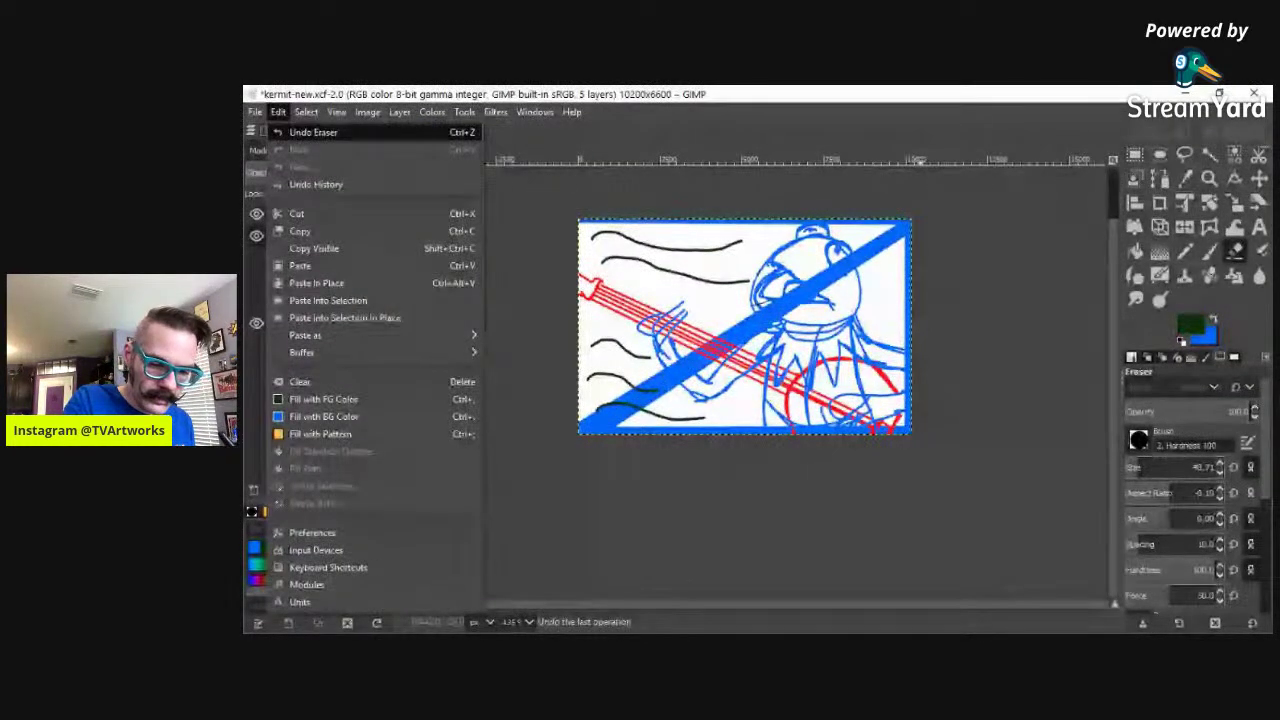
pyautogui.click(313, 132)
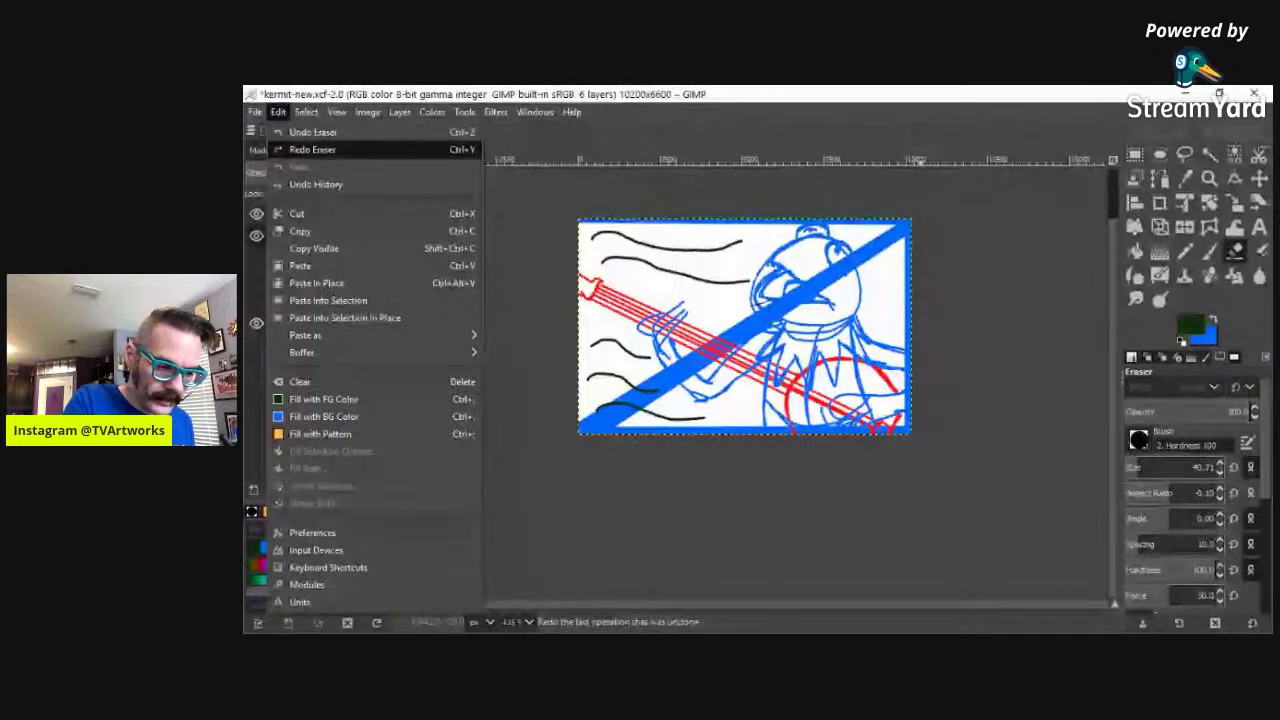
pyautogui.click(313, 132)
pyautogui.click(279, 112)
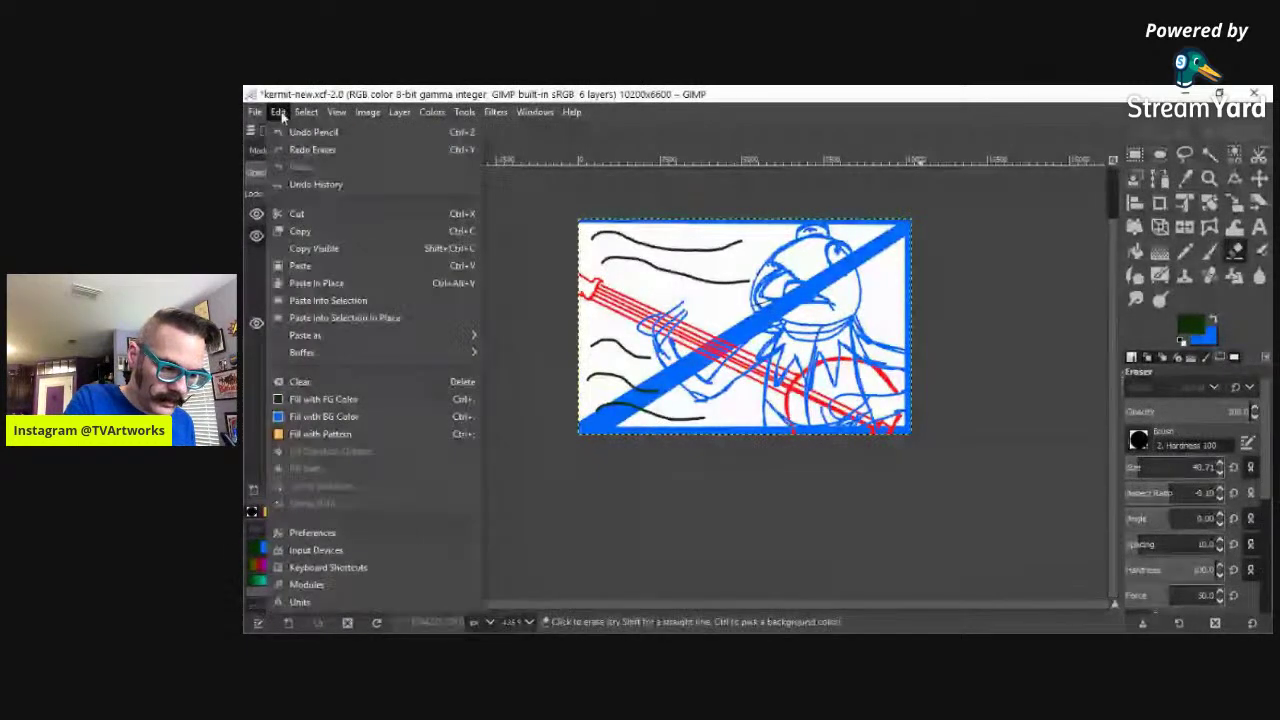
pyautogui.click(300, 132)
pyautogui.click(279, 112)
pyautogui.click(291, 132)
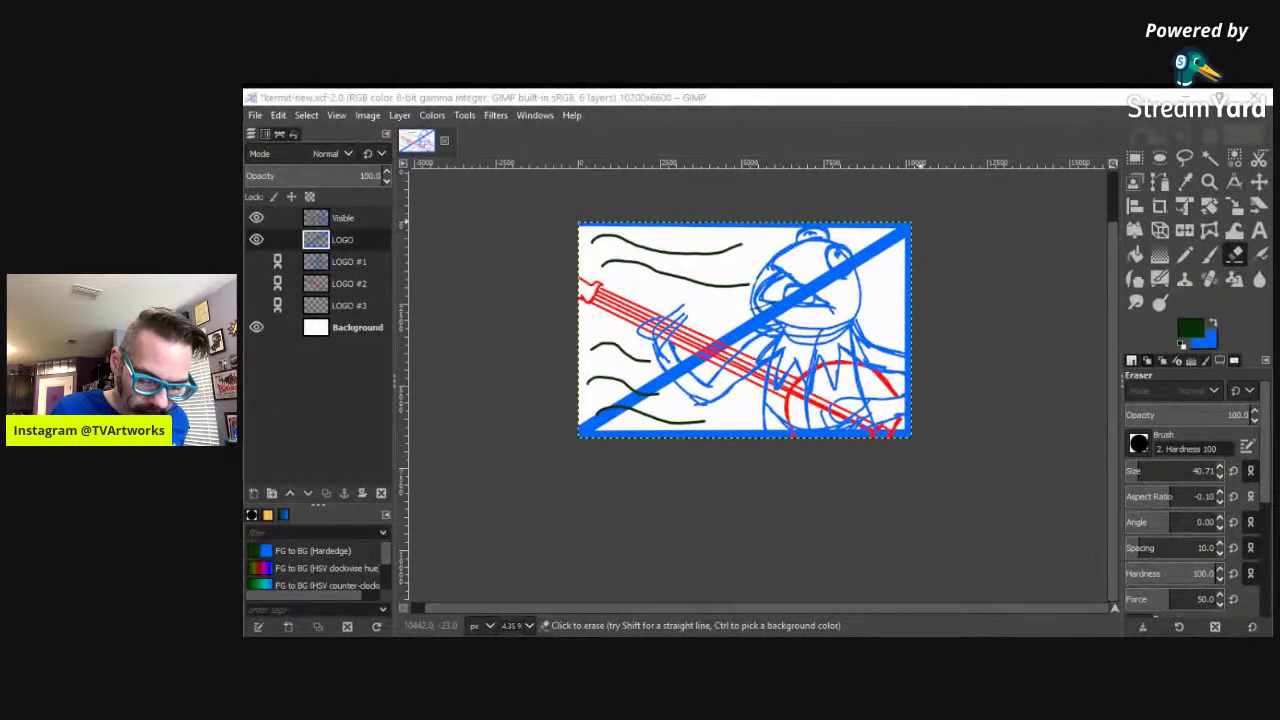
# Step: Return to the Pencil with blue as the foreground colour
pyautogui.press('x')
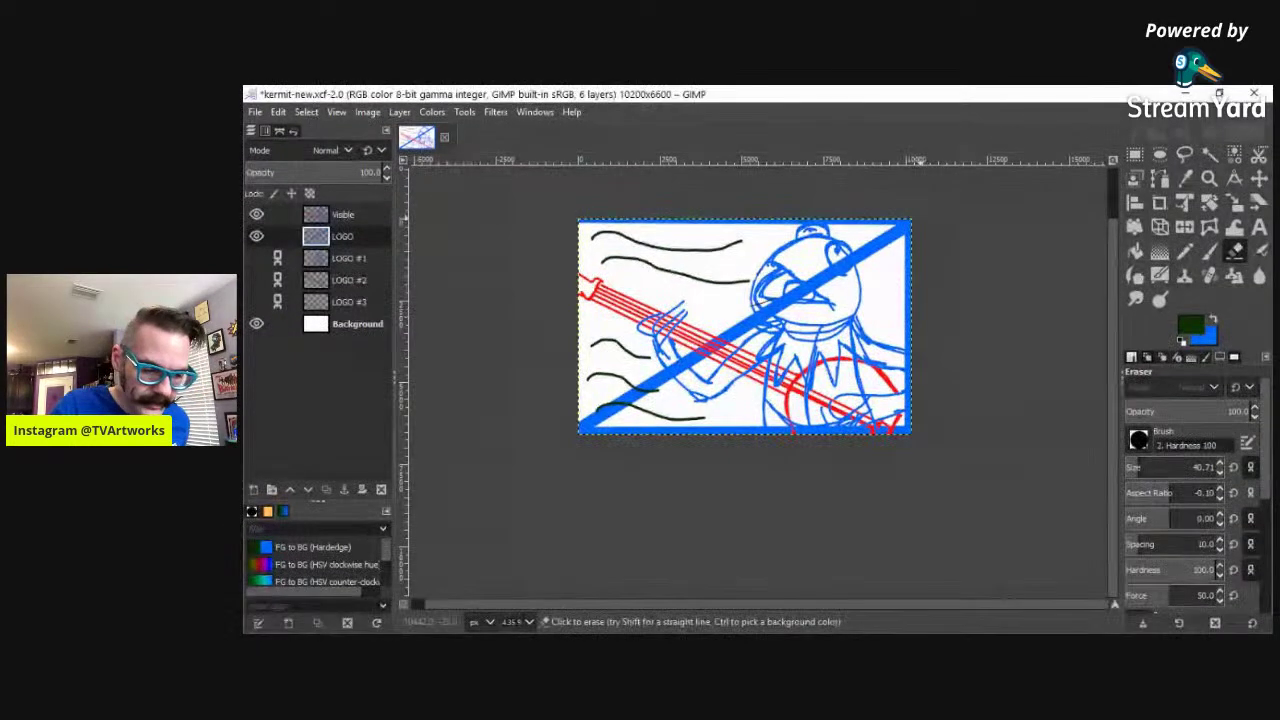
pyautogui.press('n')
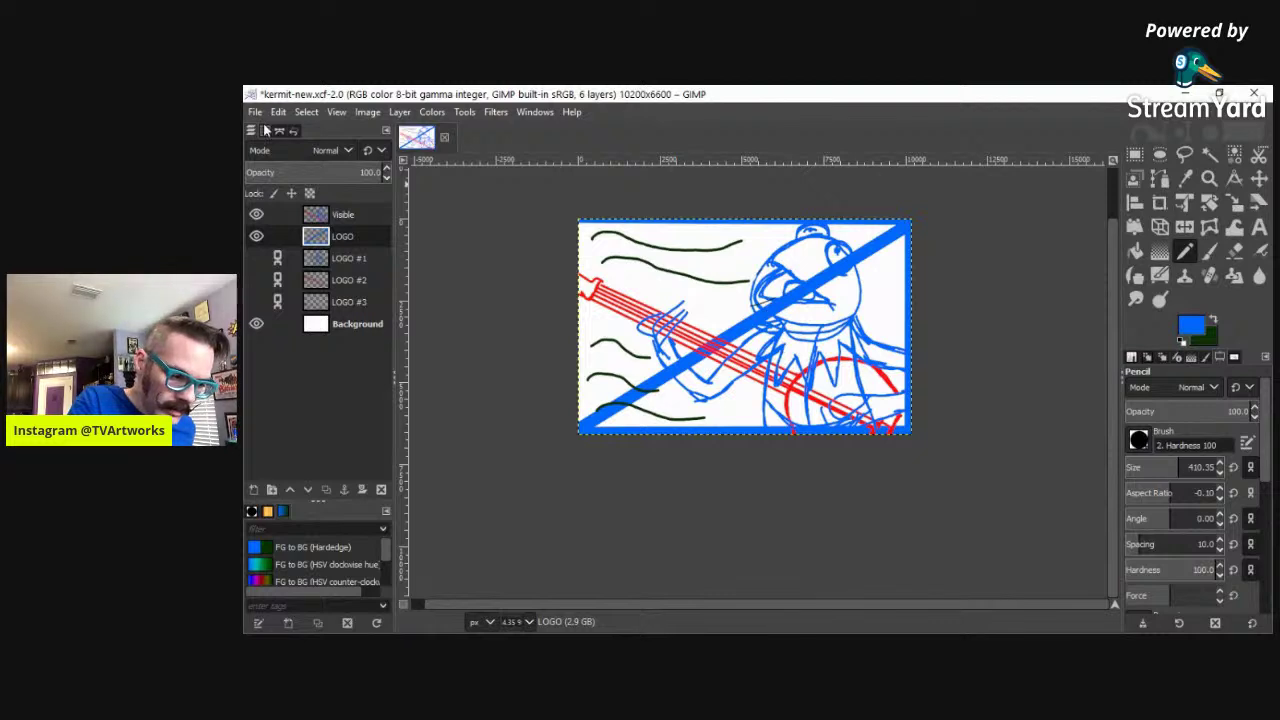
pyautogui.click(283, 112)
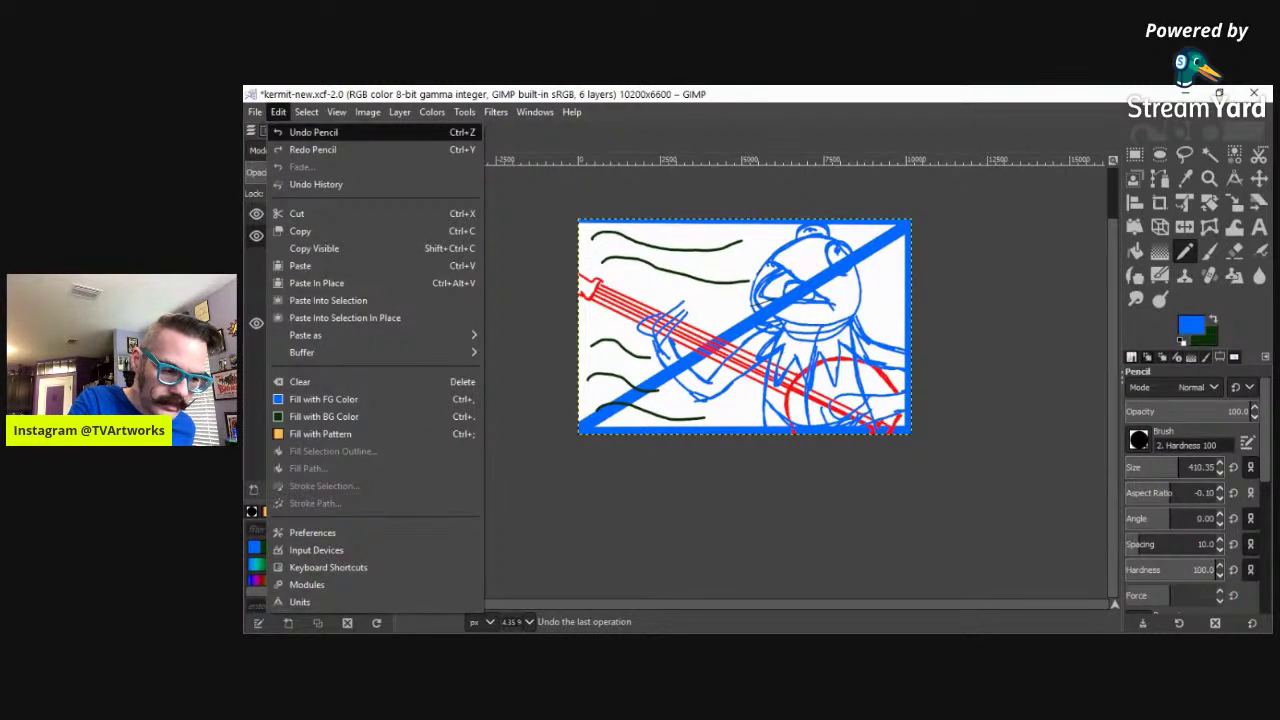
pyautogui.click(281, 113)
pyautogui.click(281, 113)
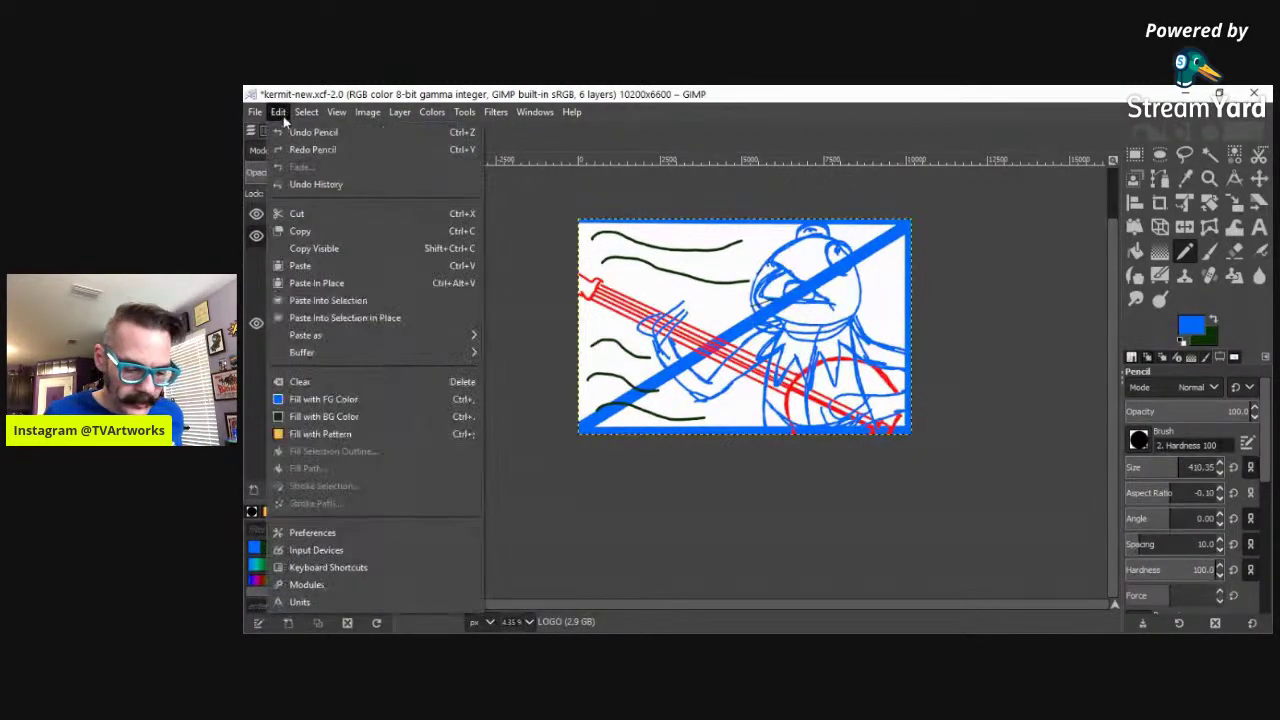
pyautogui.click(281, 113)
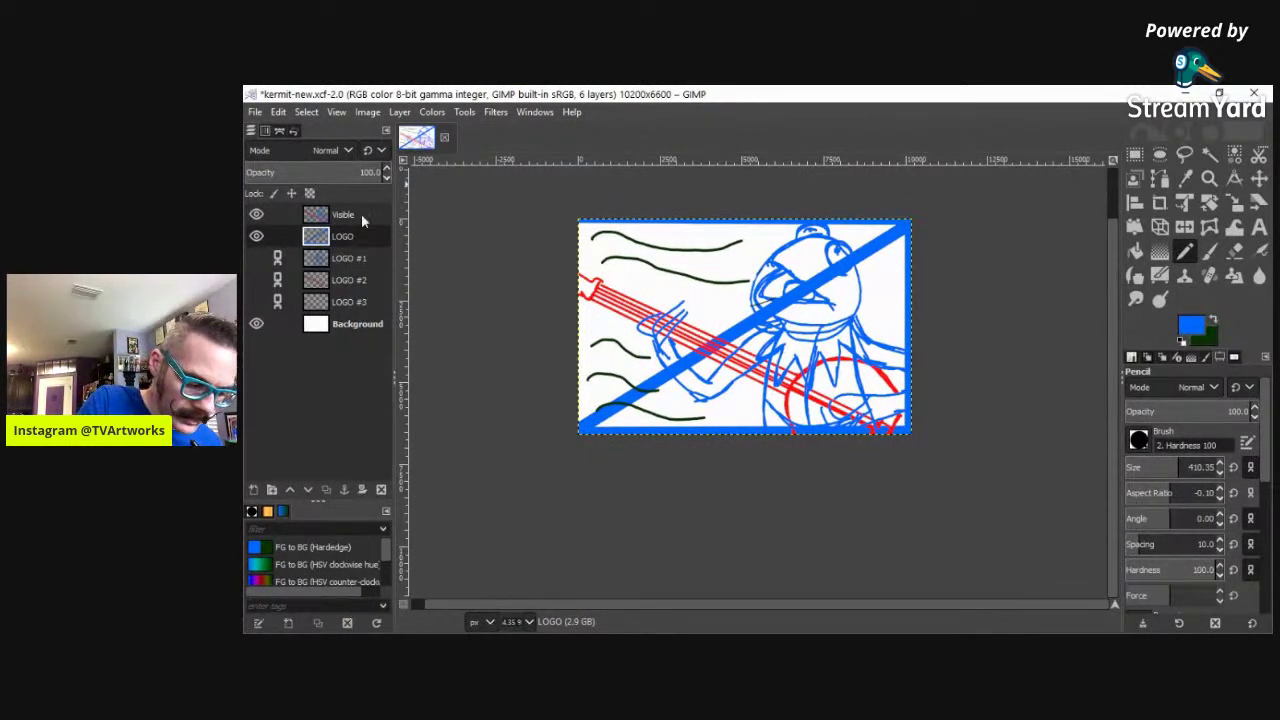
# Step: Delete the LOGO layer holding the faulty border lines and add a fresh transparent 10200 × 6600 px LOGO layer in its place
pyautogui.click(381, 490)
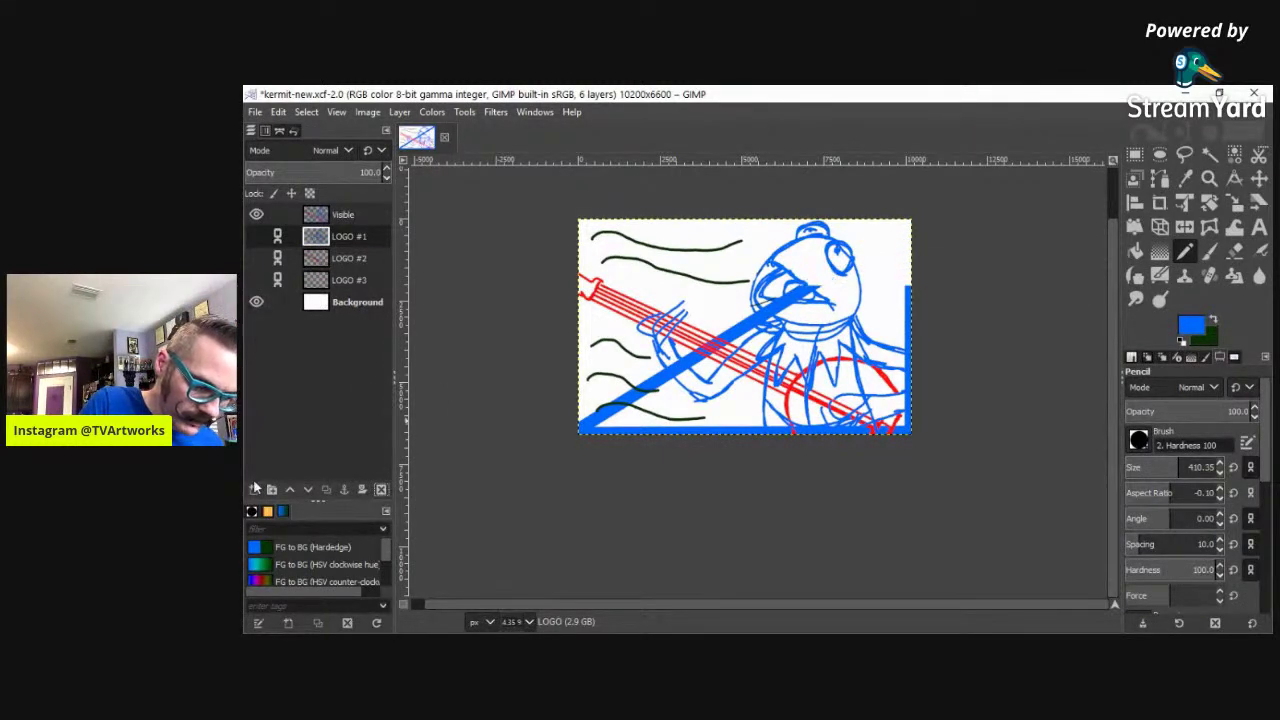
pyautogui.hotkey('shift', 'ctrl', 'n')
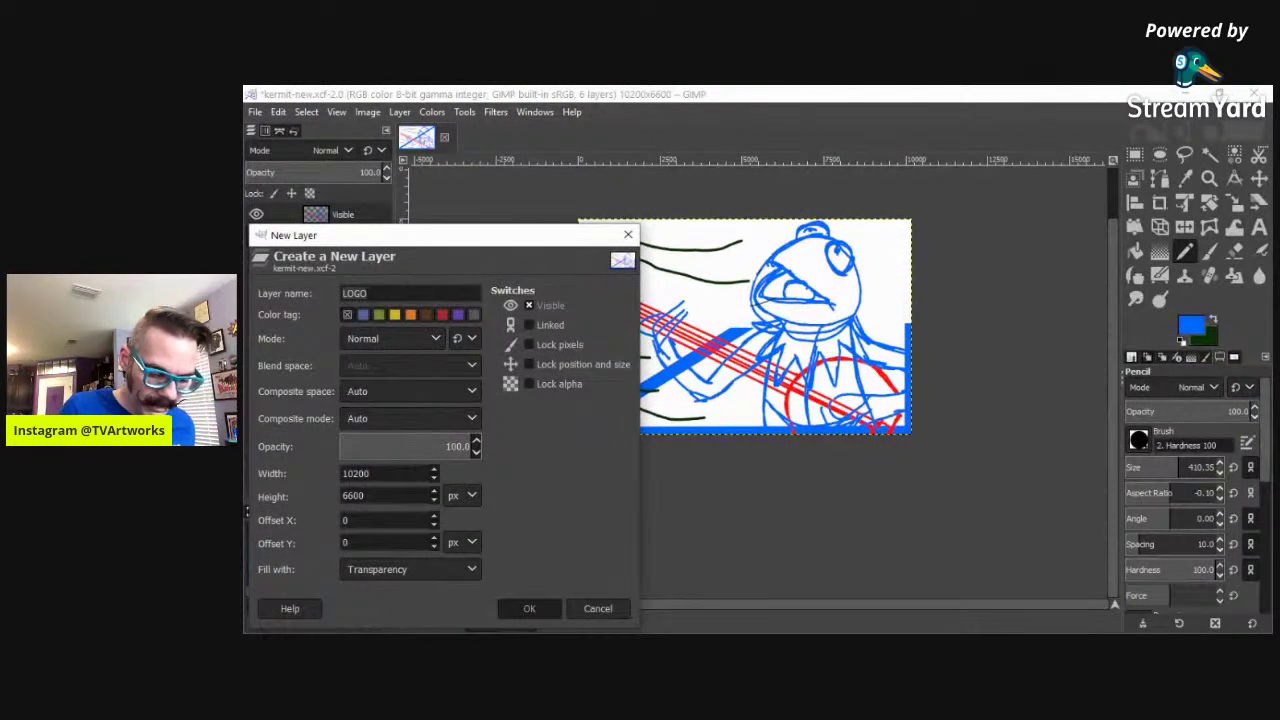
pyautogui.click(529, 608)
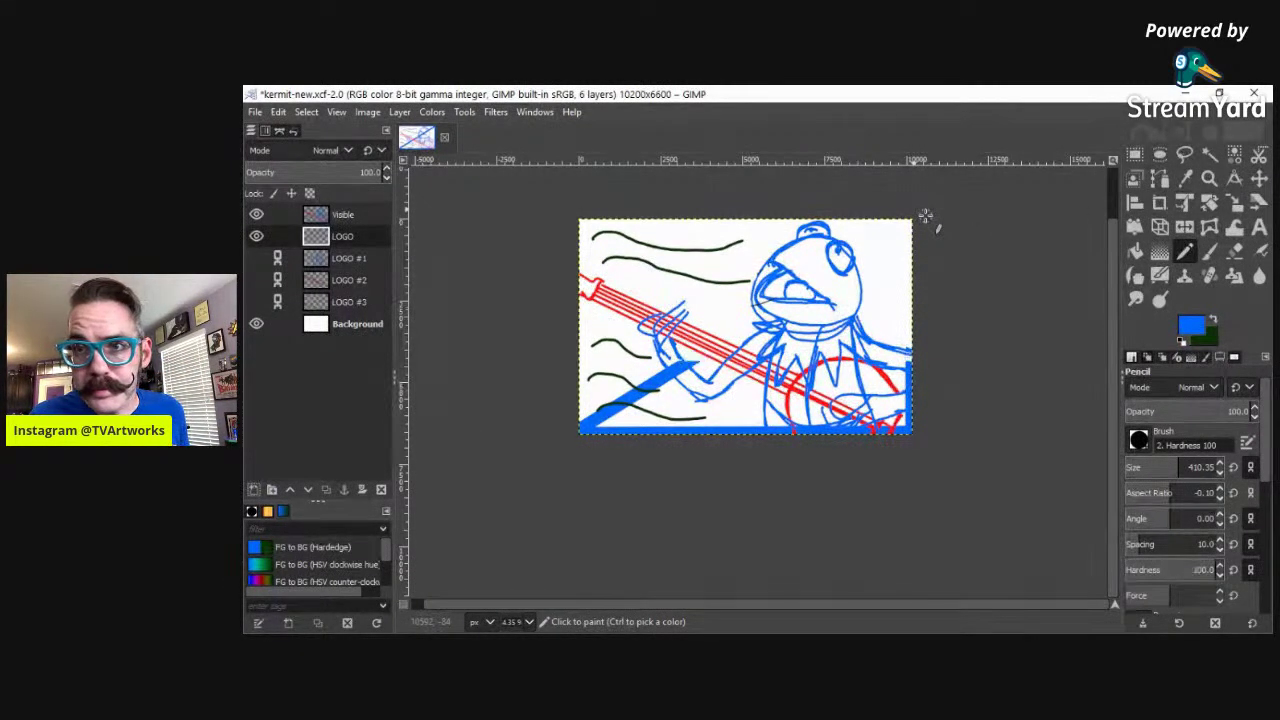
pyautogui.hotkey('ctrl', 'z')
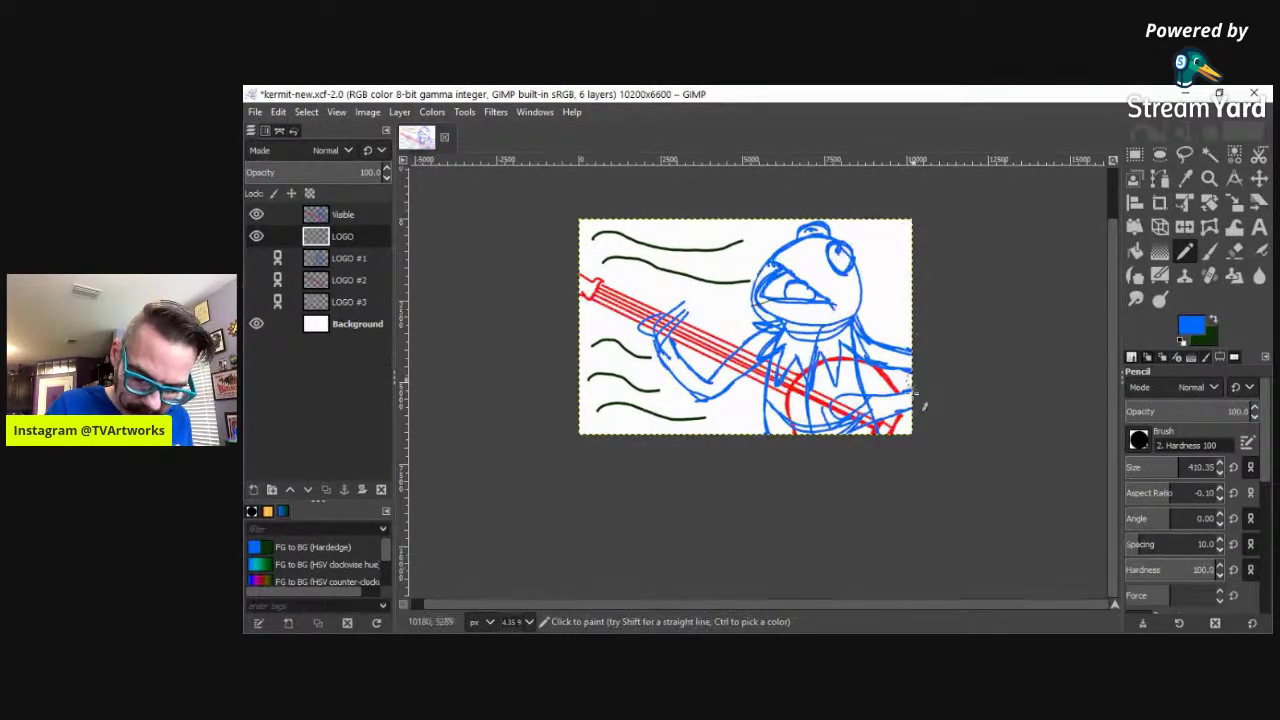
# Step: Draw a blue border on the LOGO layer with straight Pencil lines along the canvas's right, bottom, top and left edges
pyautogui.keyDown('shift'); pyautogui.click(910, 446); pyautogui.keyUp('shift')
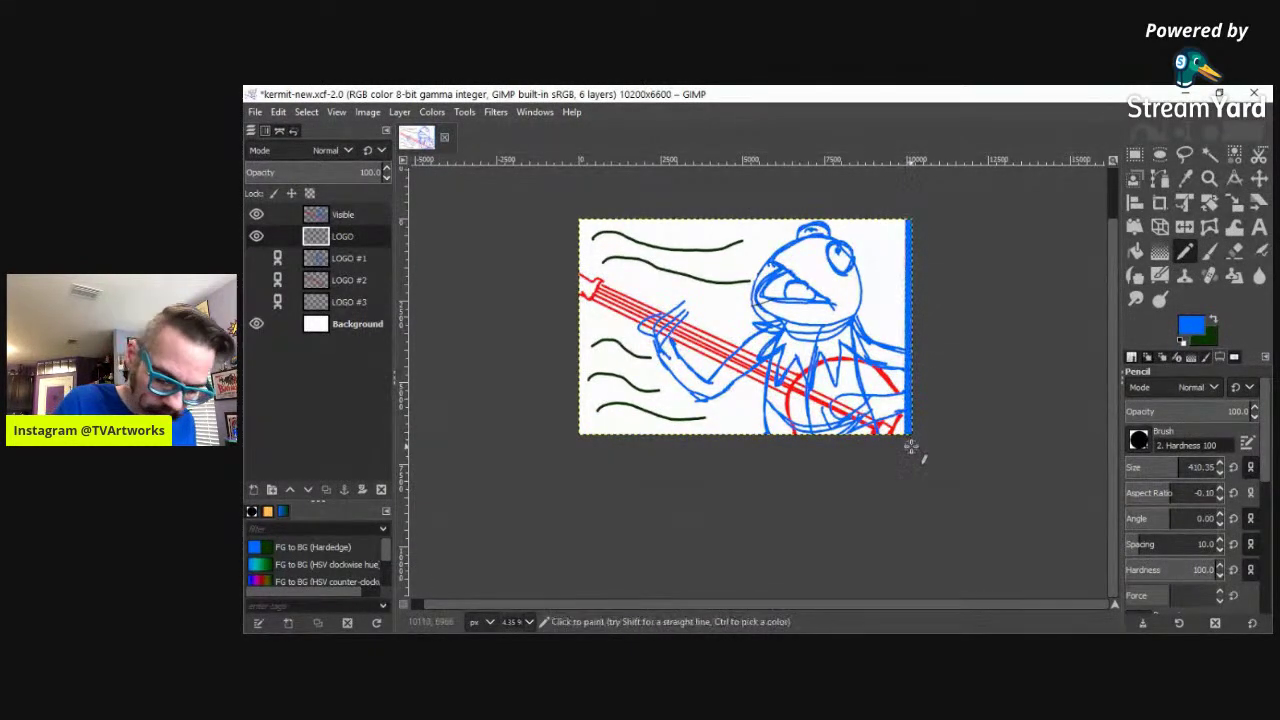
pyautogui.click(570, 430)
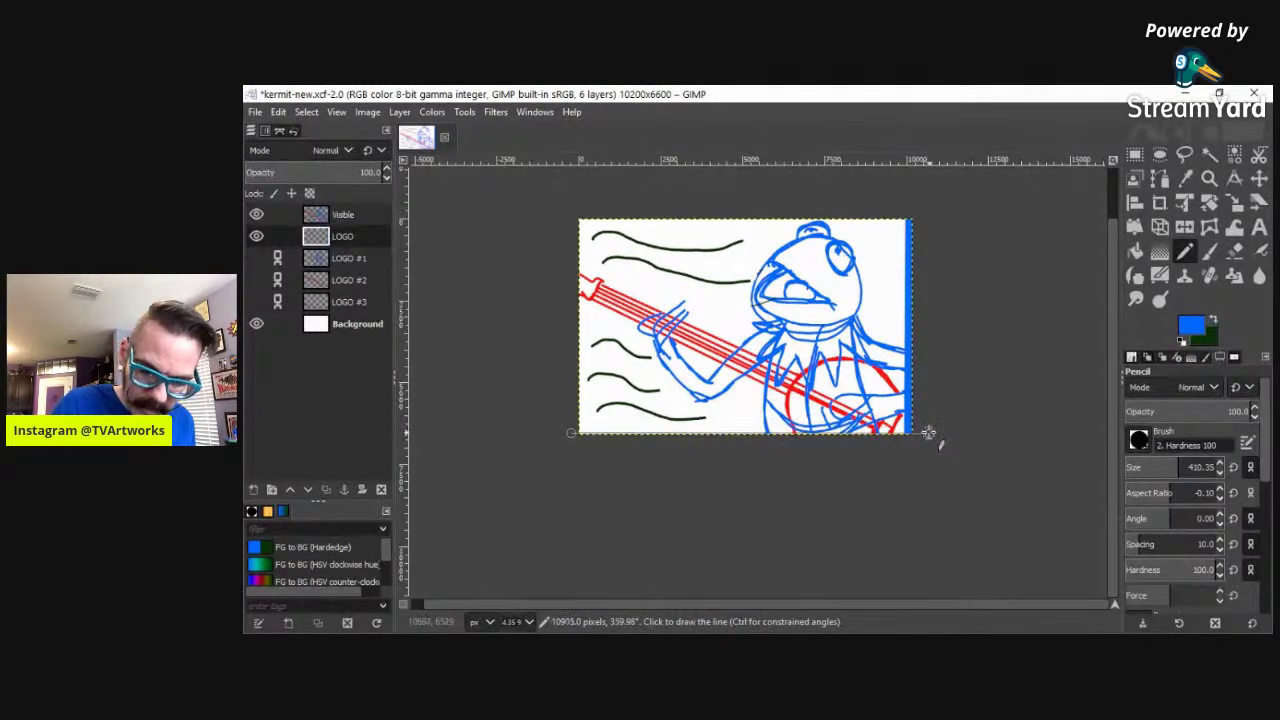
pyautogui.keyDown('shift'); pyautogui.click(929, 433); pyautogui.keyUp('shift')
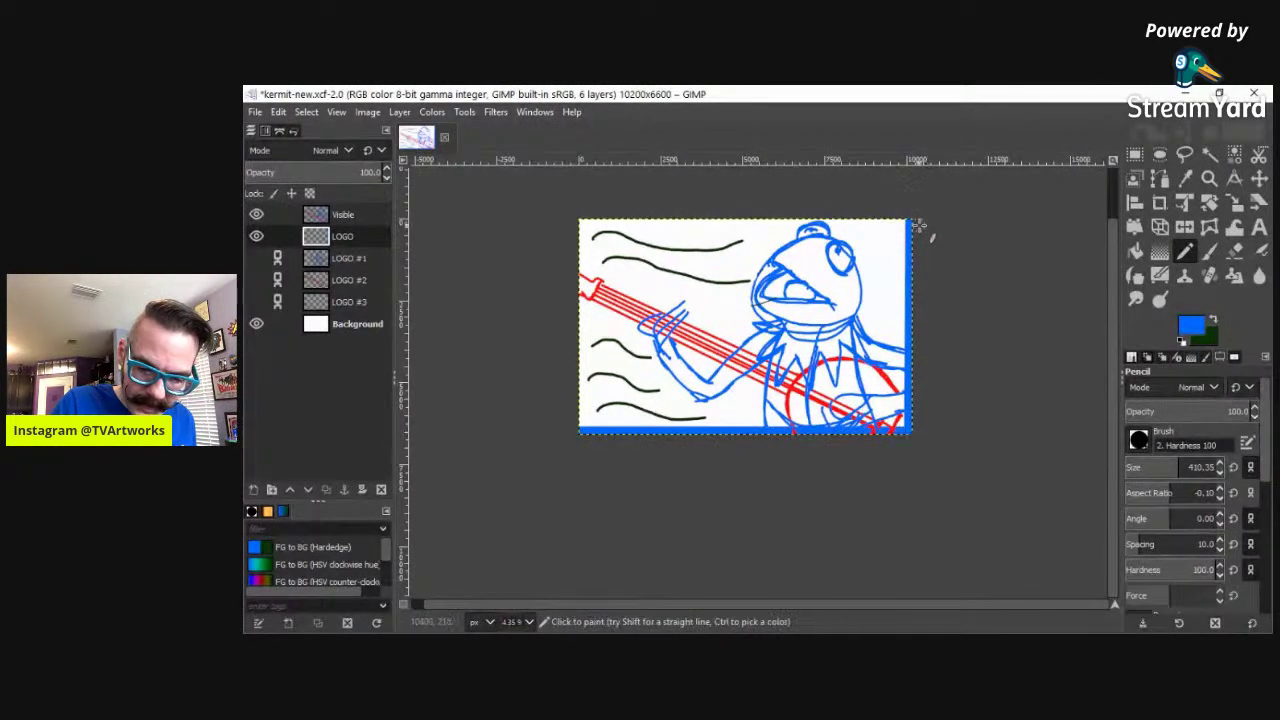
pyautogui.click(922, 219)
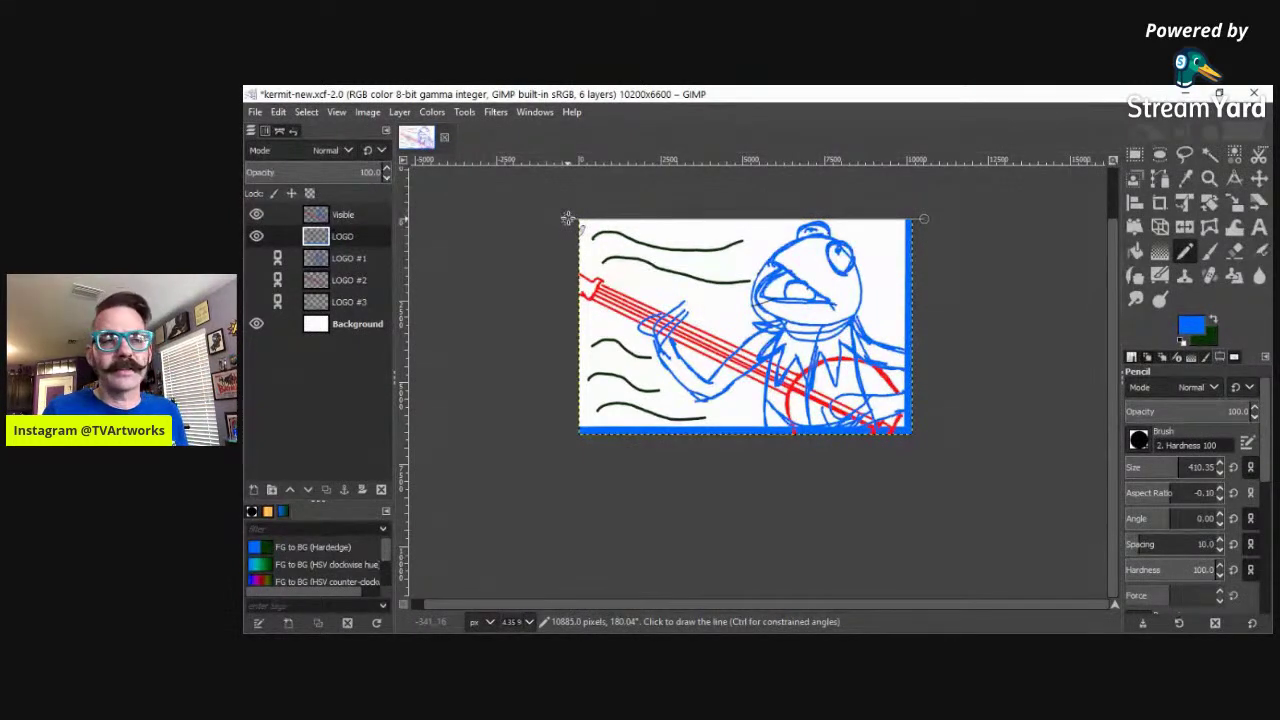
pyautogui.keyDown('shift'); pyautogui.click(567, 218); pyautogui.keyUp('shift')
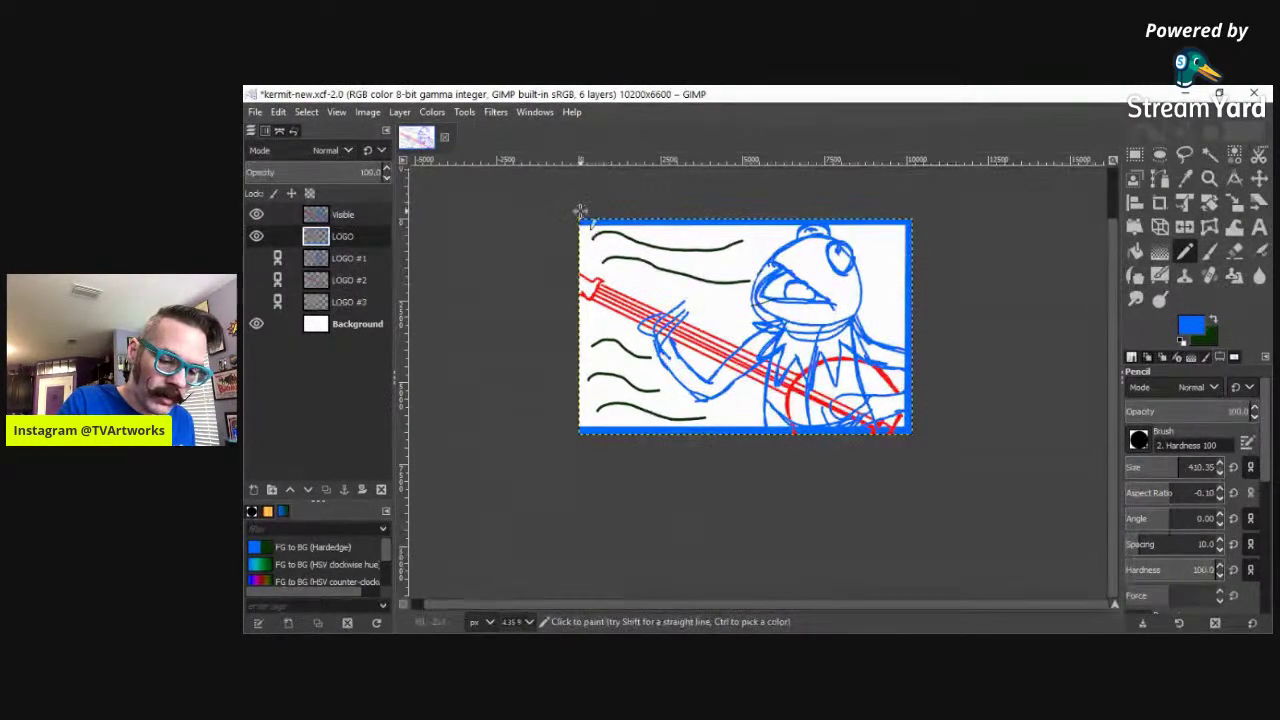
pyautogui.keyDown('shift'); pyautogui.click(580, 451); pyautogui.keyUp('shift')
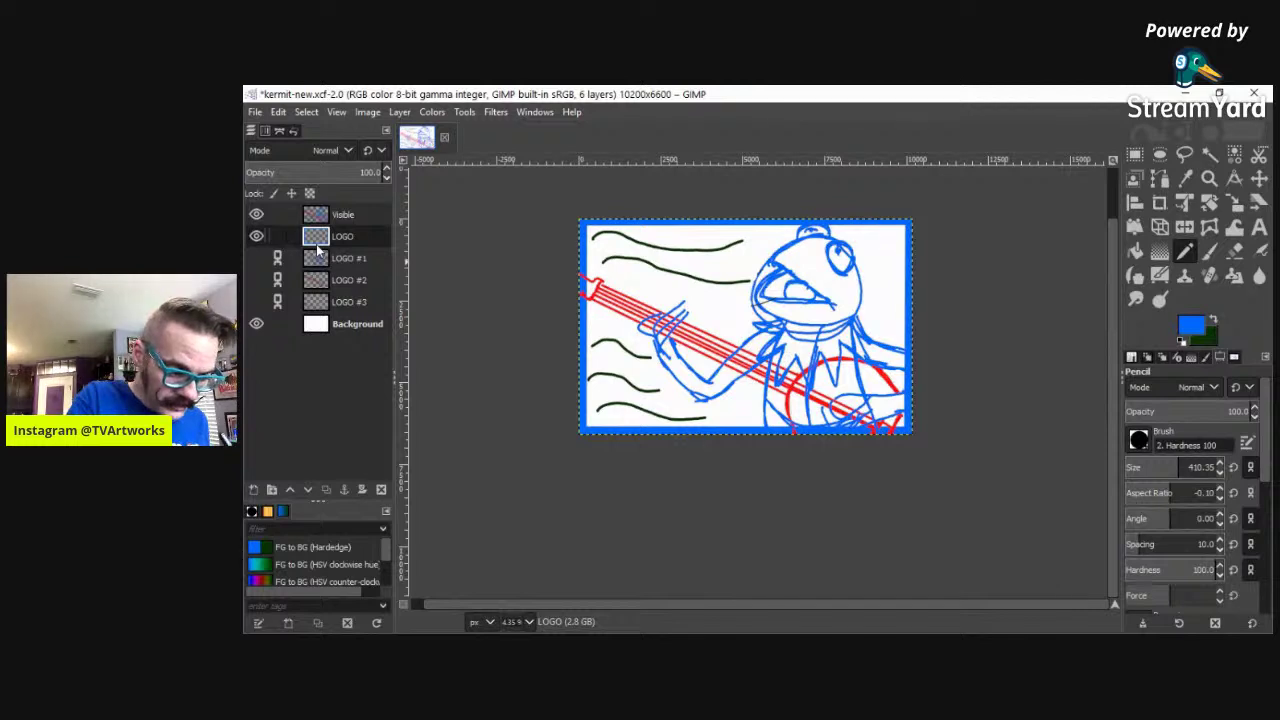
# Step: Move the Visible sketch layer slightly to the right within the blue border
pyautogui.click(257, 215)
pyautogui.click(257, 214)
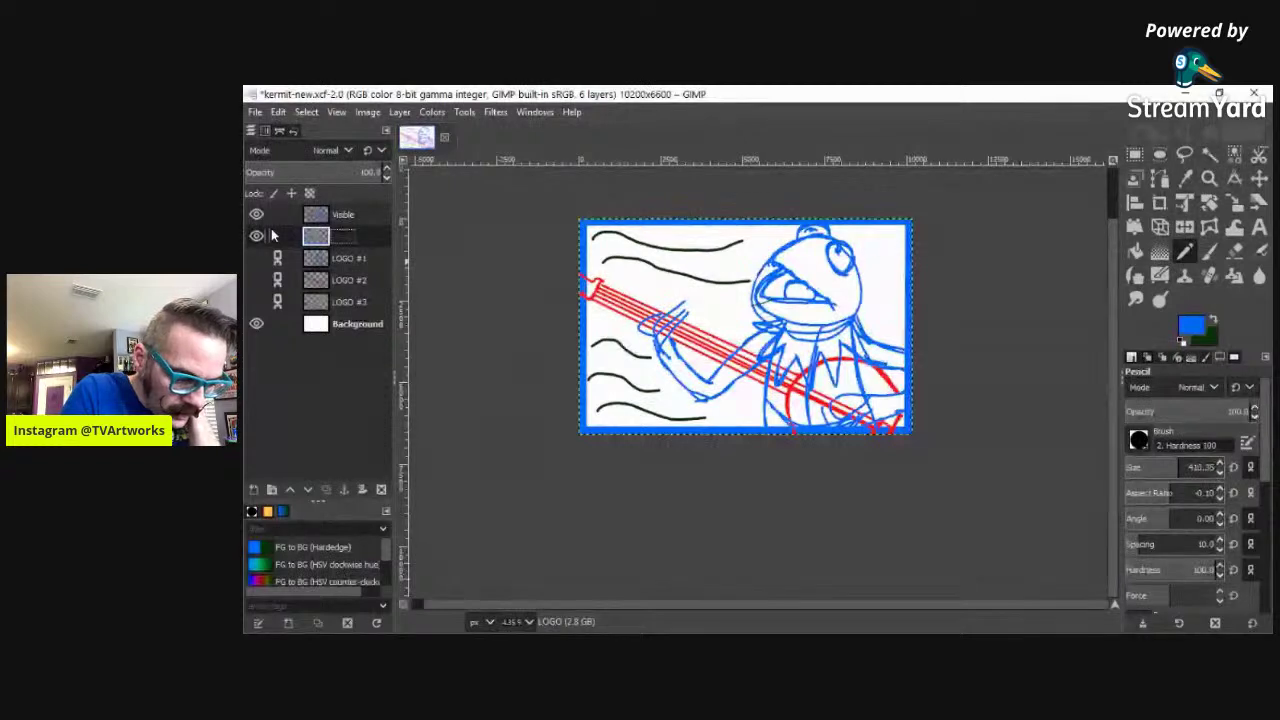
pyautogui.click(350, 218)
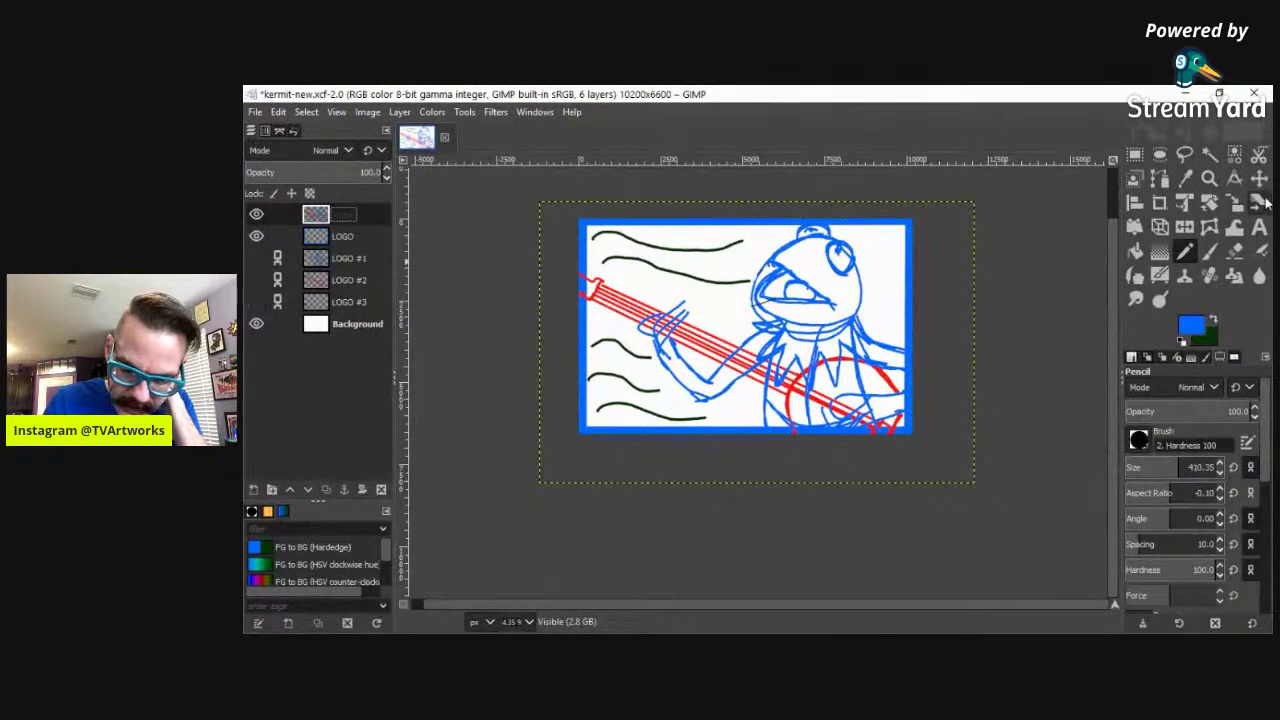
pyautogui.press('m')
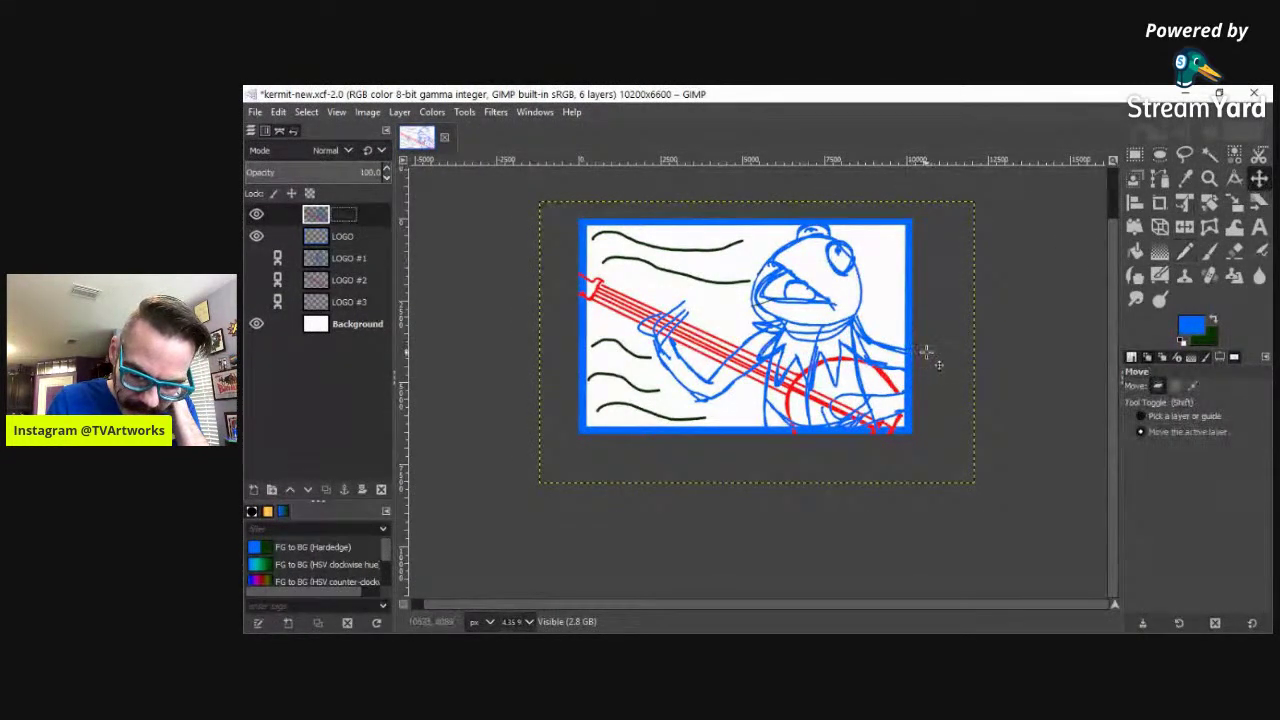
pyautogui.moveTo(935, 349); pyautogui.dragTo(929, 348)
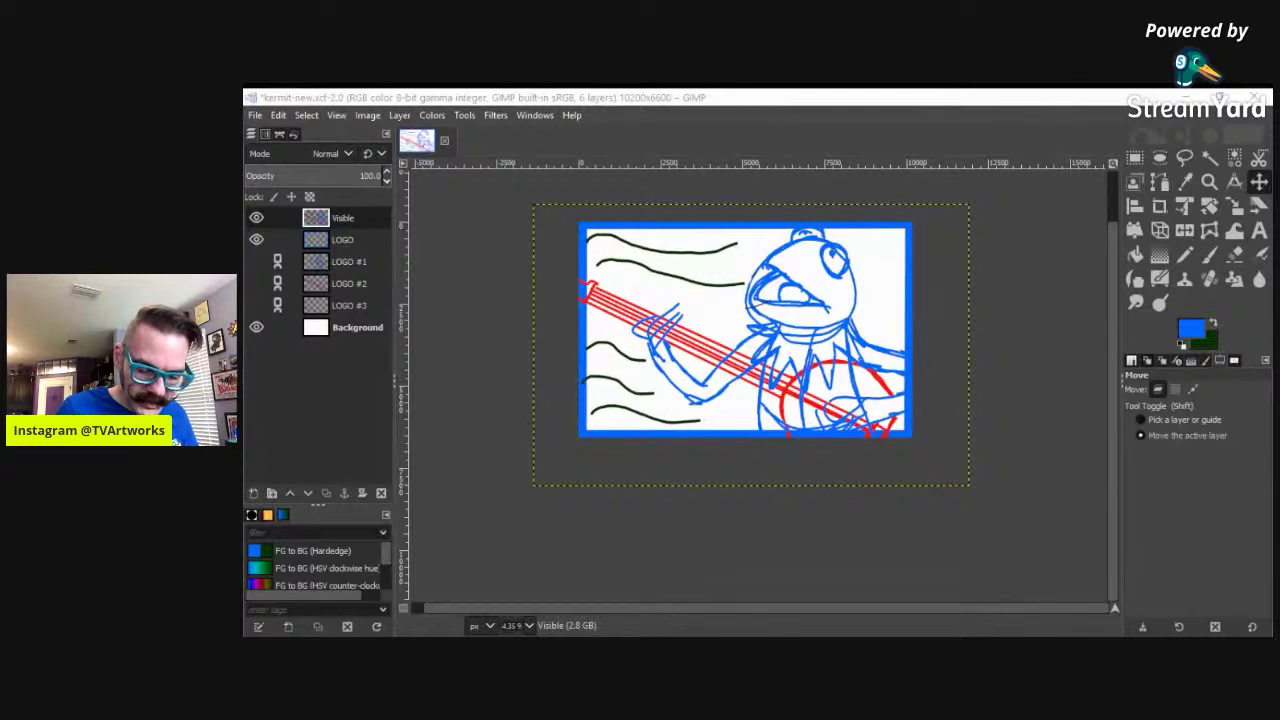
pyautogui.click(921, 437)
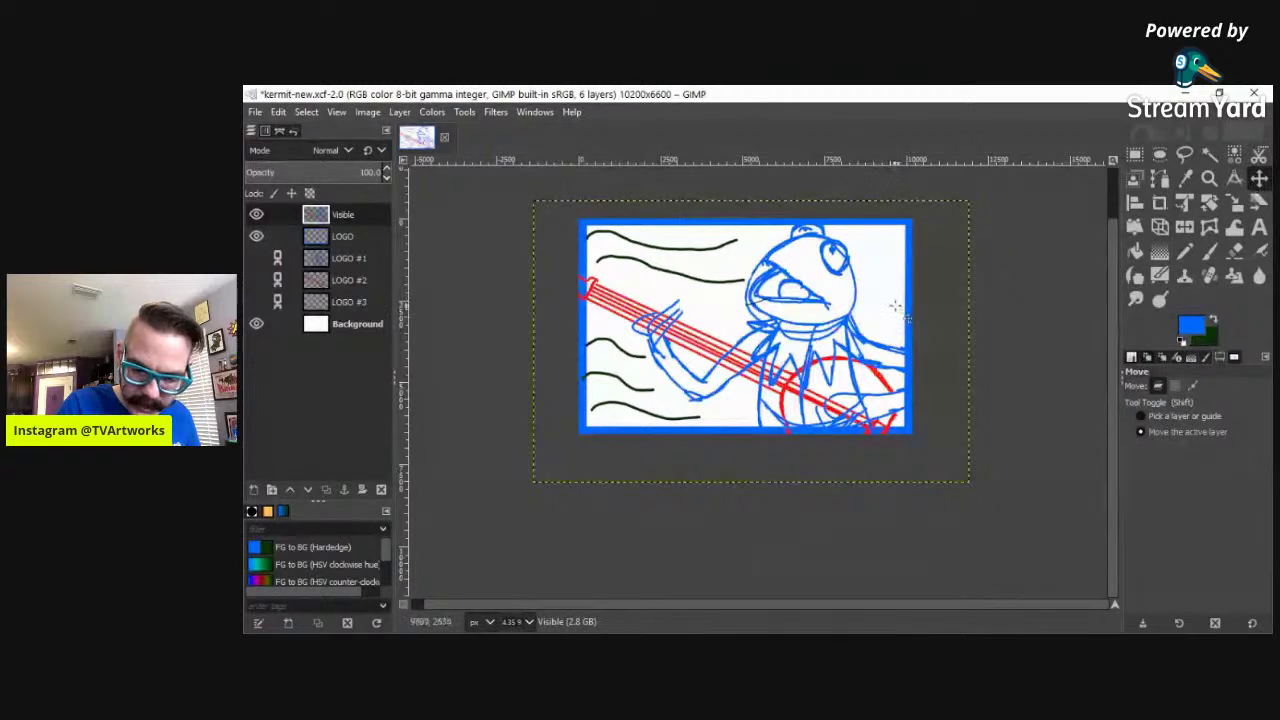
pyautogui.moveTo(904, 311); pyautogui.dragTo(918, 309)
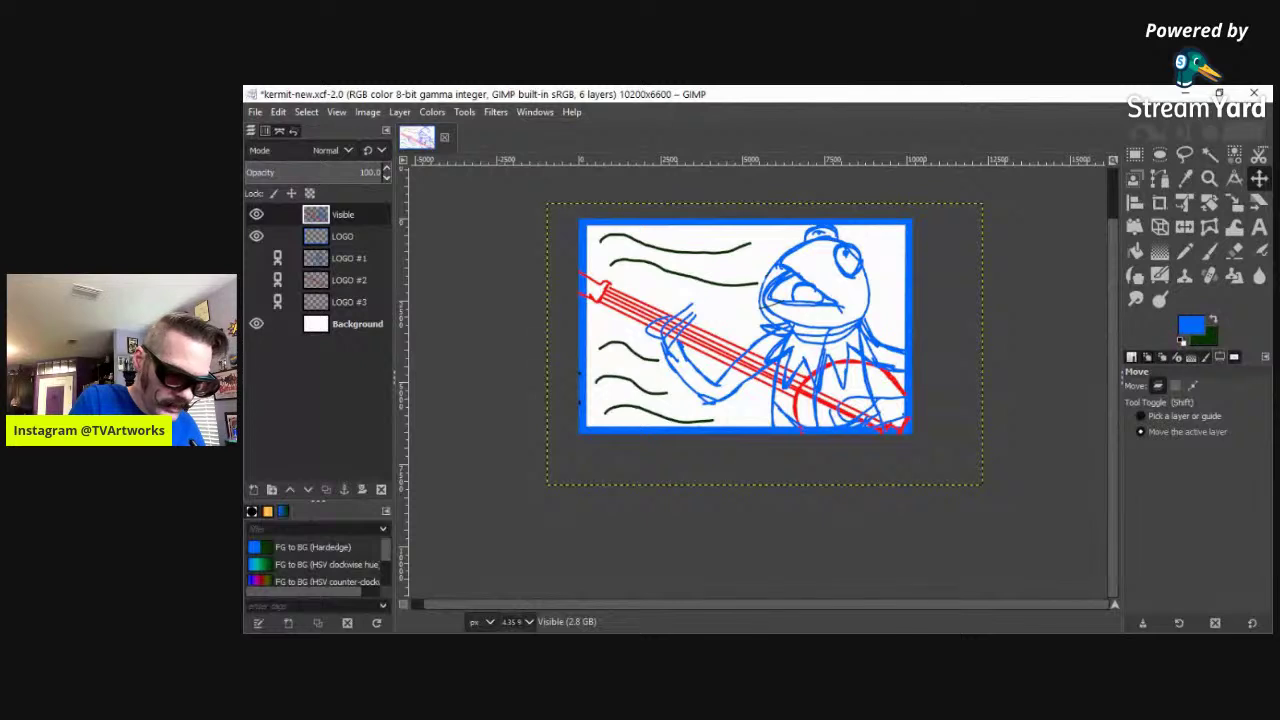
# Step: Add another transparent 10200 × 6600 px layer between the border layer and LOGO #1
pyautogui.click(344, 258)
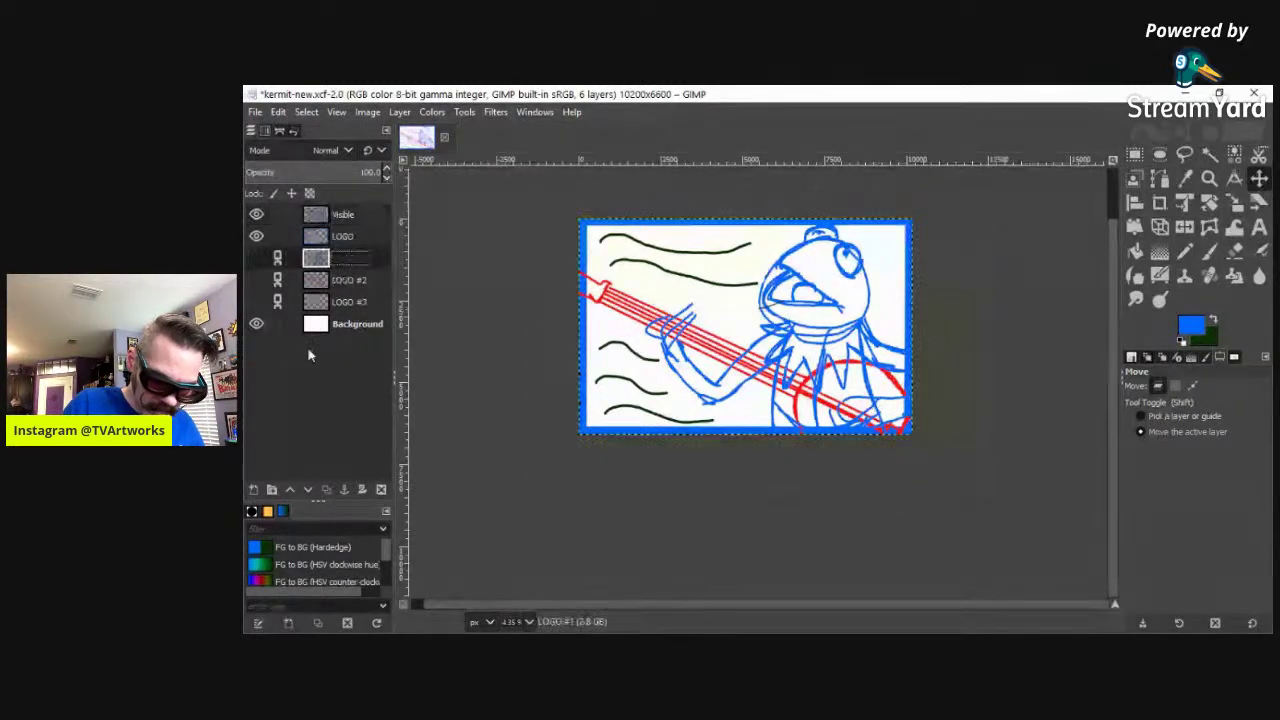
pyautogui.click(253, 489)
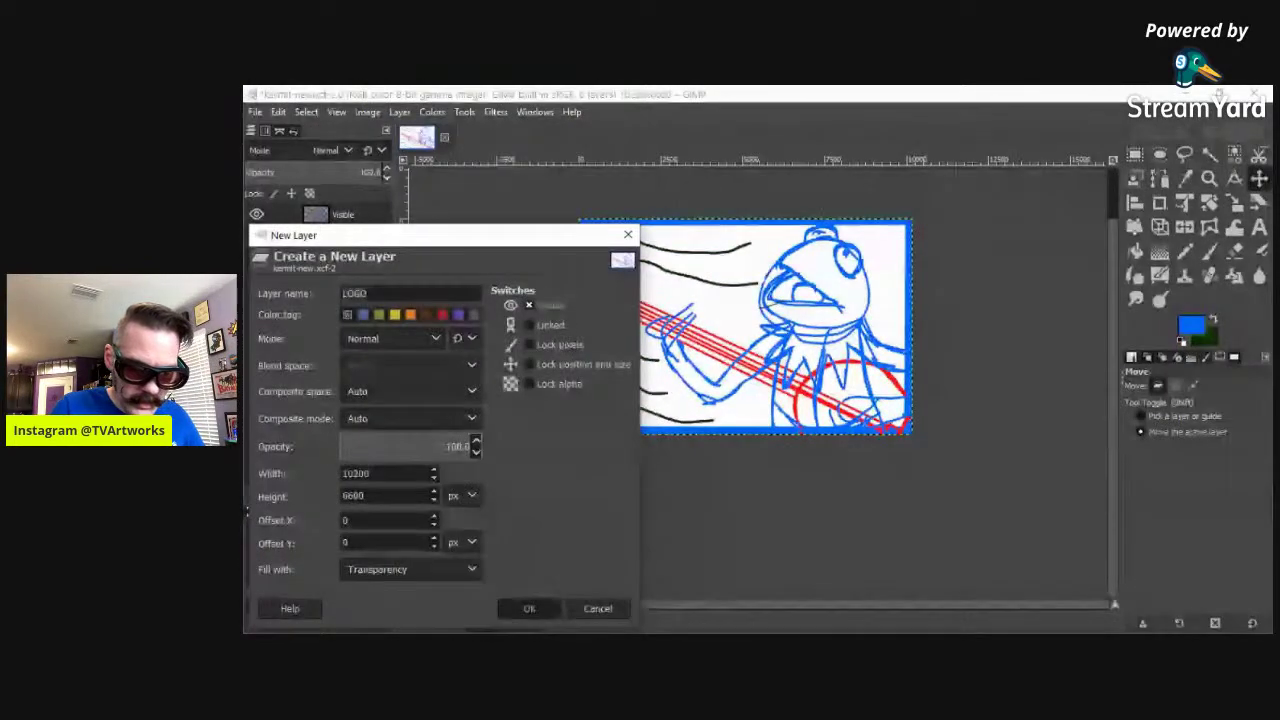
pyautogui.click(555, 607)
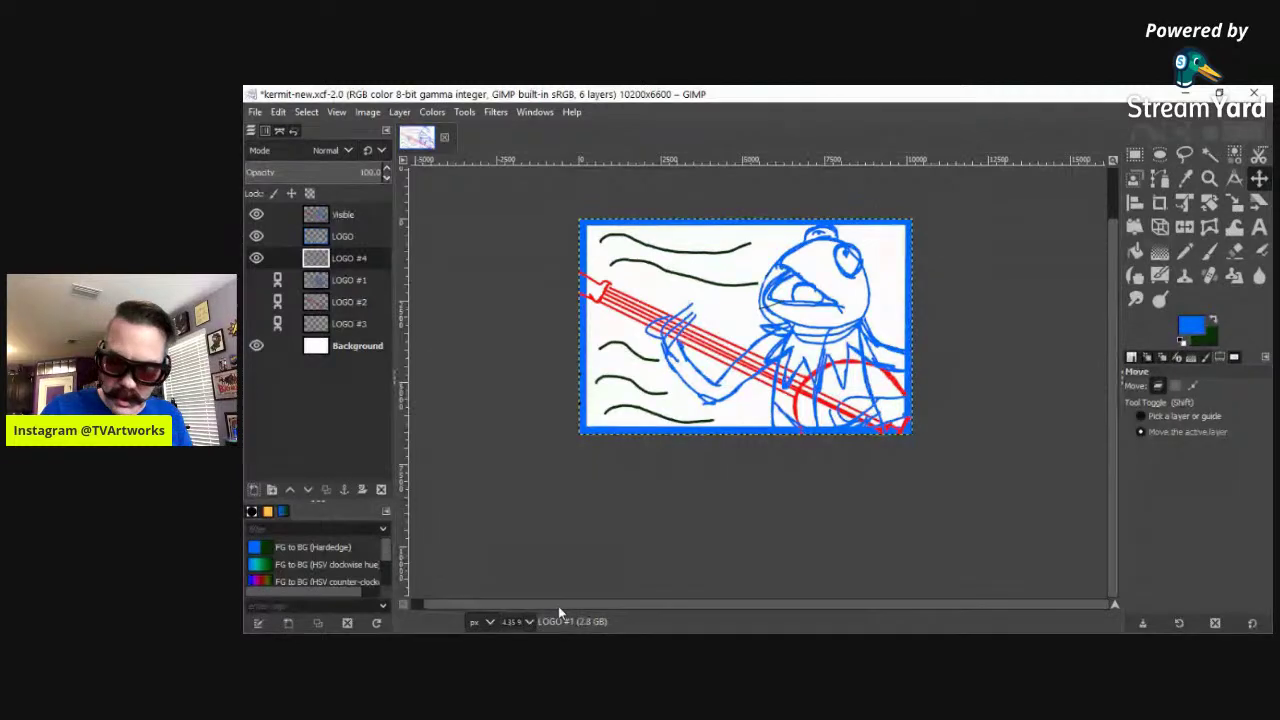
# Step: Swap the foreground and background colours and set the foreground colour to bright yellow
pyautogui.click(1214, 321)
pyautogui.click(1192, 326)
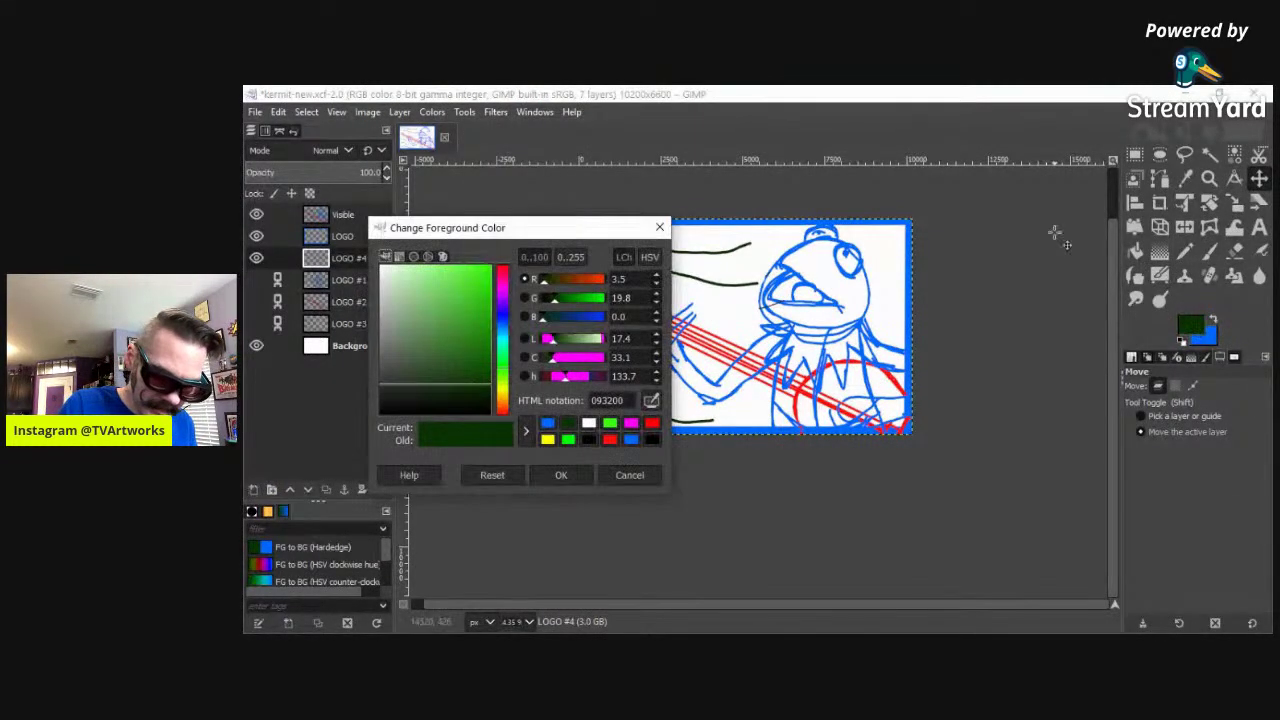
pyautogui.click(547, 439)
pyautogui.click(561, 475)
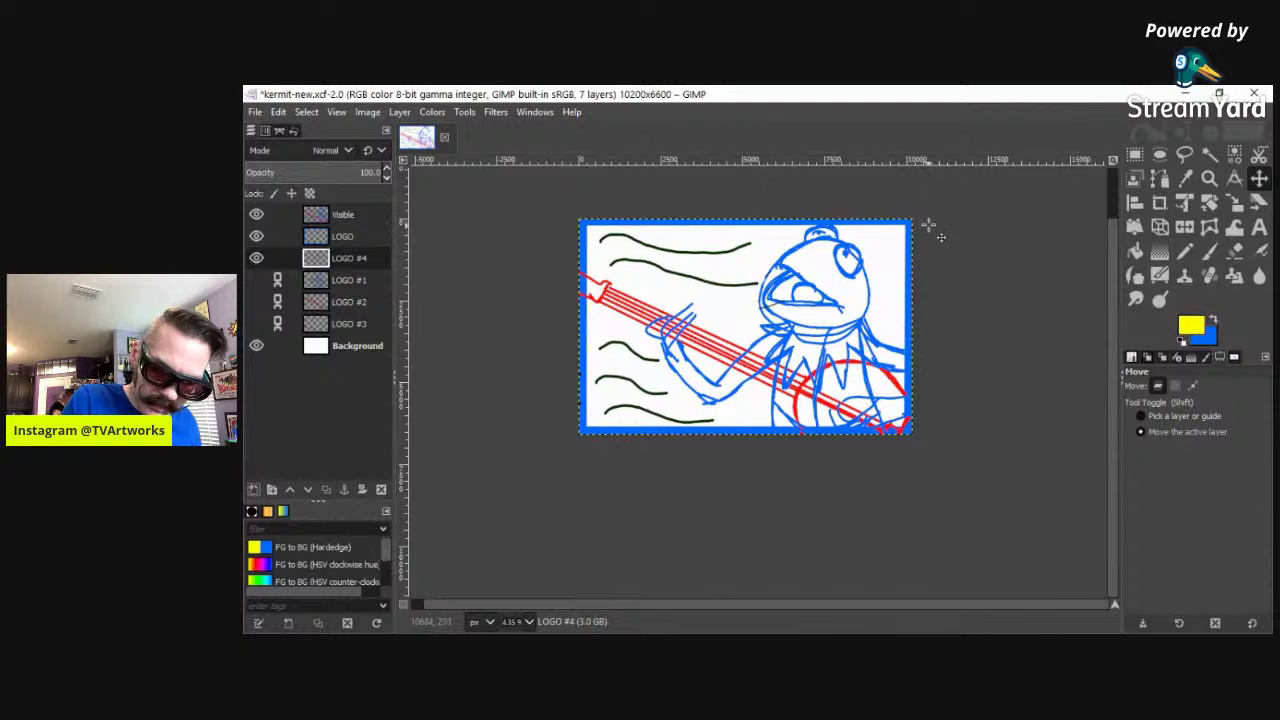
pyautogui.moveTo(931, 224); pyautogui.dragTo(867, 237)
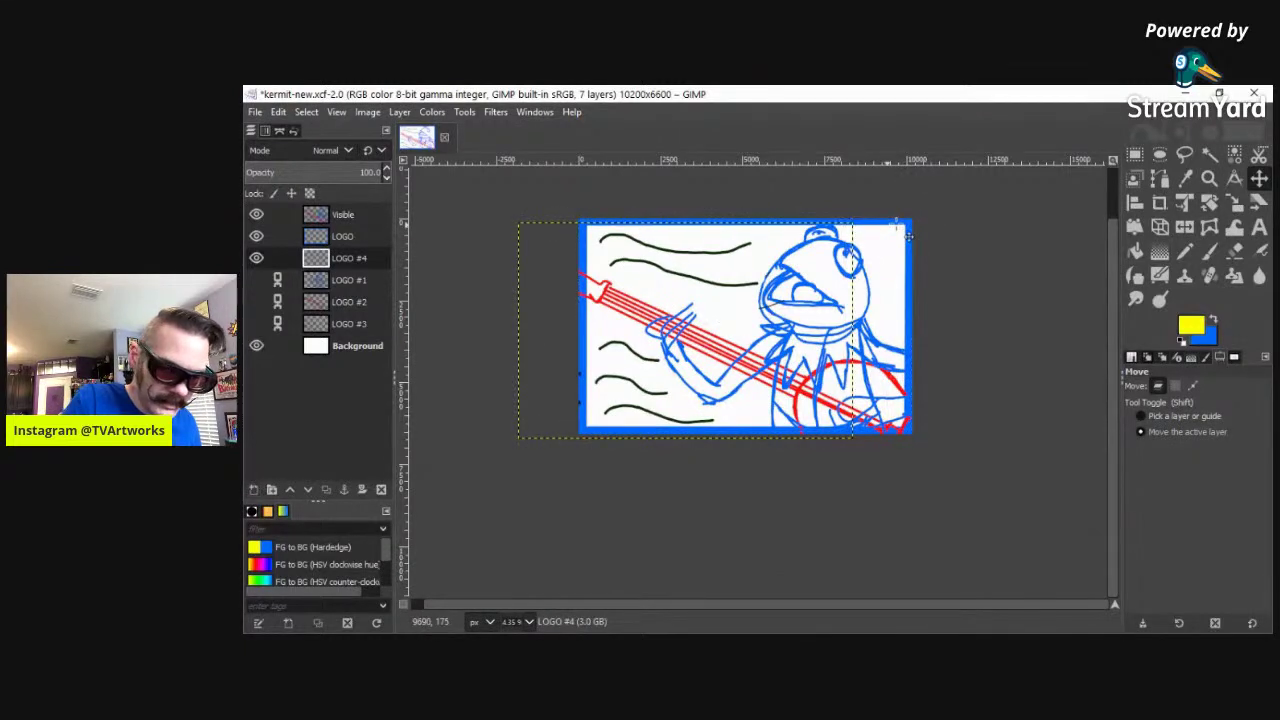
pyautogui.click(279, 111)
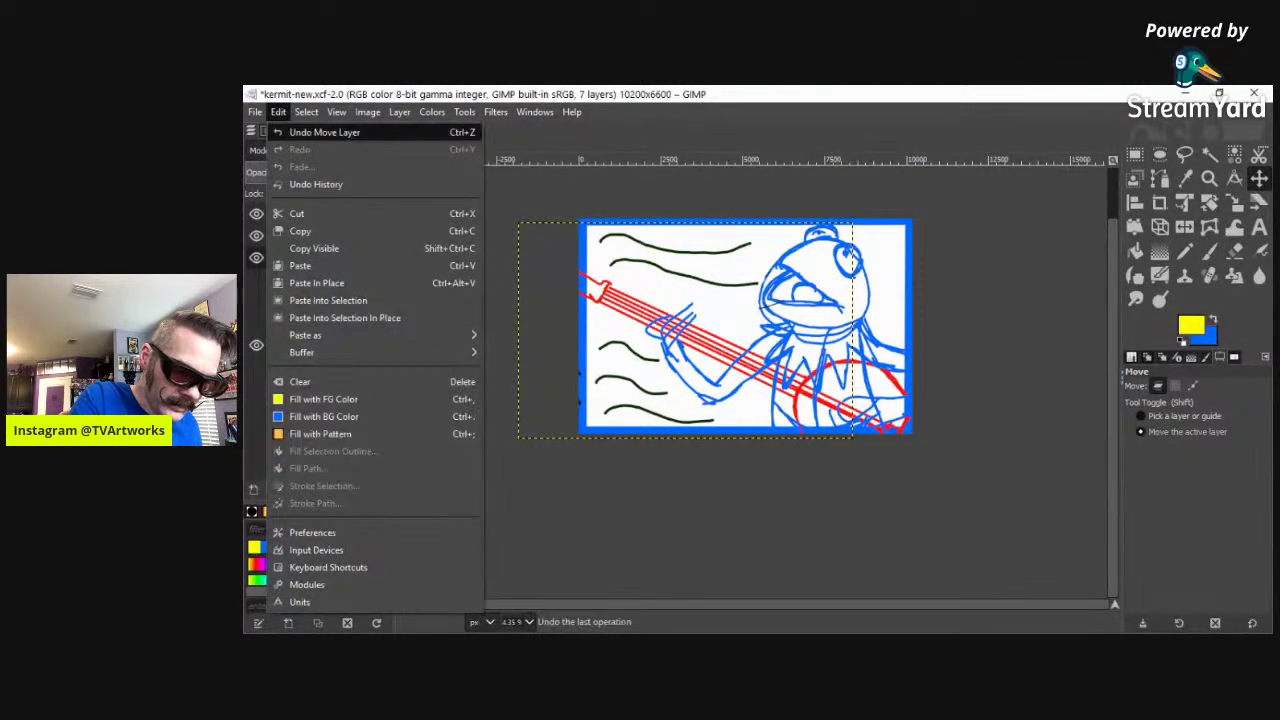
pyautogui.click(291, 132)
# Step: Paint wide yellow wavy bands across the canvas on the LOGO #4 layer with the Pencil at size 410.35
pyautogui.press('n')
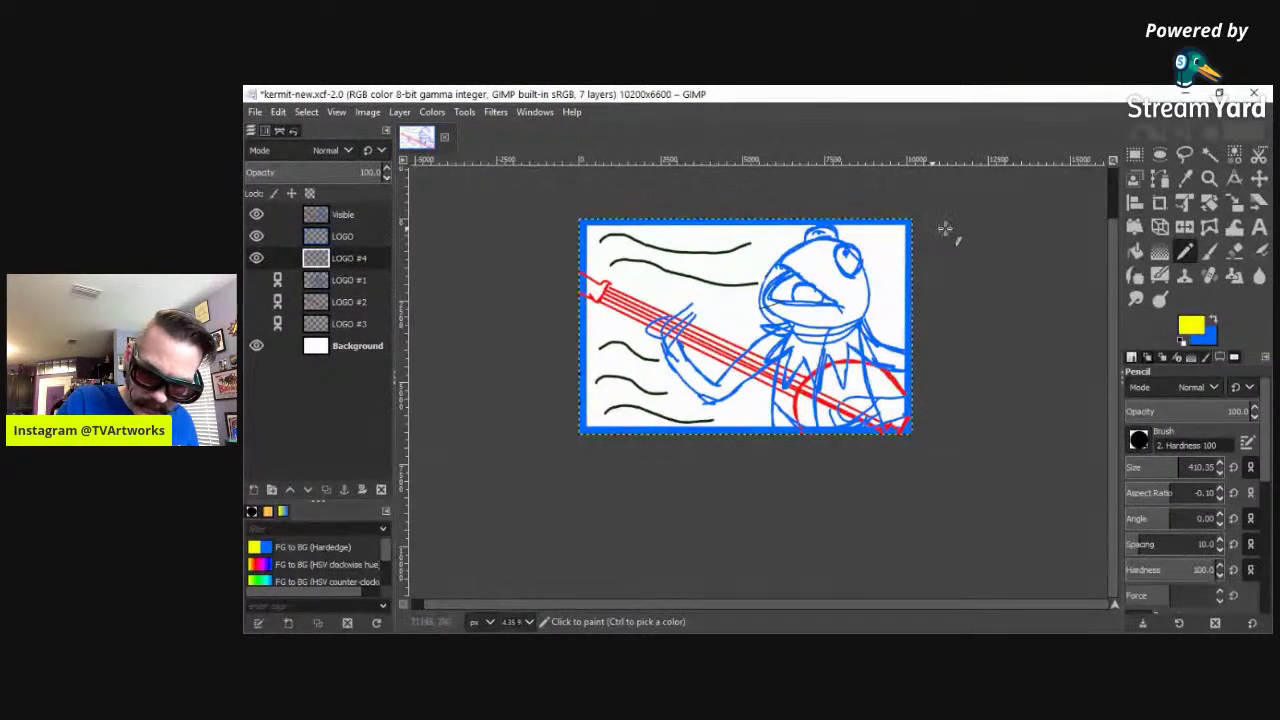
pyautogui.moveTo(905, 228); pyautogui.dragTo(840, 255)
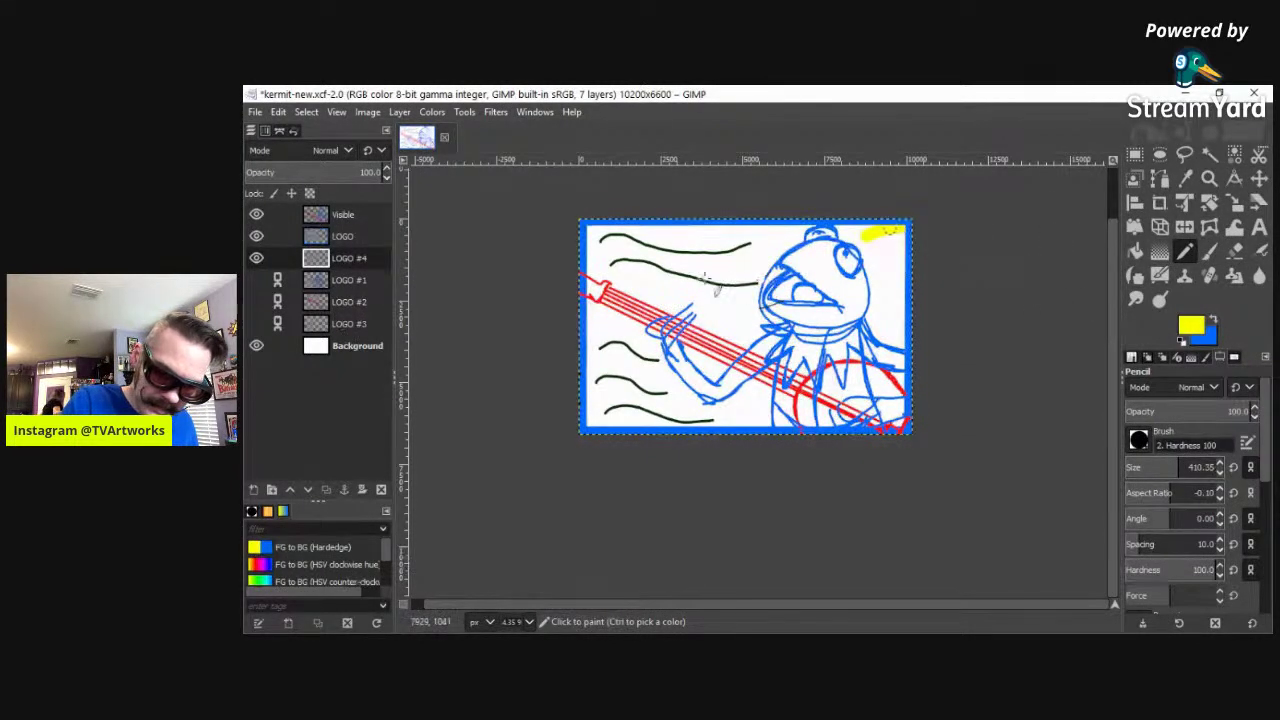
pyautogui.moveTo(850, 245)
pyautogui.mouseDown()
pyautogui.moveTo(645, 252)
pyautogui.moveTo(590, 238)
pyautogui.mouseUp()
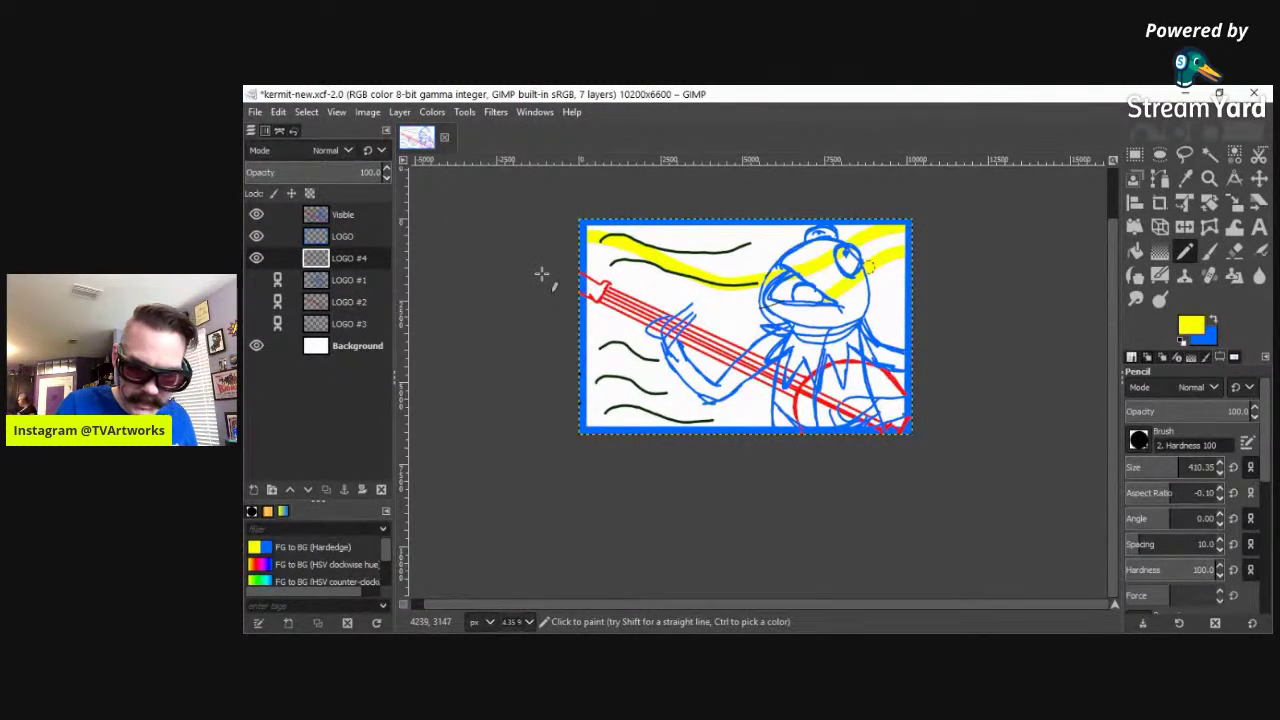
pyautogui.moveTo(540, 275)
pyautogui.mouseDown()
pyautogui.moveTo(937, 320)
pyautogui.moveTo(928, 286)
pyautogui.mouseUp()
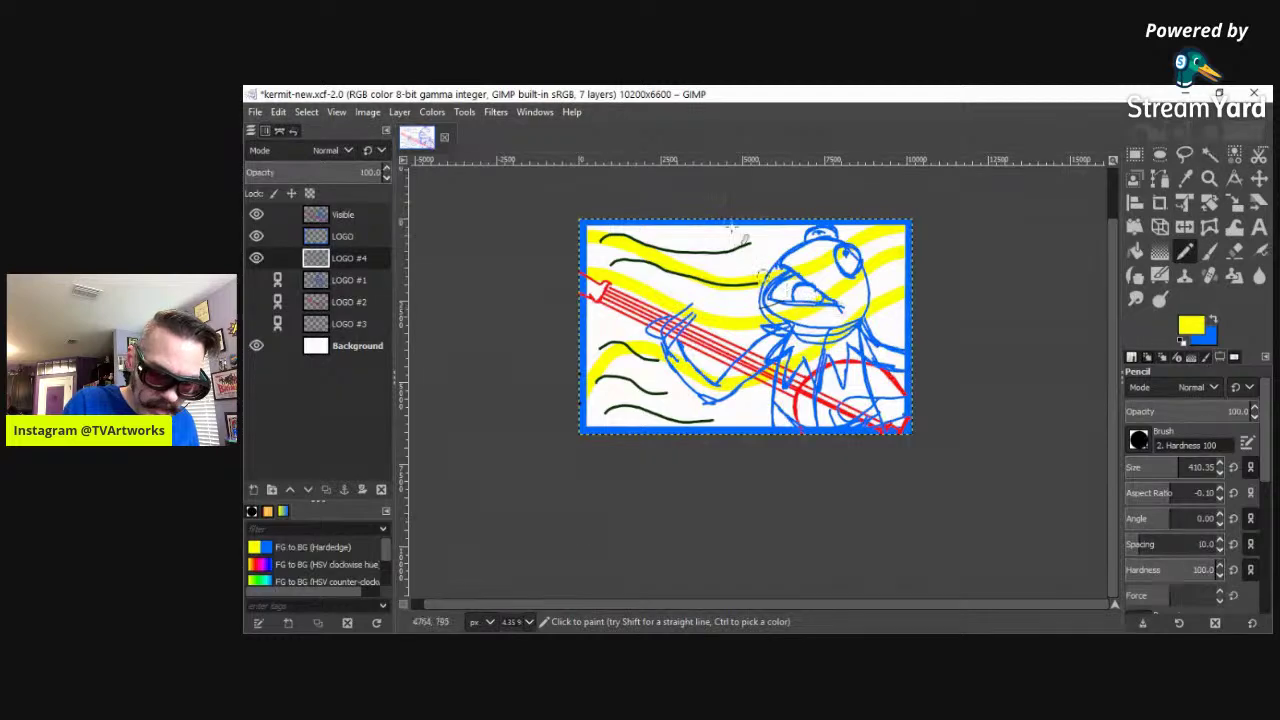
# Step: Undo the unwanted yellow strokes and repaint curling bands across the lower part of the composition
pyautogui.click(280, 111)
pyautogui.click(292, 130)
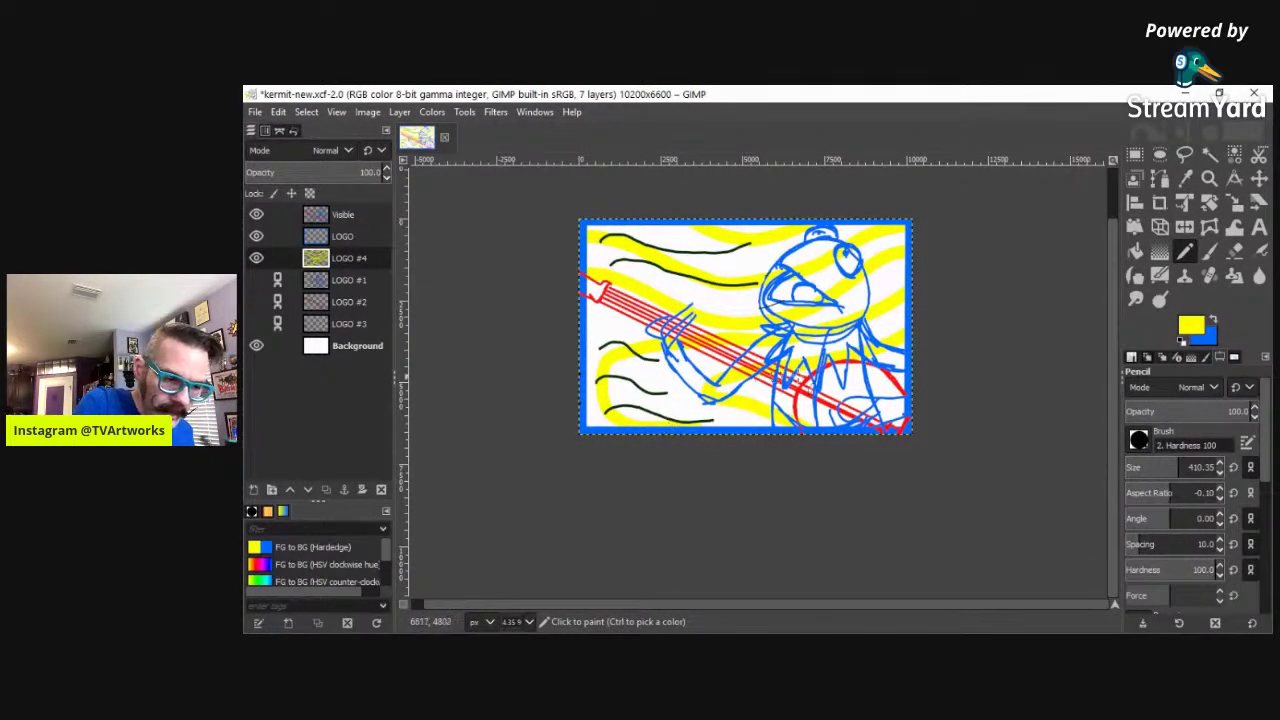
pyautogui.click(283, 112)
pyautogui.click(303, 141)
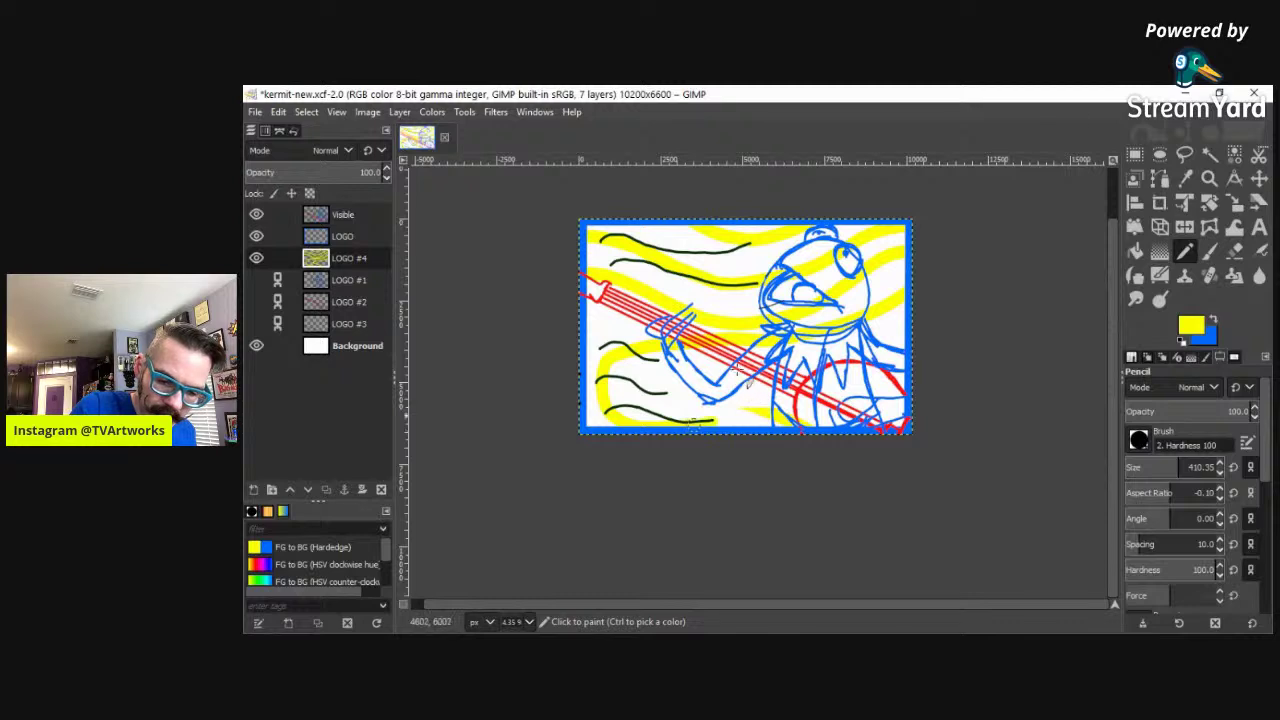
pyautogui.moveTo(808, 440); pyautogui.dragTo(766, 449)
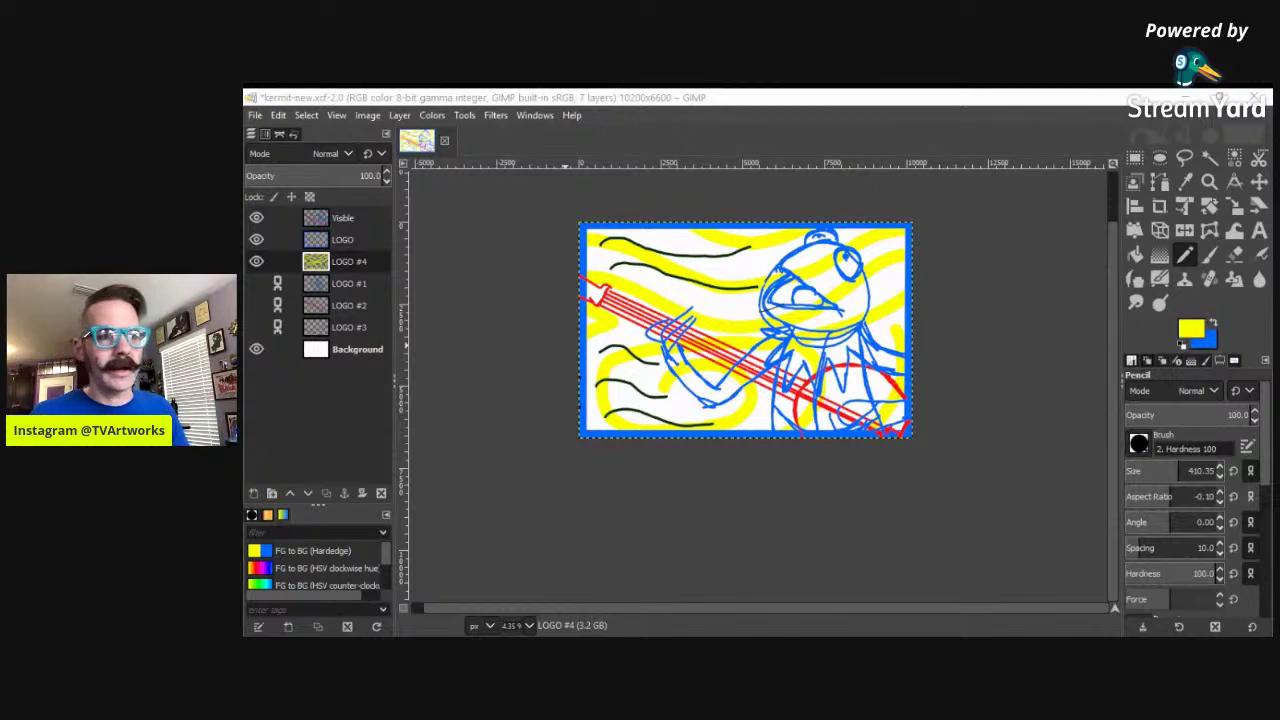
# Step: Sketch thin blue details on Kermit's hands at the banjo neck and body with the Pencil at size 52.61
pyautogui.hotkey('alt', 'Tab')
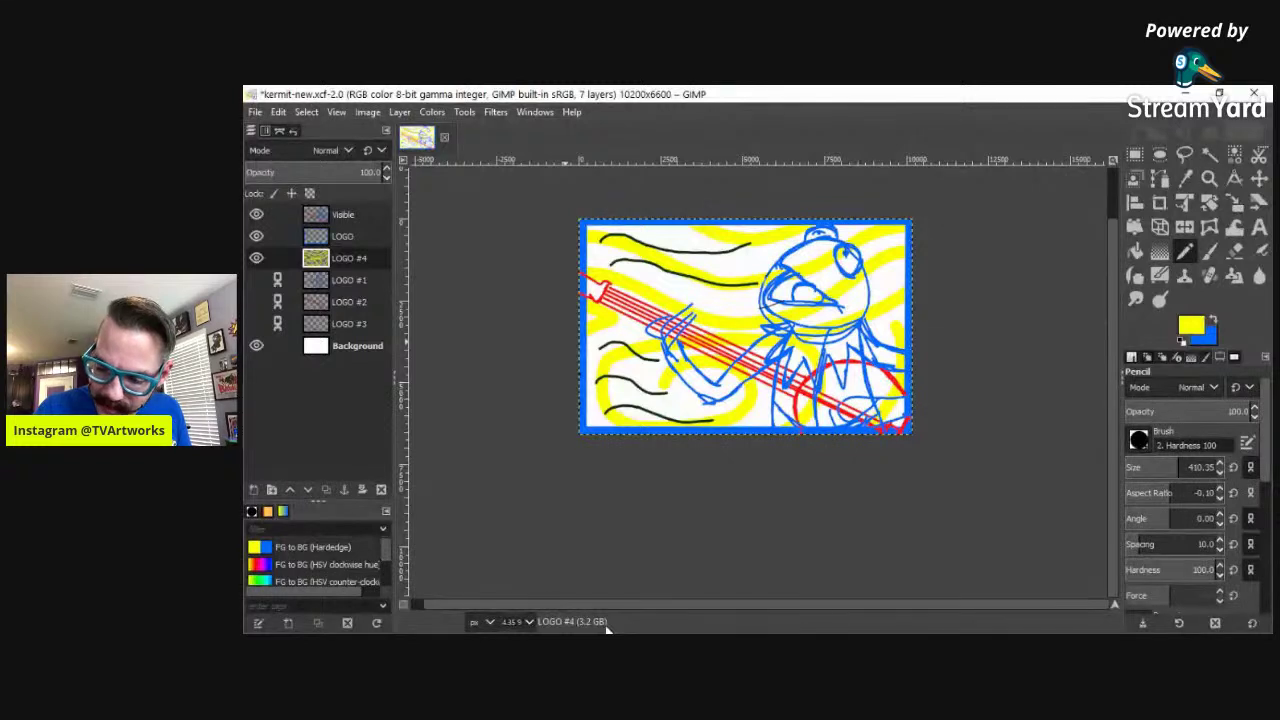
pyautogui.moveTo(1200, 466); pyautogui.dragTo(1170, 450)
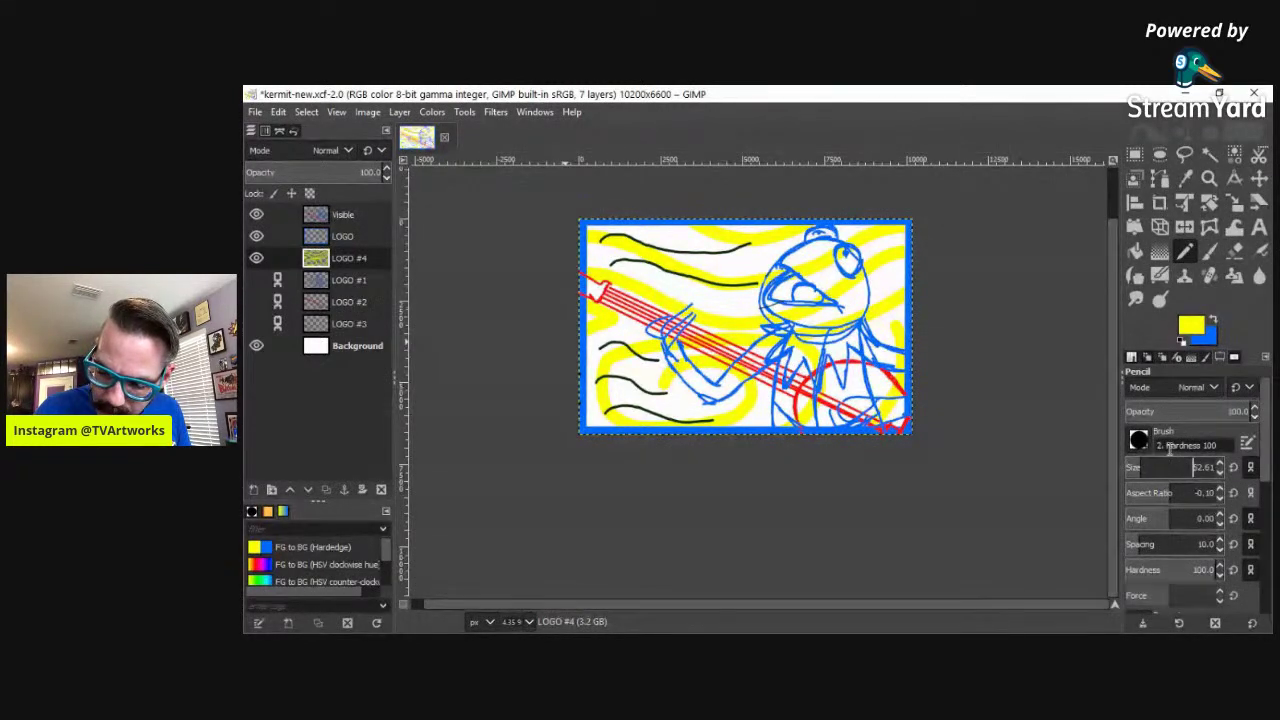
pyautogui.click(1213, 322)
pyautogui.moveTo(698, 322)
pyautogui.mouseDown()
pyautogui.moveTo(708, 334)
pyautogui.moveTo(669, 354)
pyautogui.moveTo(700, 318)
pyautogui.moveTo(668, 330)
pyautogui.moveTo(700, 305)
pyautogui.moveTo(664, 336)
pyautogui.moveTo(686, 302)
pyautogui.moveTo(656, 324)
pyautogui.moveTo(680, 310)
pyautogui.moveTo(670, 325)
pyautogui.moveTo(685, 305)
pyautogui.moveTo(658, 305)
pyautogui.moveTo(682, 305)
pyautogui.mouseUp()
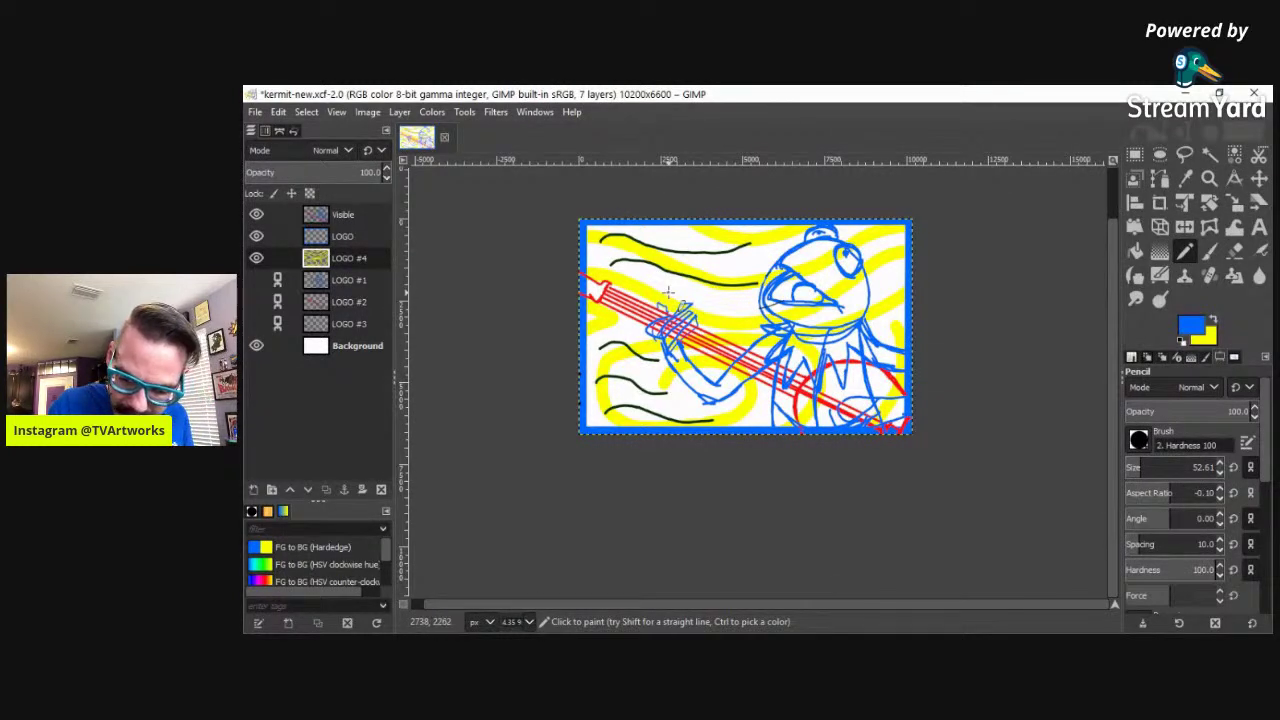
pyautogui.moveTo(875, 414)
pyautogui.mouseDown()
pyautogui.moveTo(877, 401)
pyautogui.moveTo(846, 390)
pyautogui.moveTo(894, 410)
pyautogui.moveTo(866, 410)
pyautogui.moveTo(870, 400)
pyautogui.moveTo(852, 420)
pyautogui.moveTo(831, 409)
pyautogui.mouseUp()
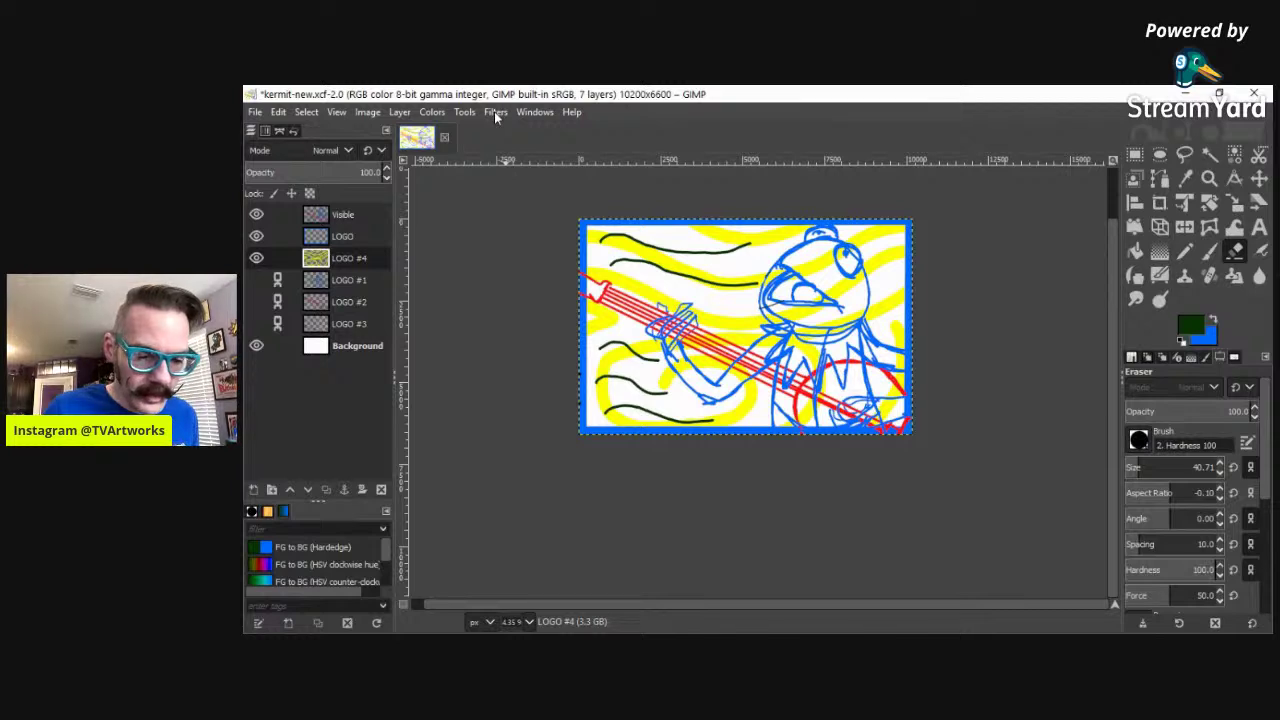
# Step: Recolour the yellow bands on LOGO #4 to magenta with Hue-Saturation, setting the yellow range's hue to -114.3
pyautogui.click(431, 112)
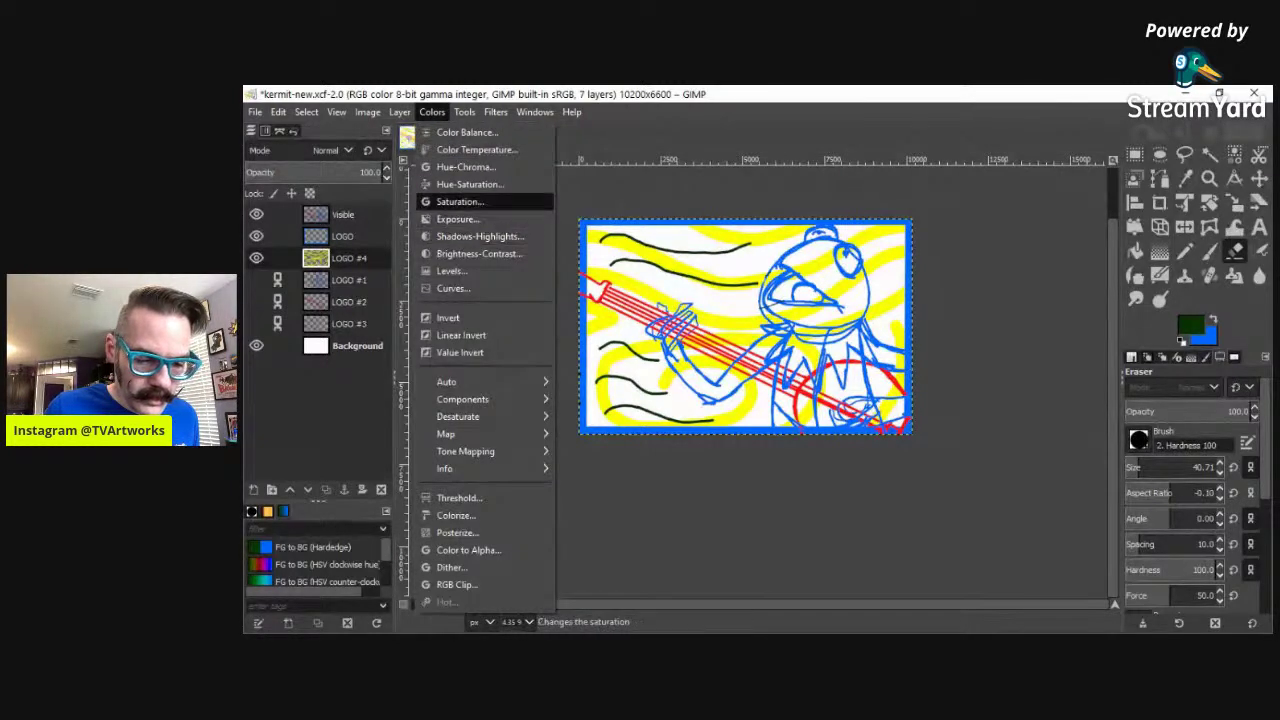
pyautogui.click(469, 184)
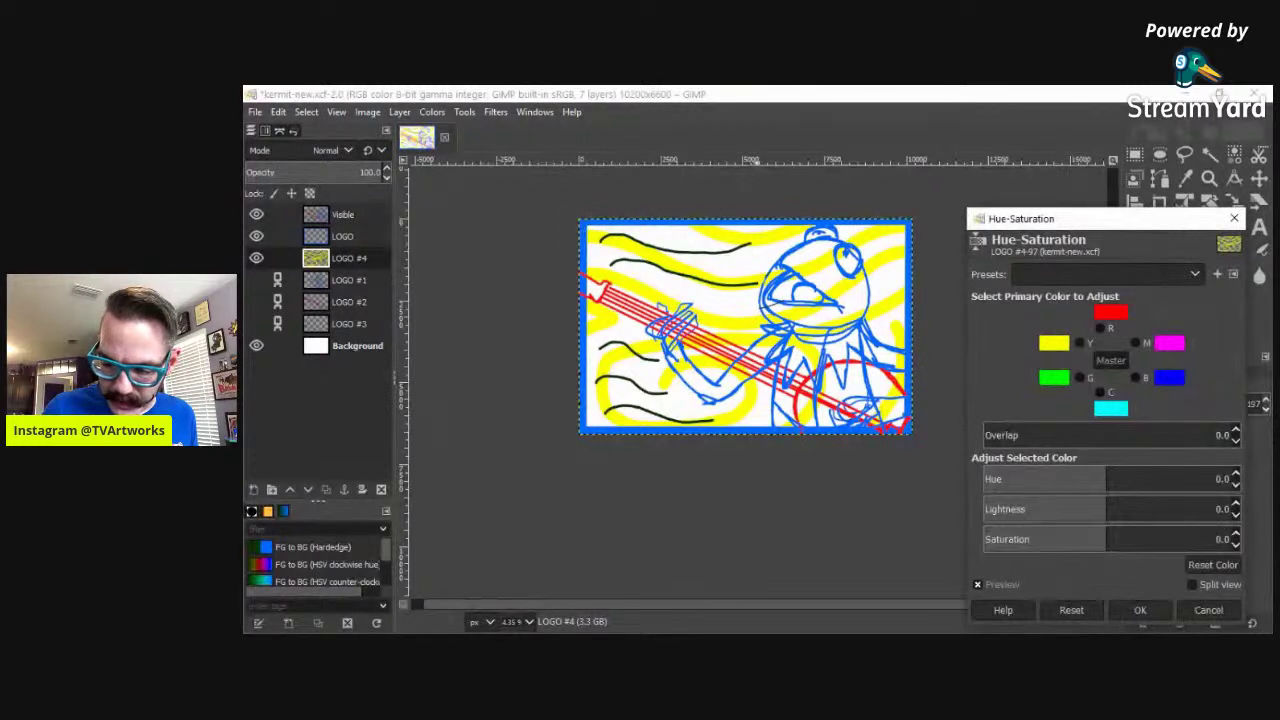
pyautogui.click(1079, 343)
pyautogui.moveTo(1208, 481); pyautogui.dragTo(737, 432)
pyautogui.moveTo(737, 432); pyautogui.dragTo(760, 503)
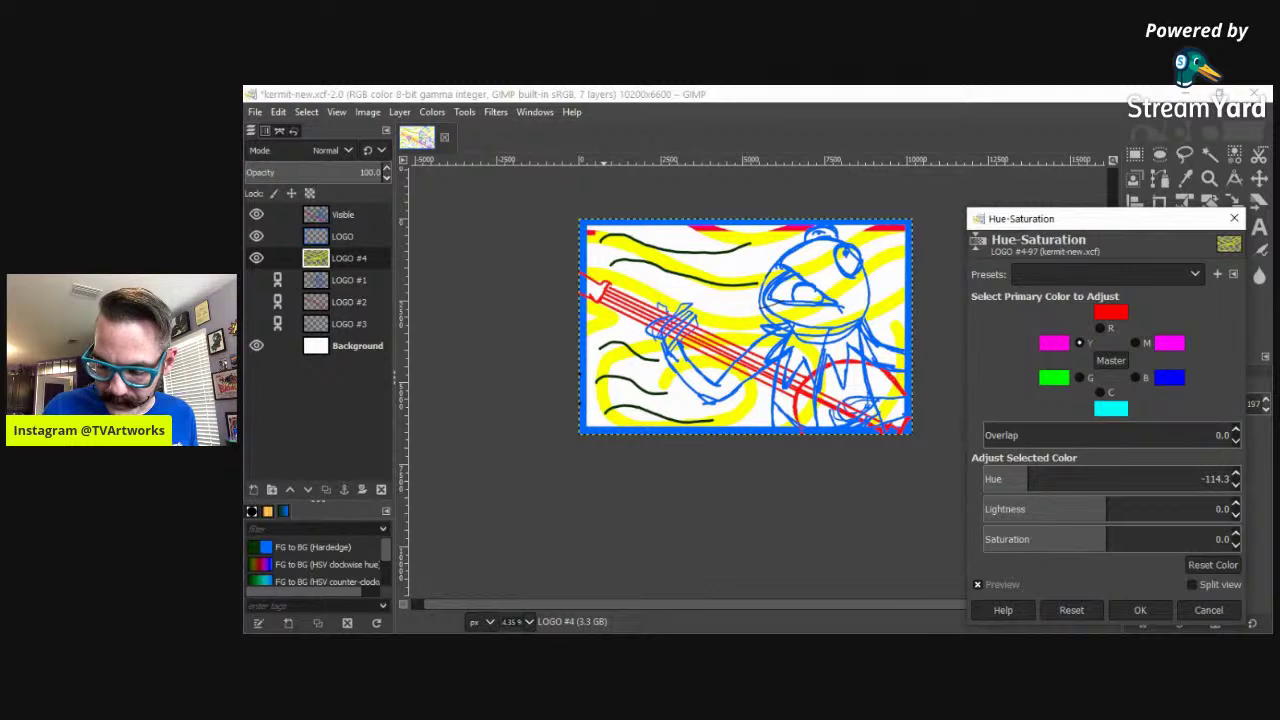
pyautogui.click(1140, 610)
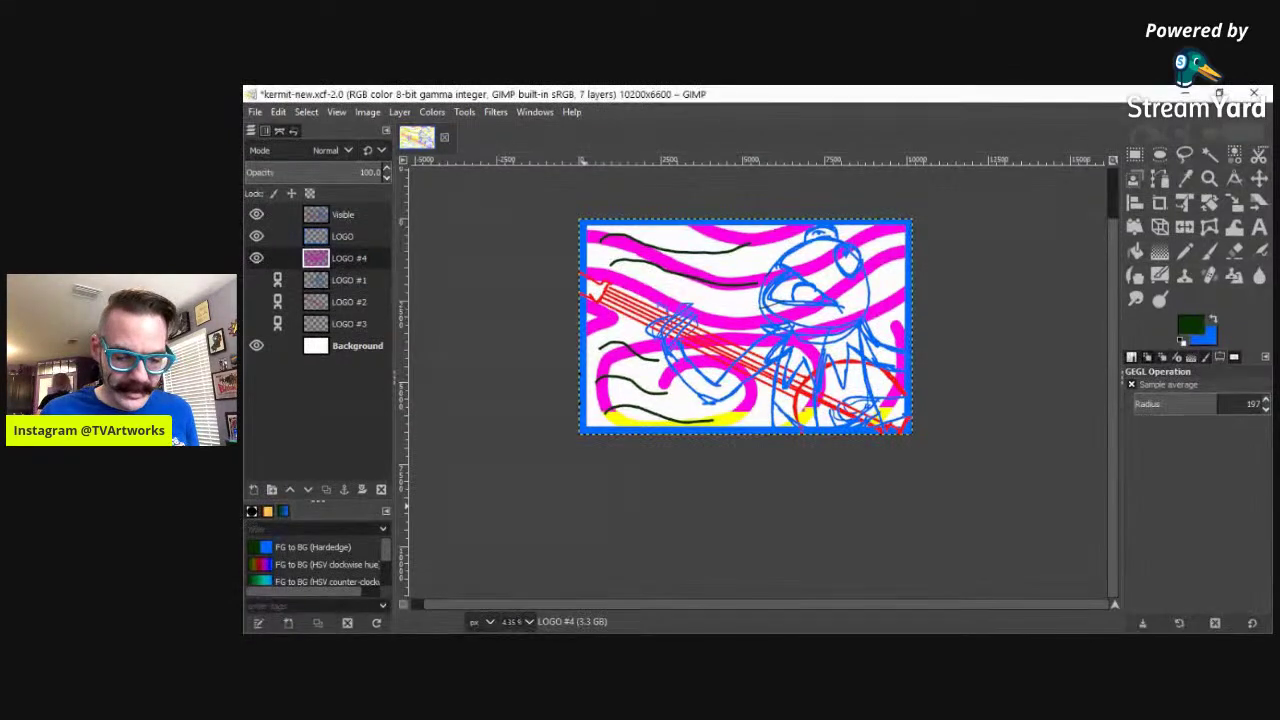
# Step: Lower the LOGO #4 layer's opacity to 51.6
pyautogui.moveTo(372, 172); pyautogui.dragTo(316, 173)
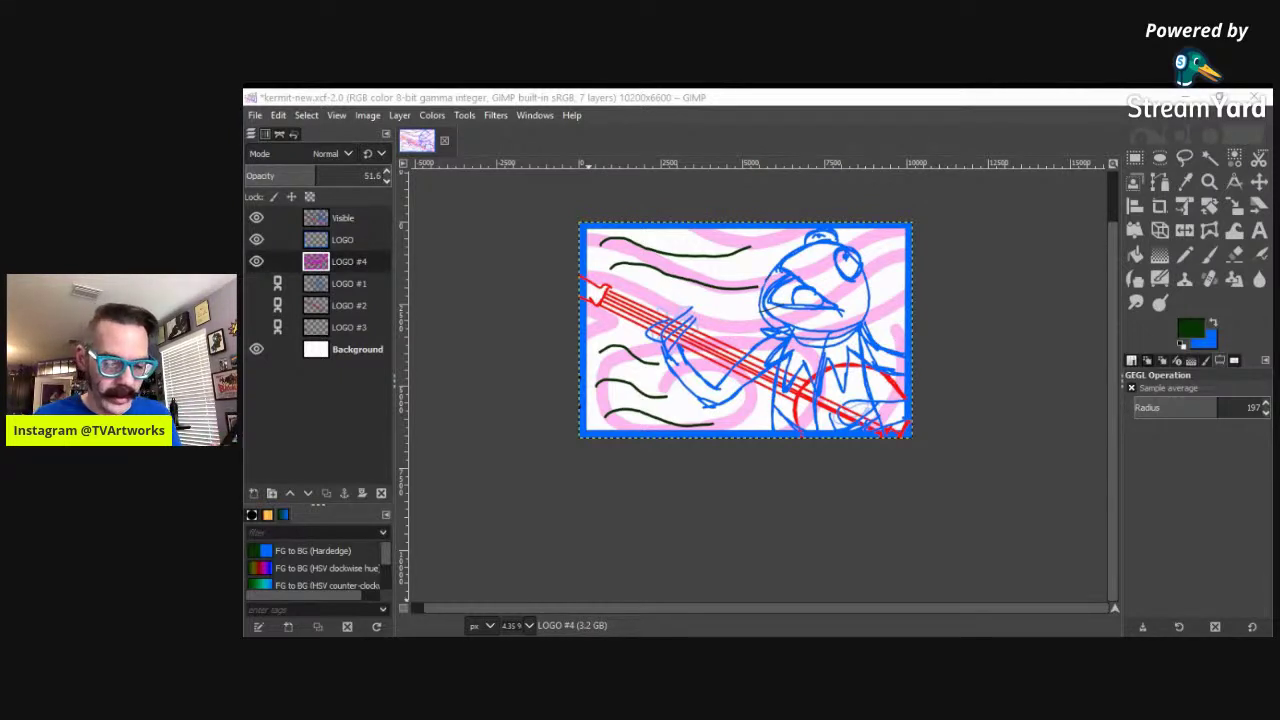
pyautogui.hotkey('alt', 'Tab')
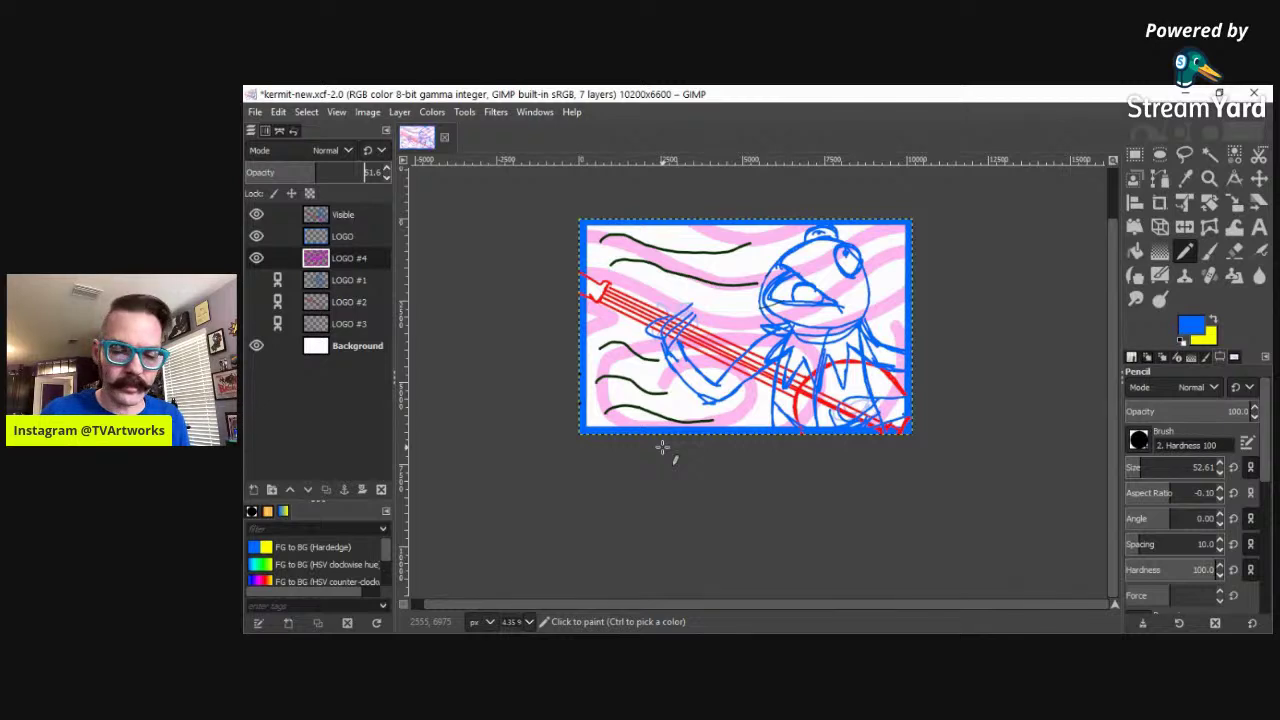
# Step: Try repositioning the Visible sketch layer over the pink wavy bands with the Move tool
pyautogui.click(345, 215)
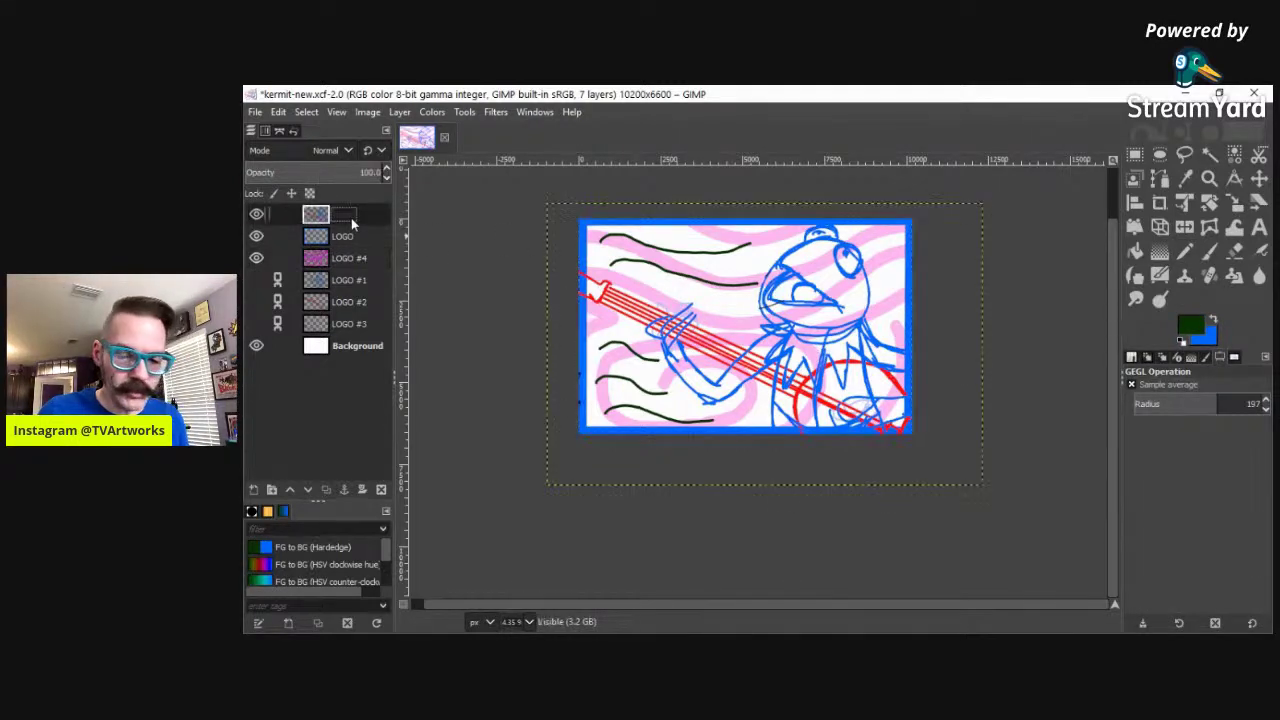
pyautogui.click(822, 354)
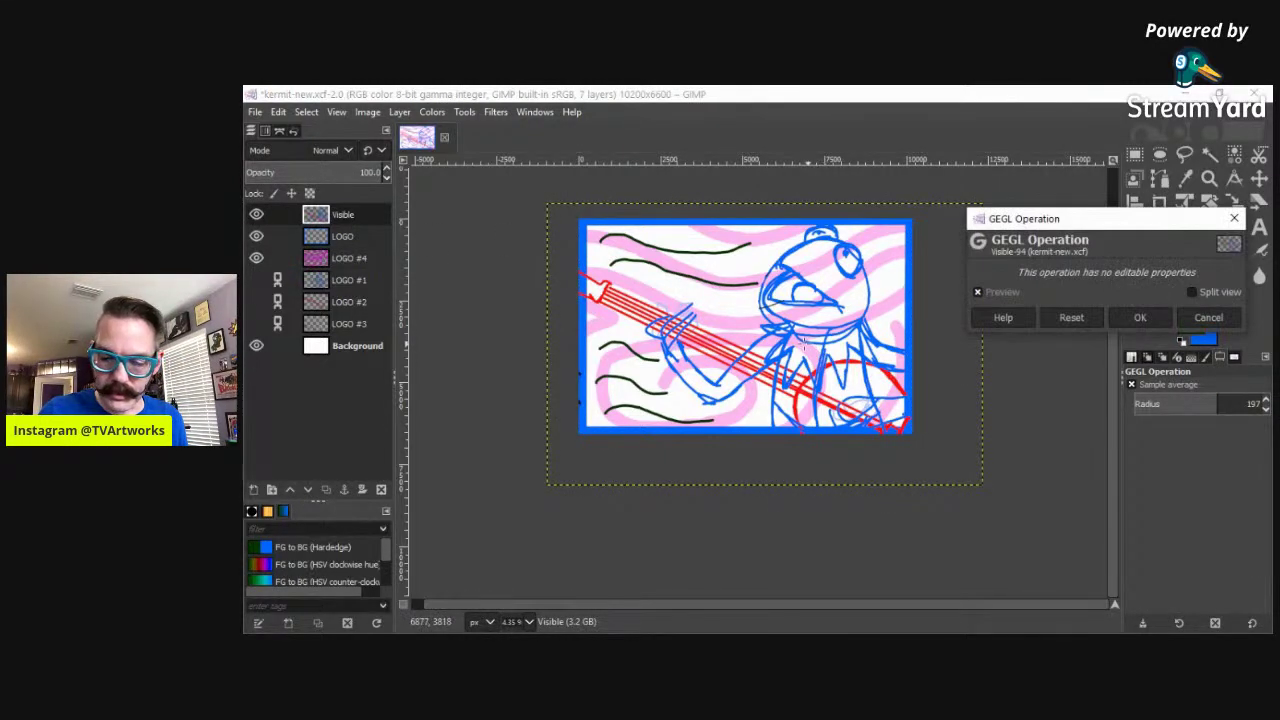
pyautogui.click(1208, 317)
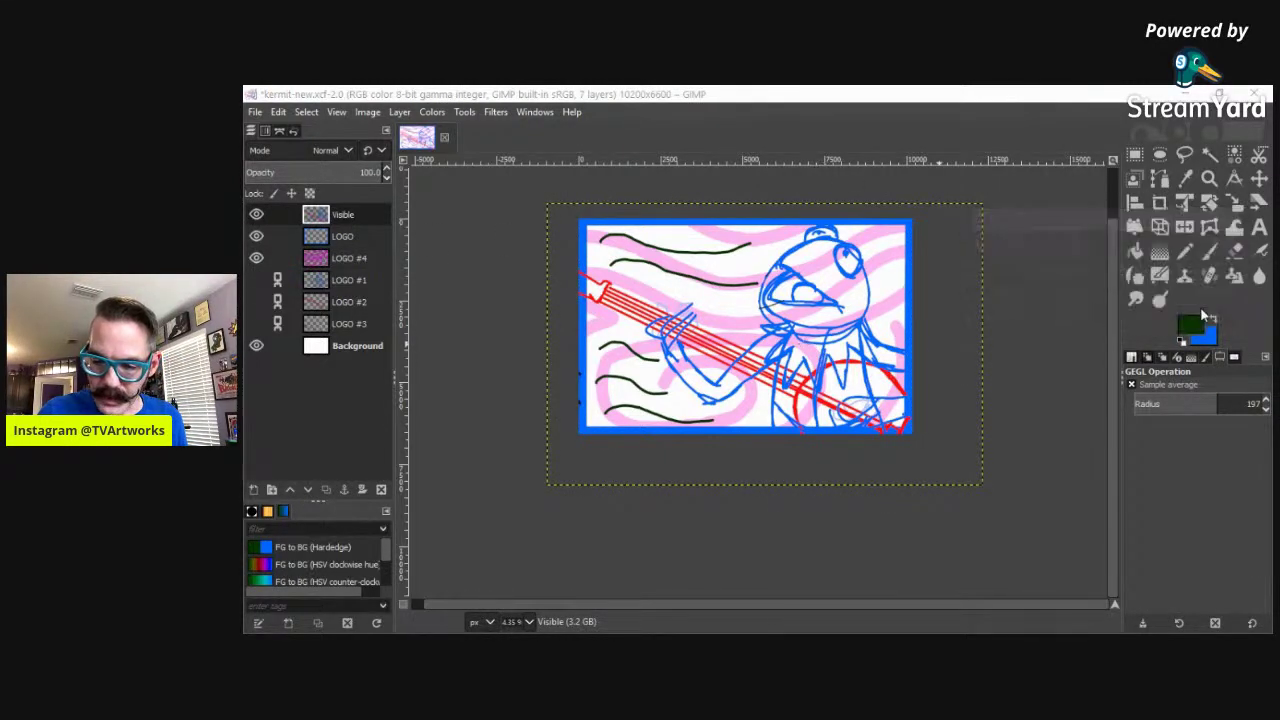
pyautogui.click(1259, 178)
pyautogui.moveTo(897, 391)
pyautogui.mouseDown()
pyautogui.moveTo(843, 347)
pyautogui.moveTo(858, 342)
pyautogui.mouseUp()
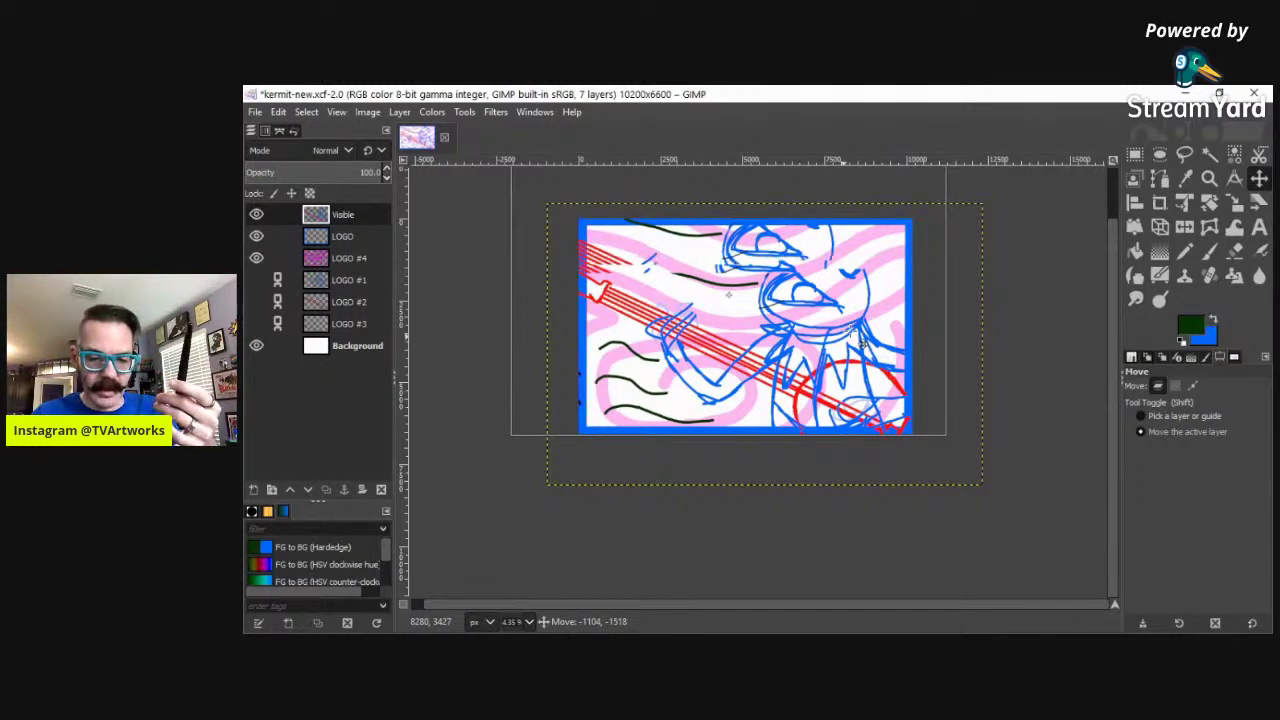
pyautogui.moveTo(863, 343); pyautogui.dragTo(920, 382)
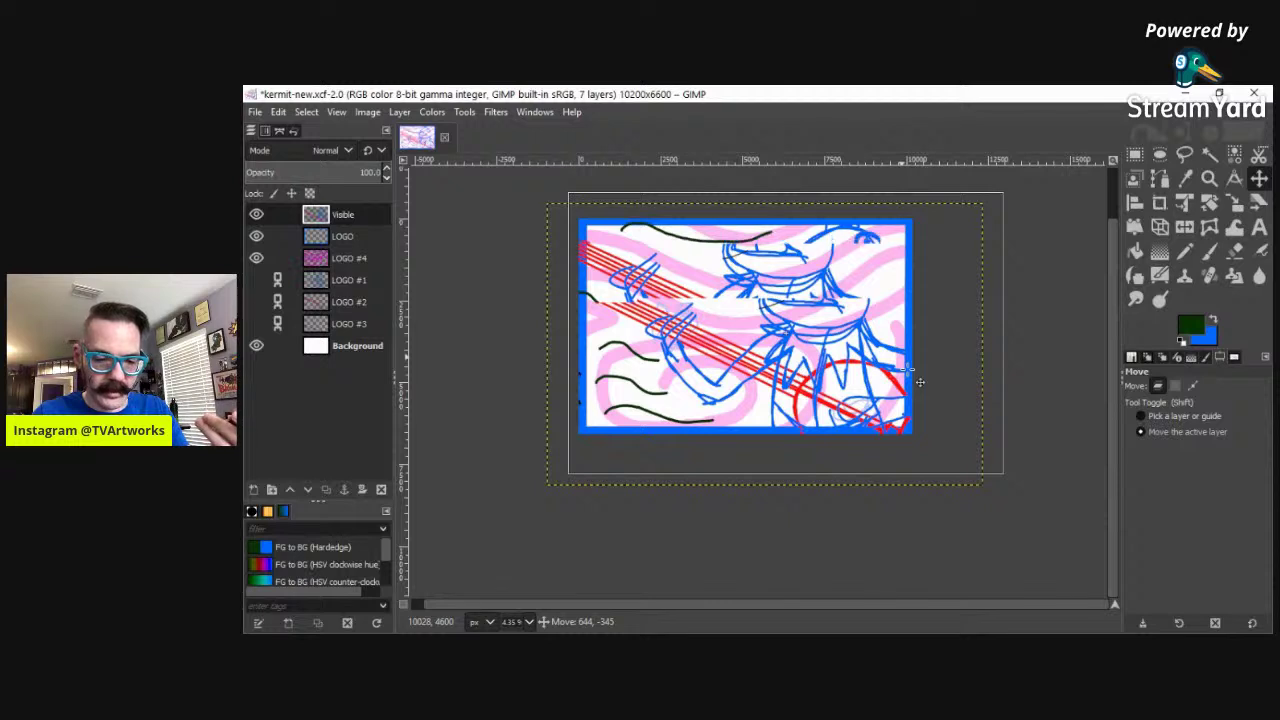
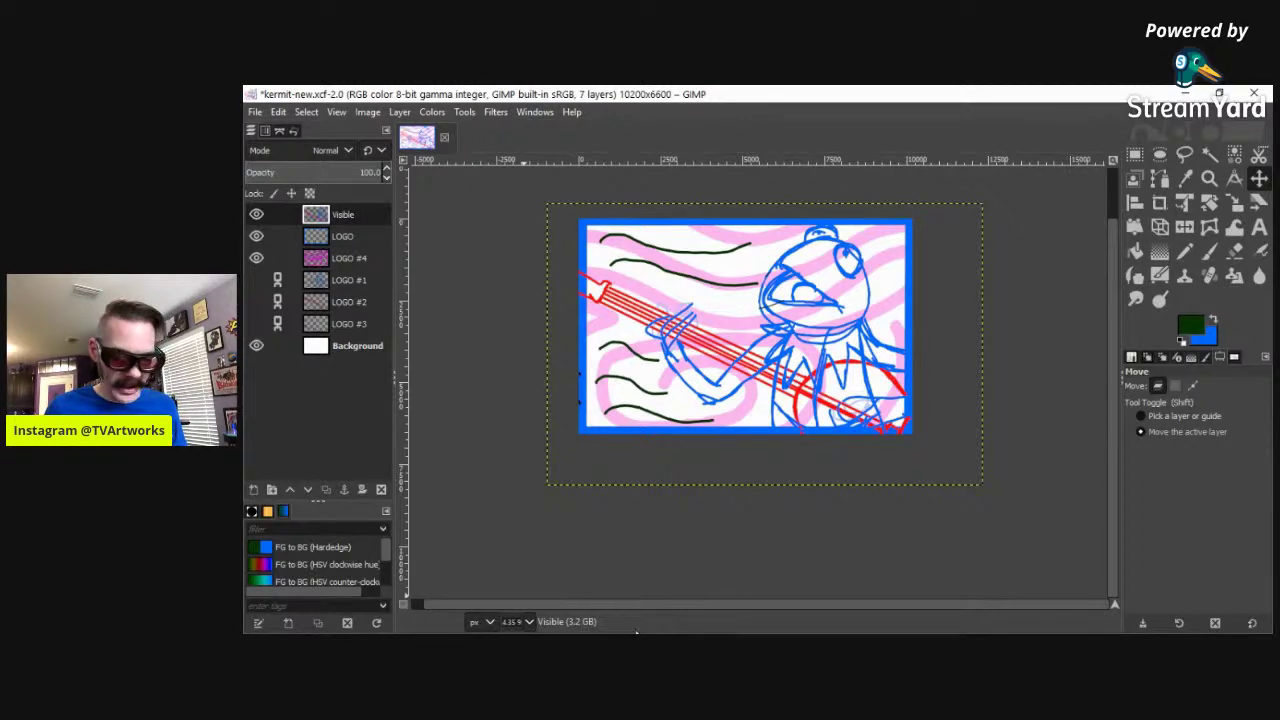
pyautogui.scroll(1, 750, 320)
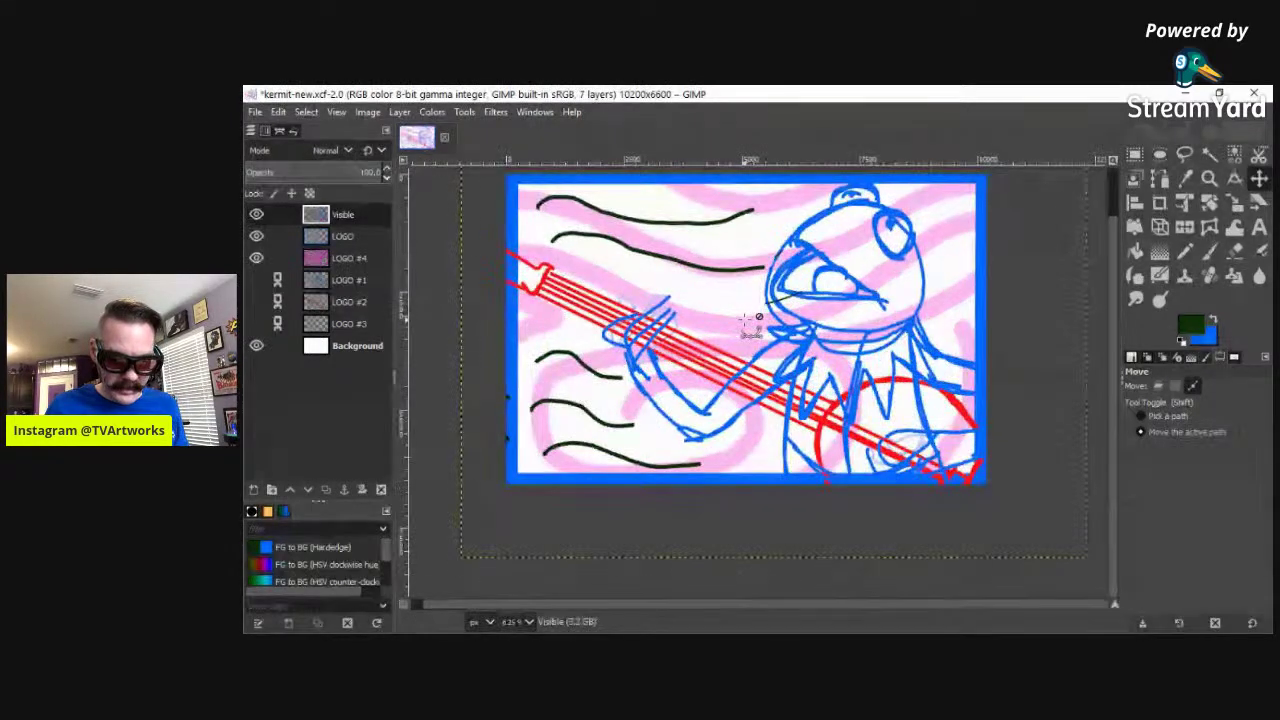
pyautogui.scroll(3, 748, 325)
pyautogui.scroll(-2, 755, 380)
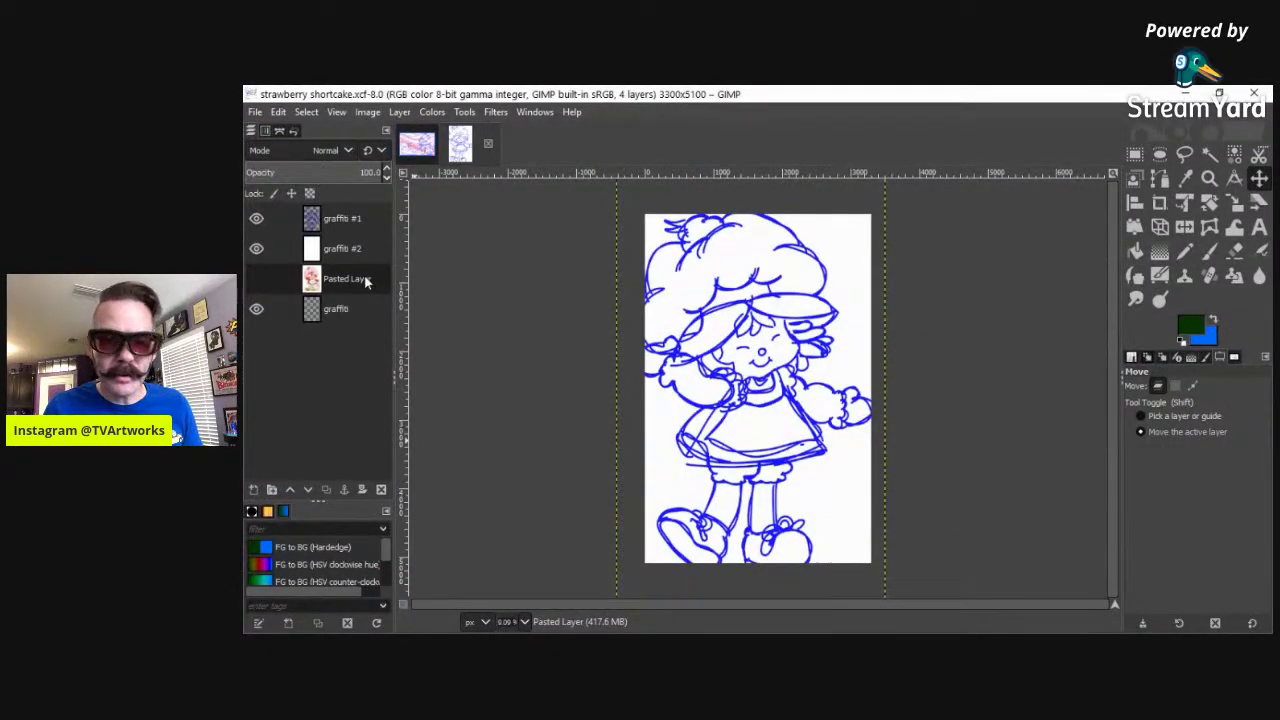
# Step: Delete the hidden Pasted Layer from the strawberry shortcake image and inspect the remaining sketch
pyautogui.click(381, 490)
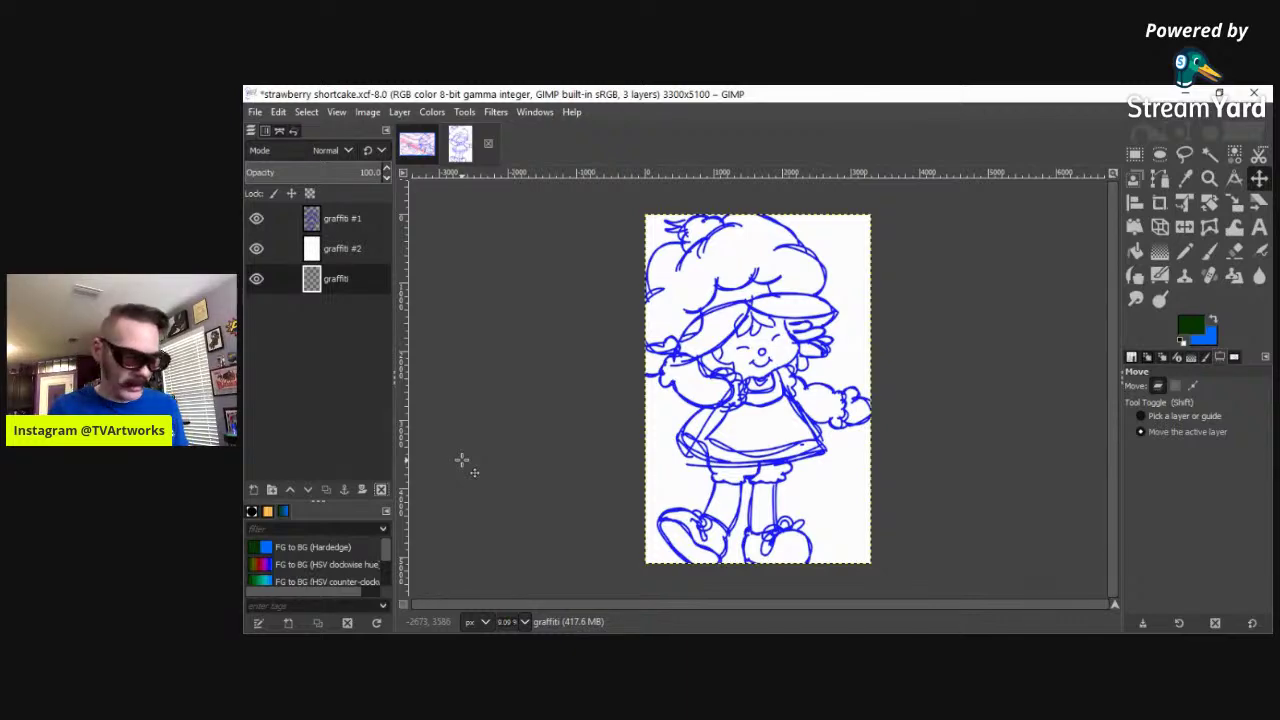
pyautogui.scroll(3, 778, 350)
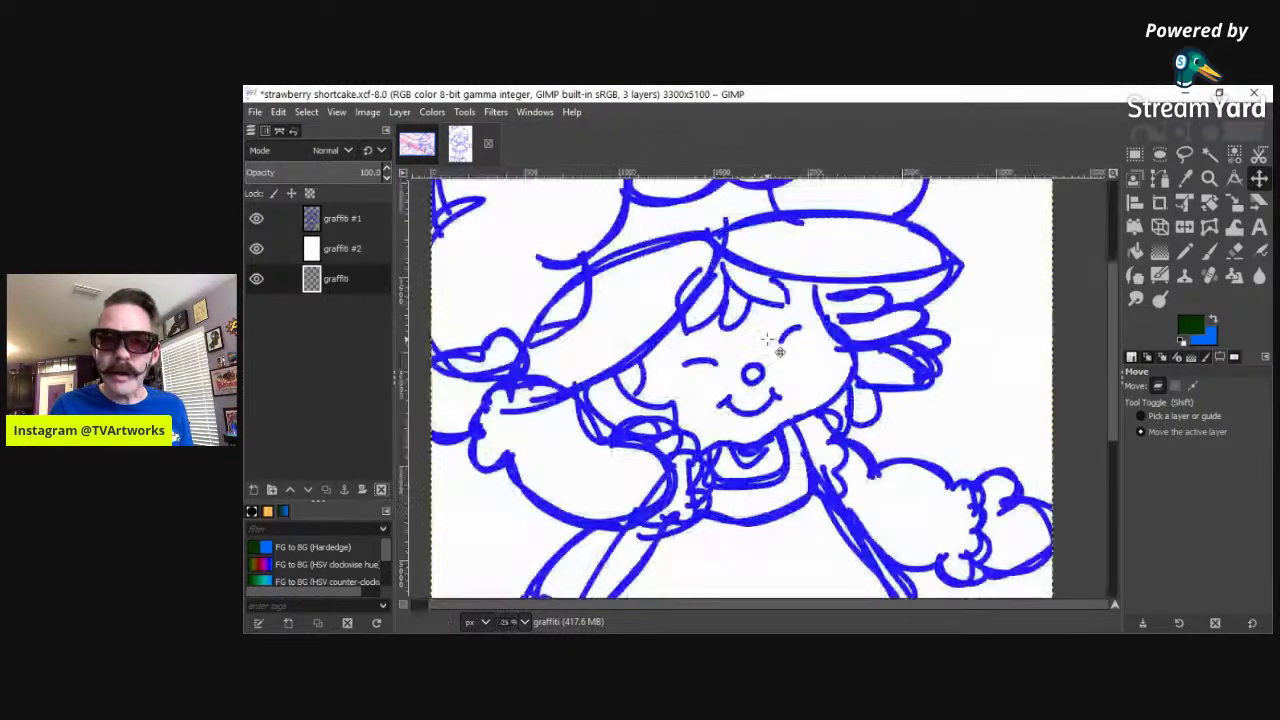
pyautogui.scroll(-1, 778, 345)
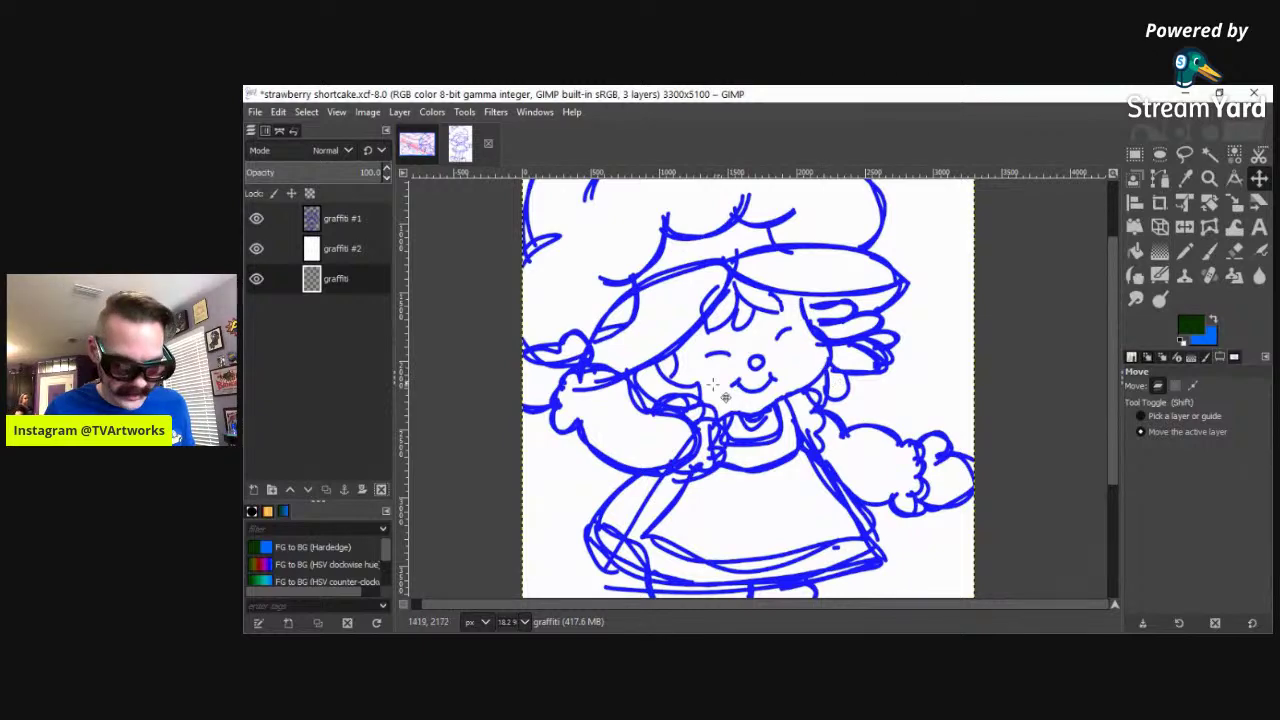
pyautogui.scroll(-1, 758, 380)
pyautogui.scroll(-4, 780, 370)
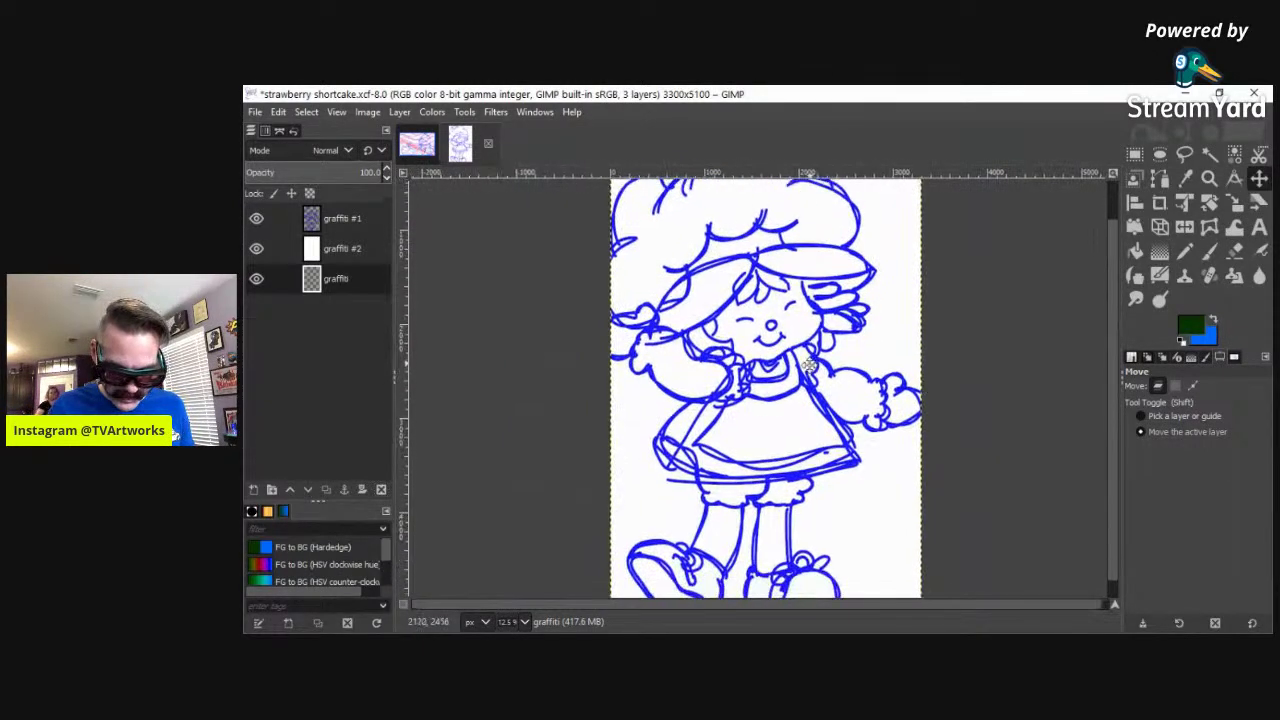
pyautogui.scroll(2, 806, 360)
pyautogui.moveTo(806, 422); pyautogui.dragTo(818, 422)
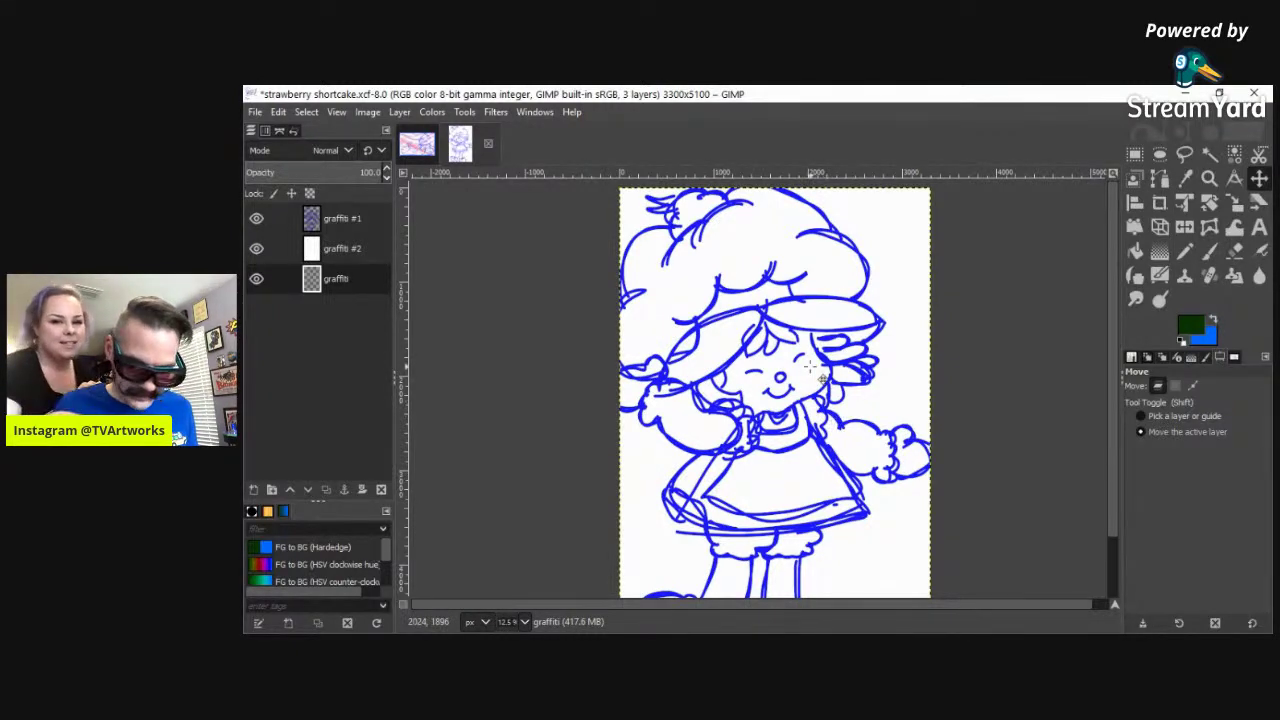
pyautogui.scroll(-2, 809, 367)
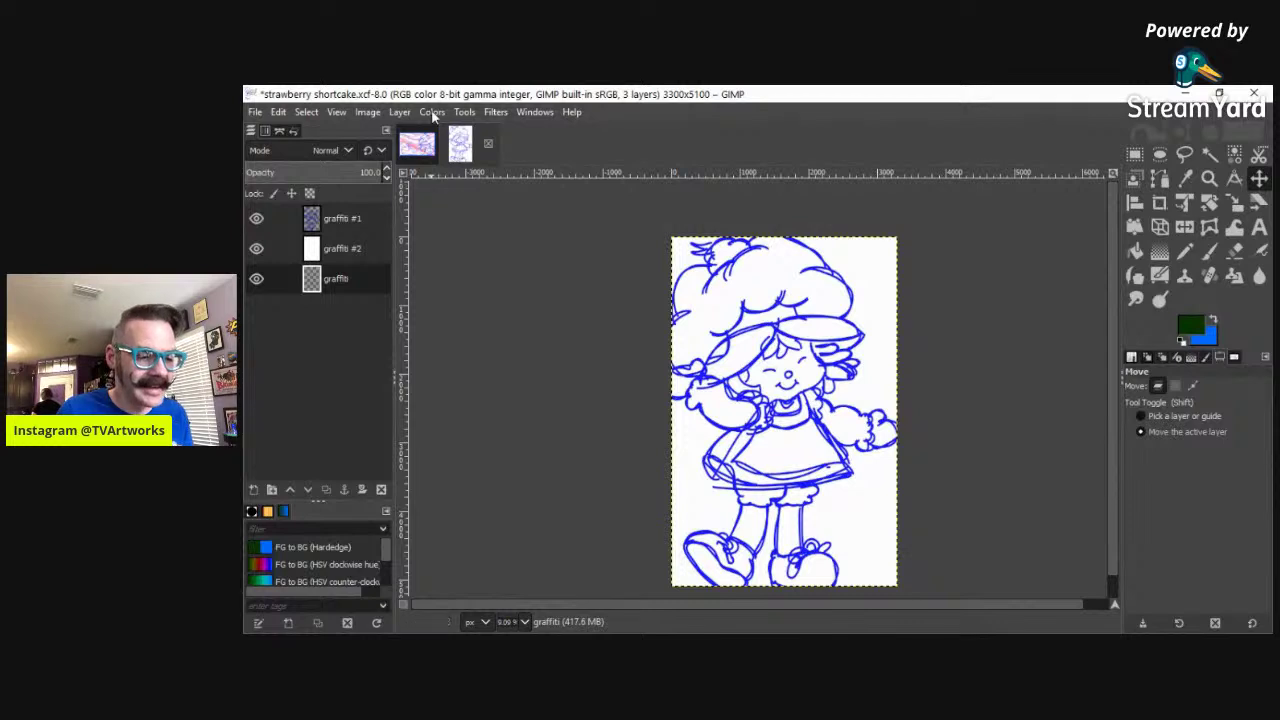
# Step: Look through the open Dexter and strawberry shortcake sketches and return to the Kermit image
pyautogui.click(420, 146)
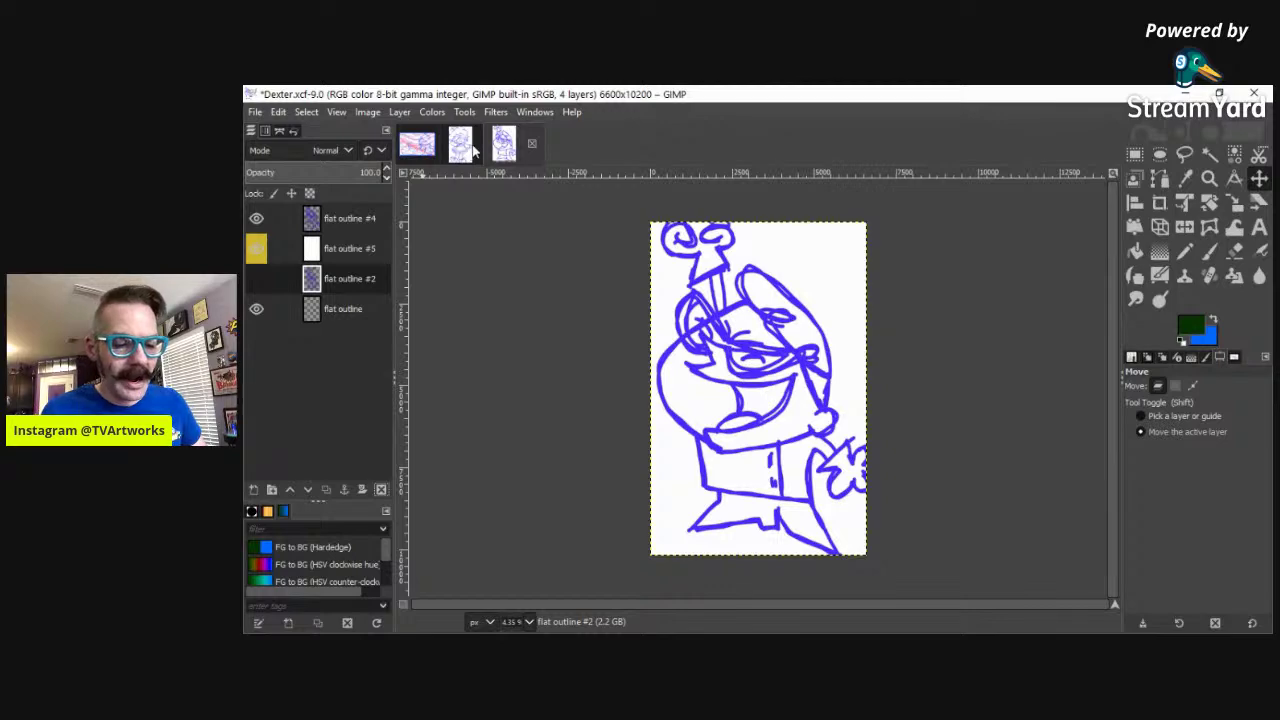
pyautogui.click(462, 150)
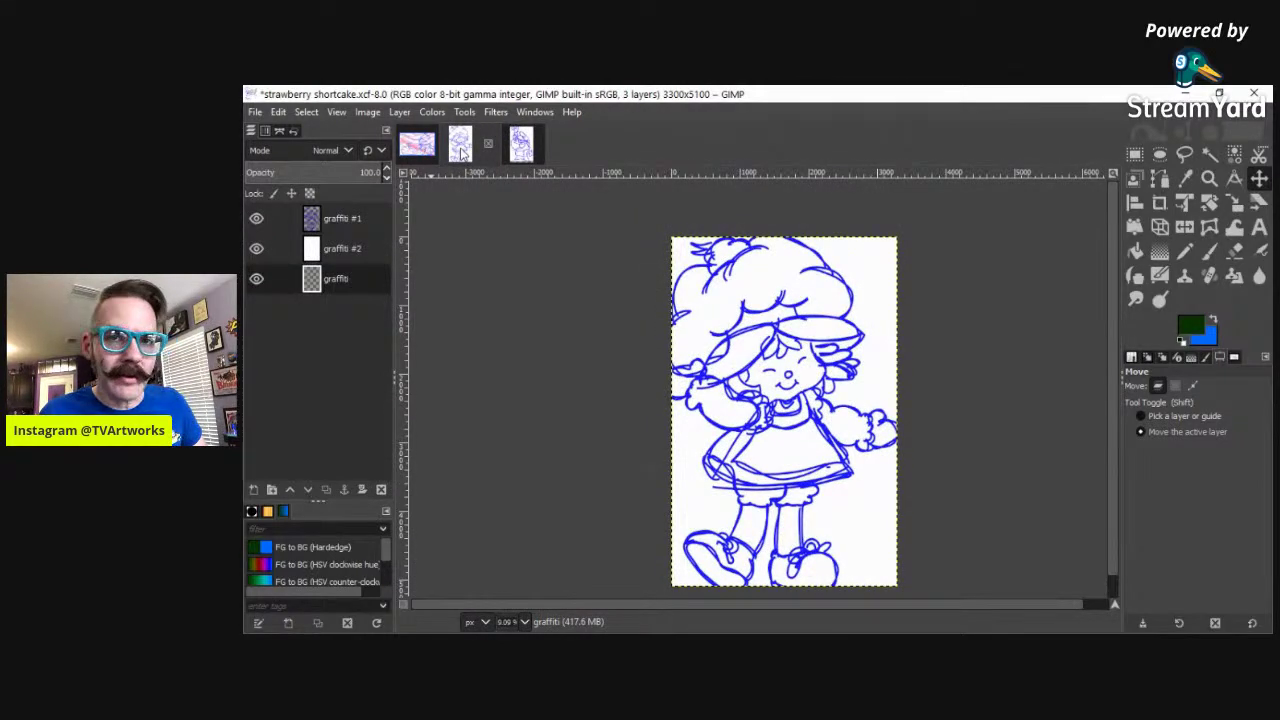
pyautogui.click(424, 150)
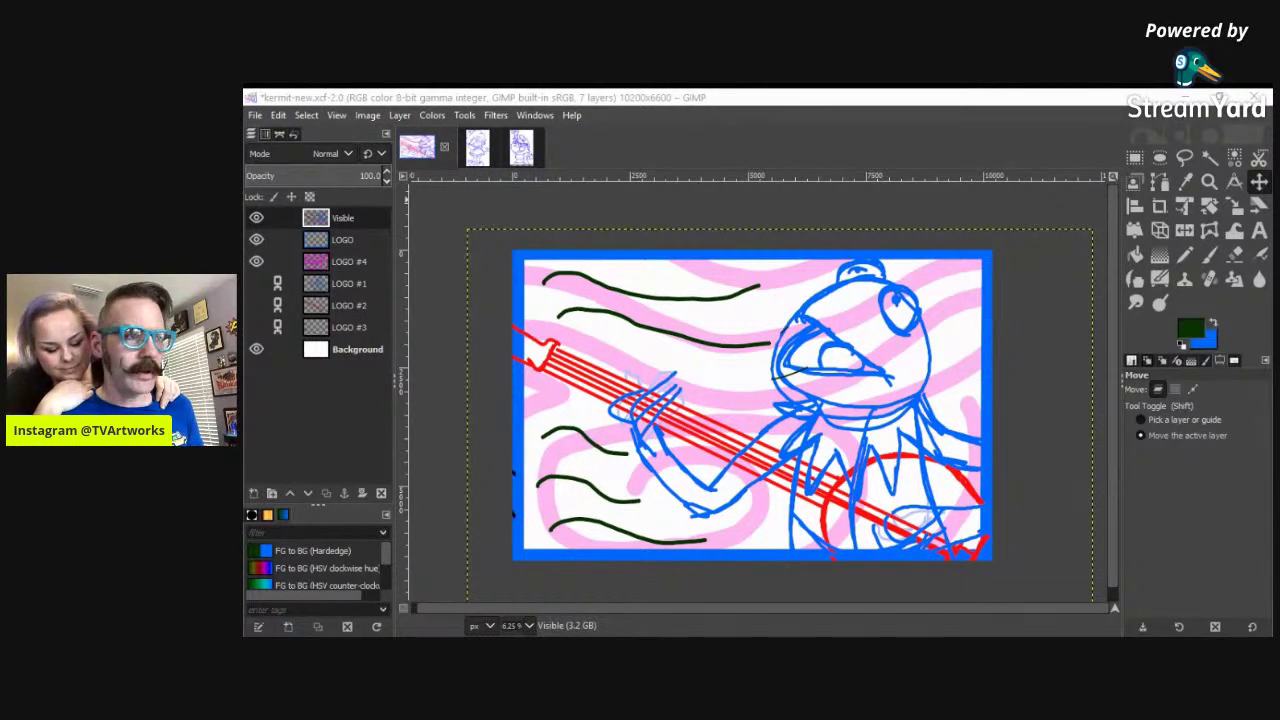
pyautogui.click(788, 586)
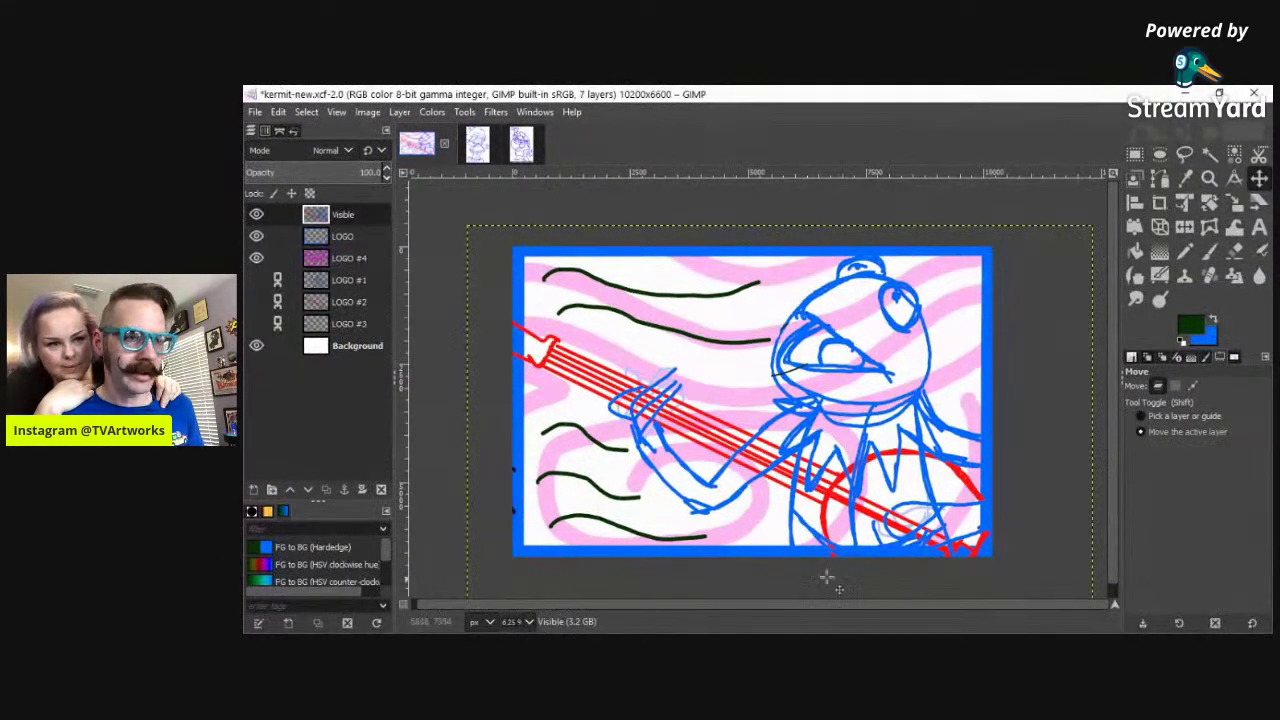